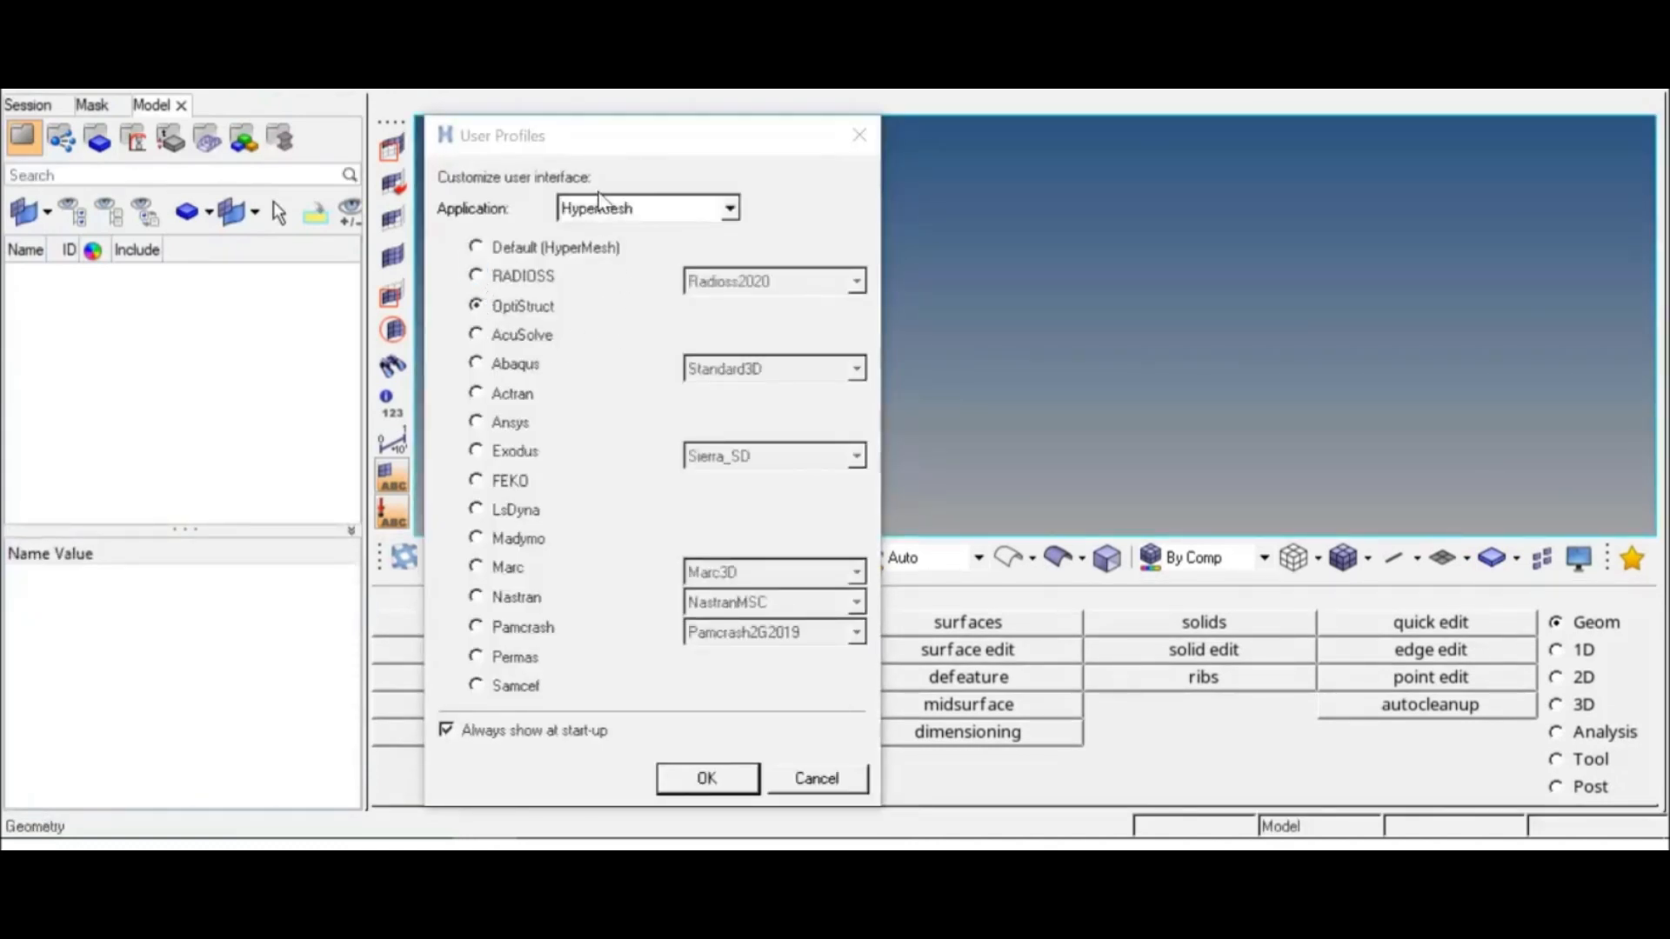
Step: Load the OptiStruct user profile for the HyperMesh application
drag(592, 145, 677, 91)
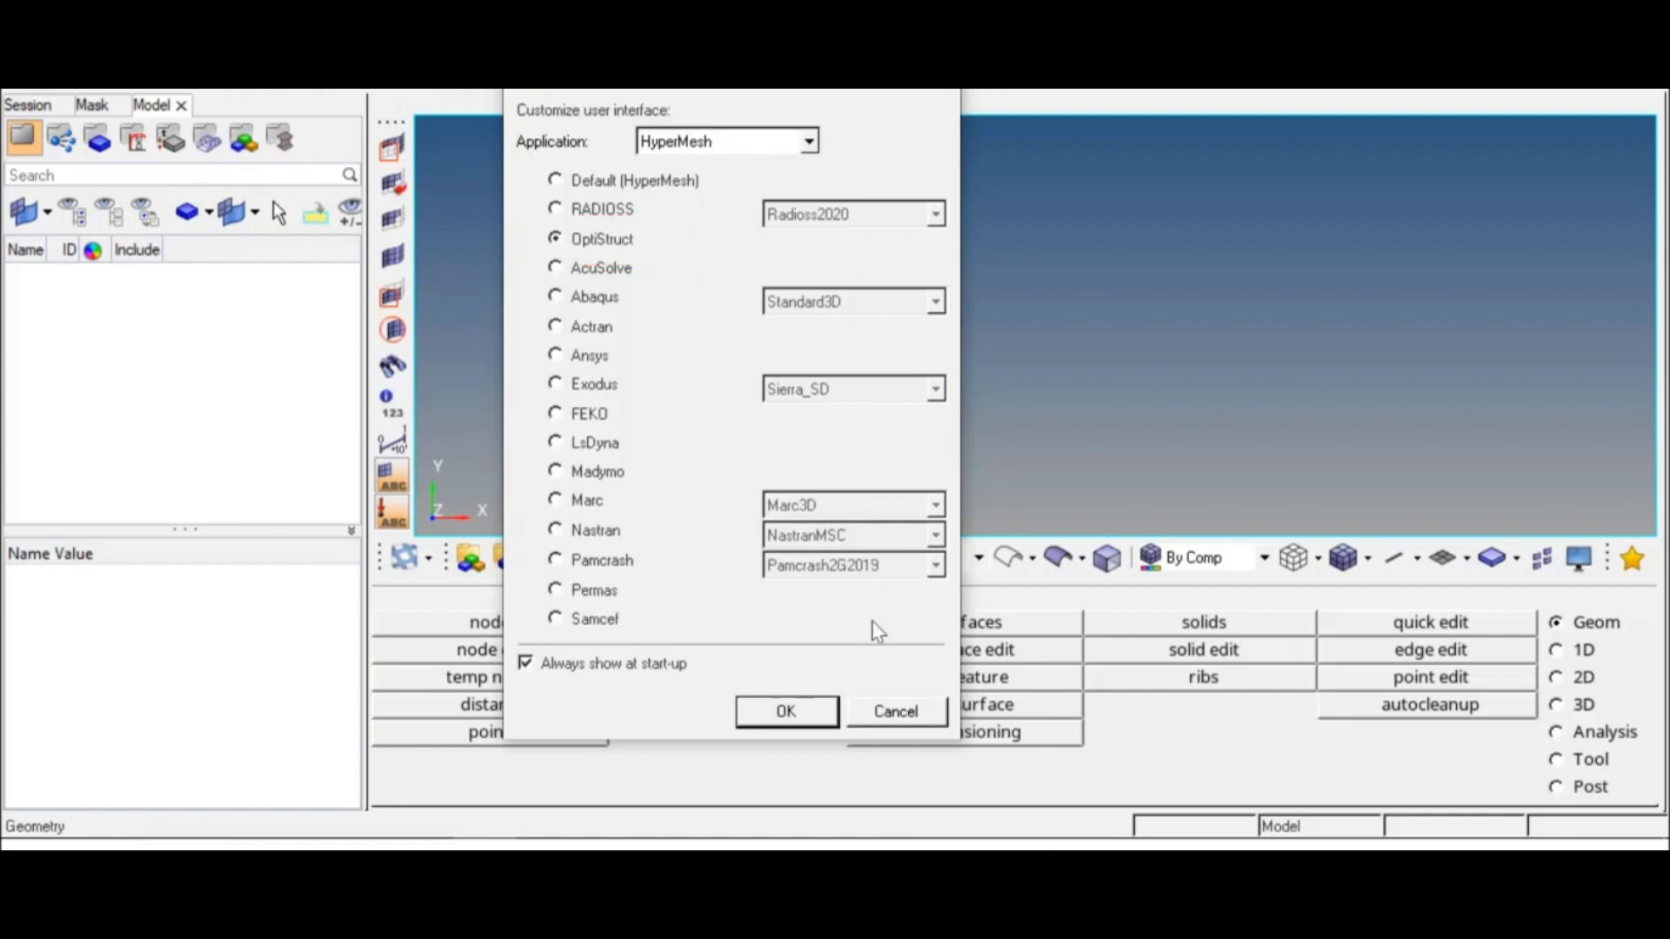
click(785, 715)
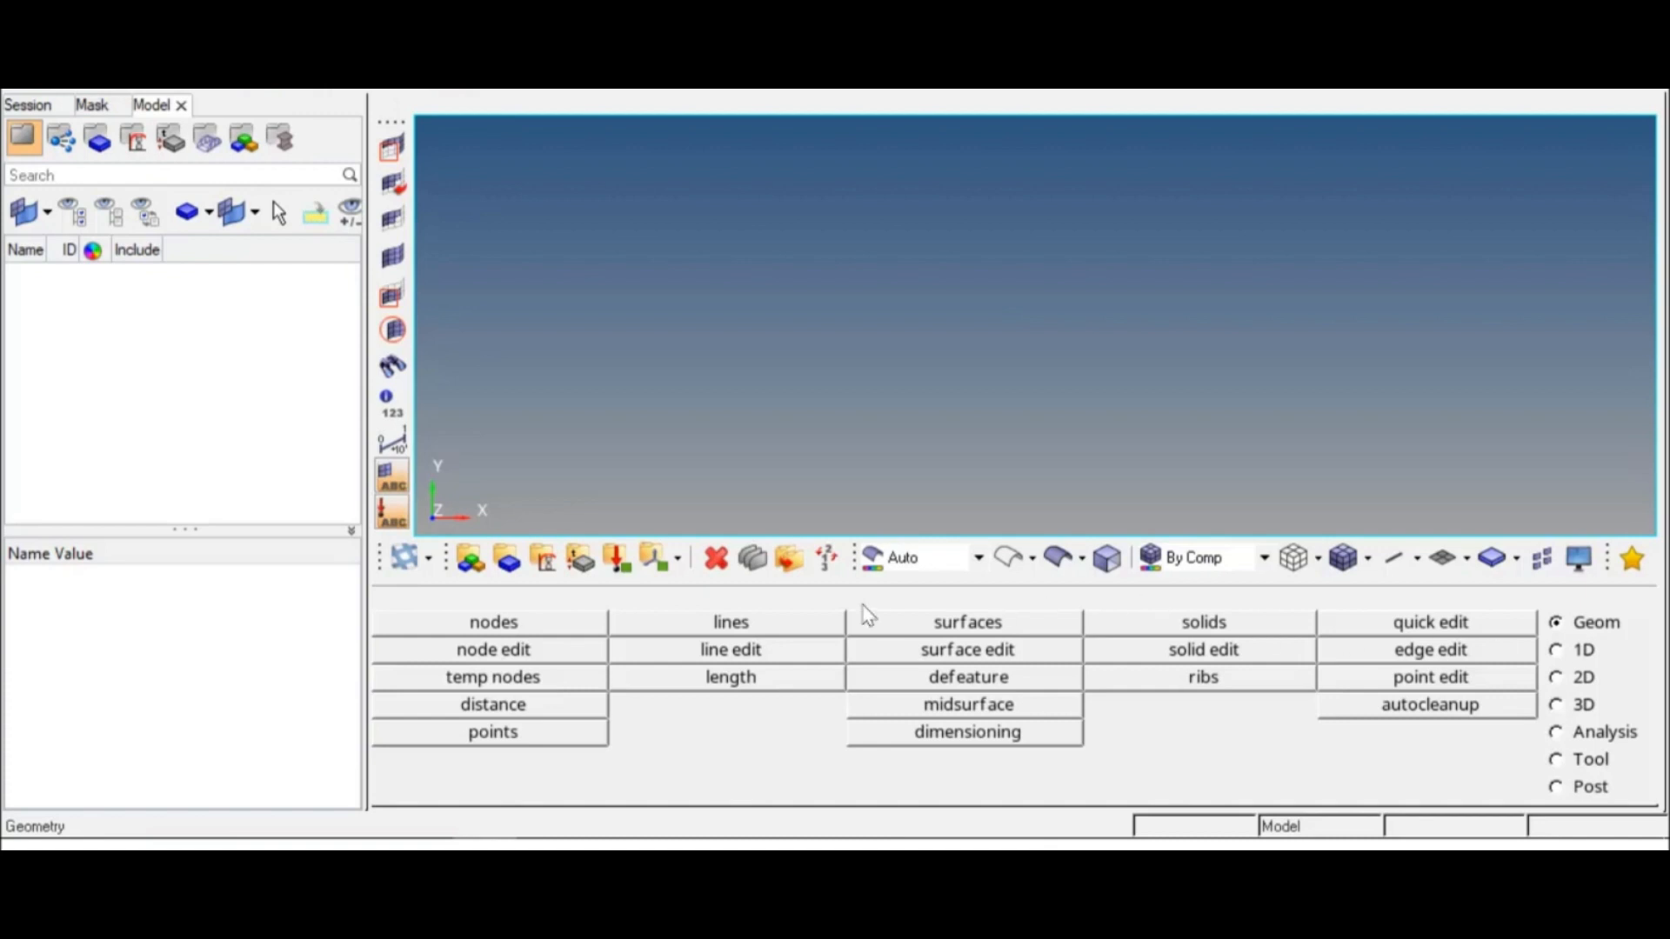
Step: Define a new material named steel with a light yellow color, type ISOTROPIC and card image MAT1
click(544, 562)
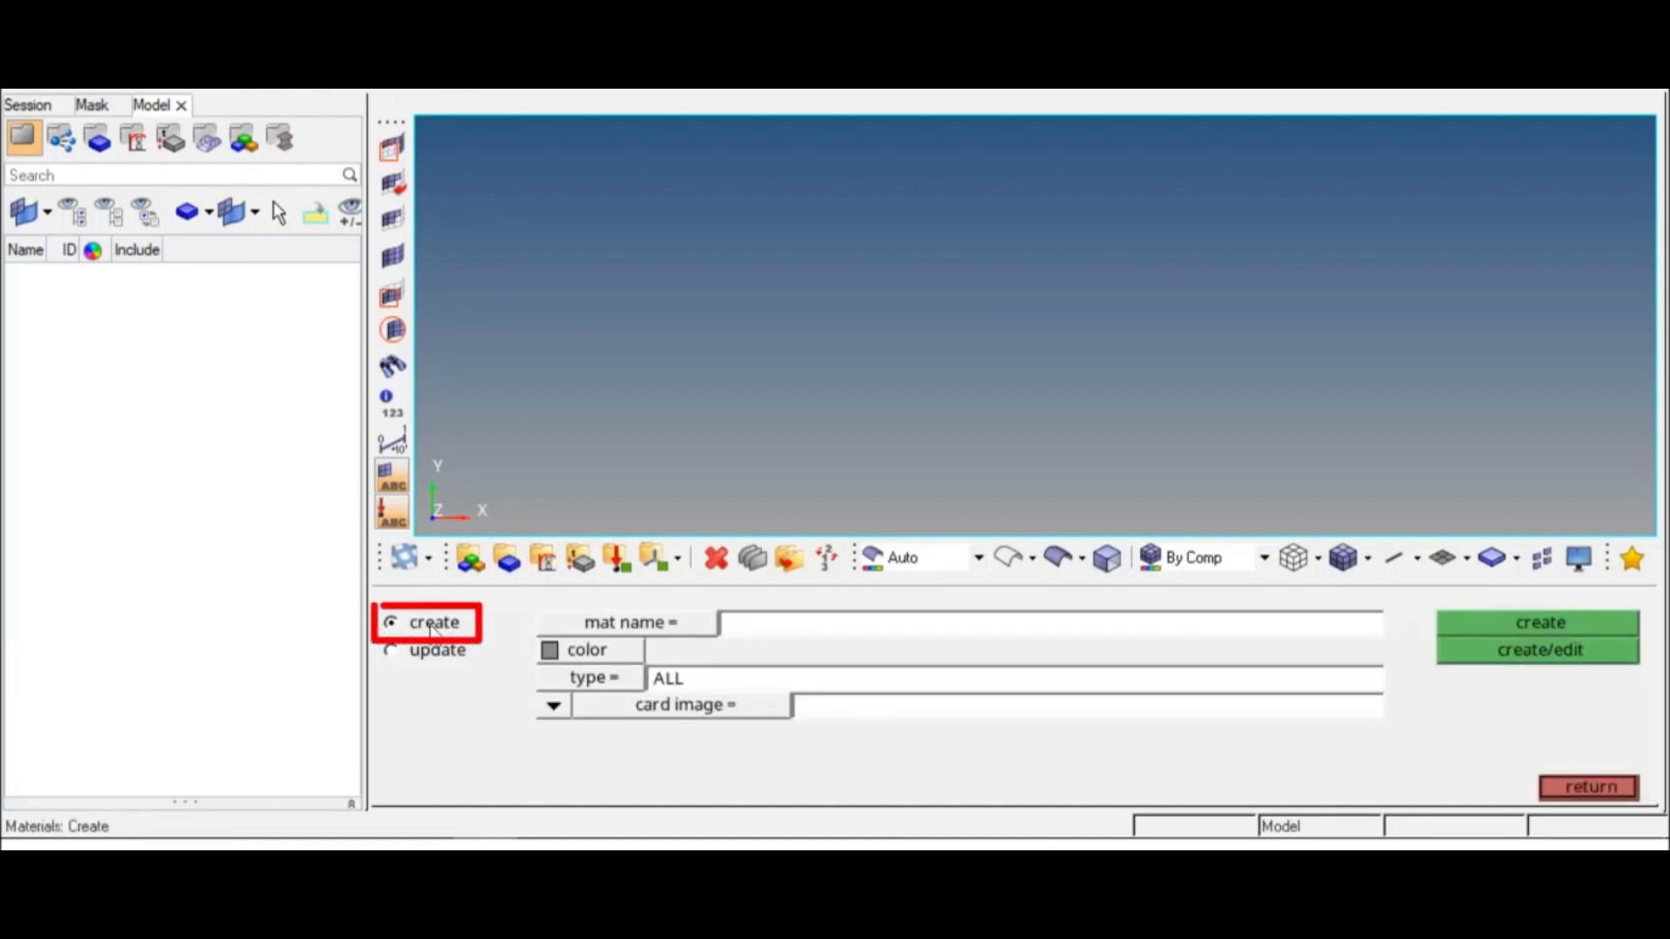
click(776, 625)
text(steel)
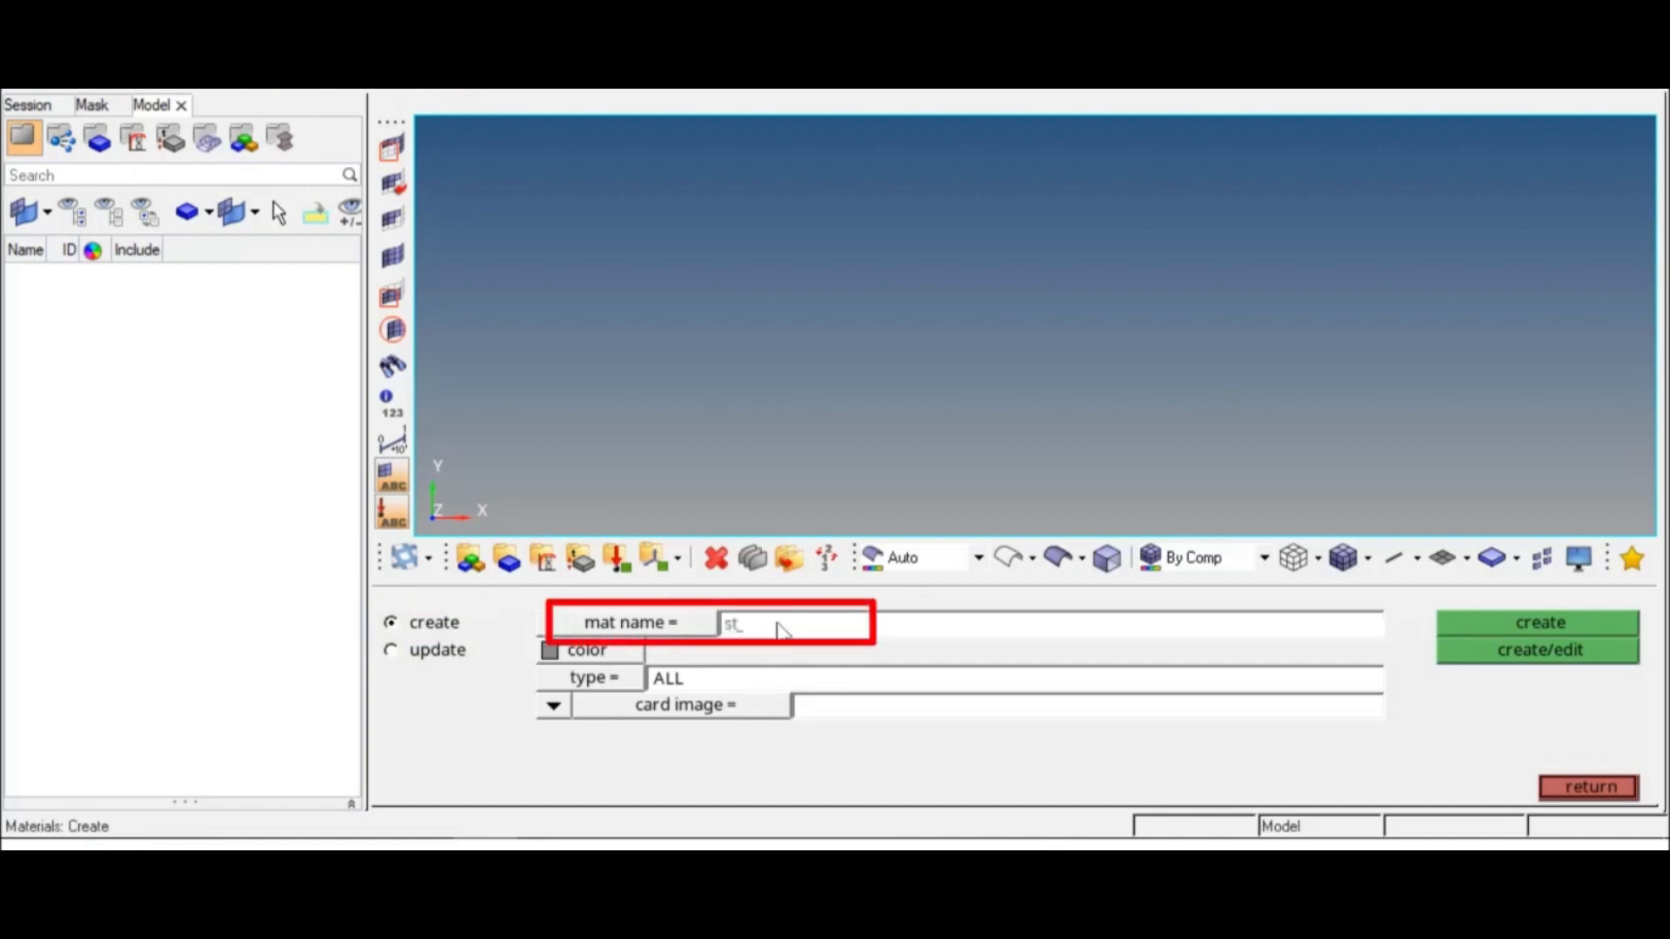
click(626, 654)
click(554, 719)
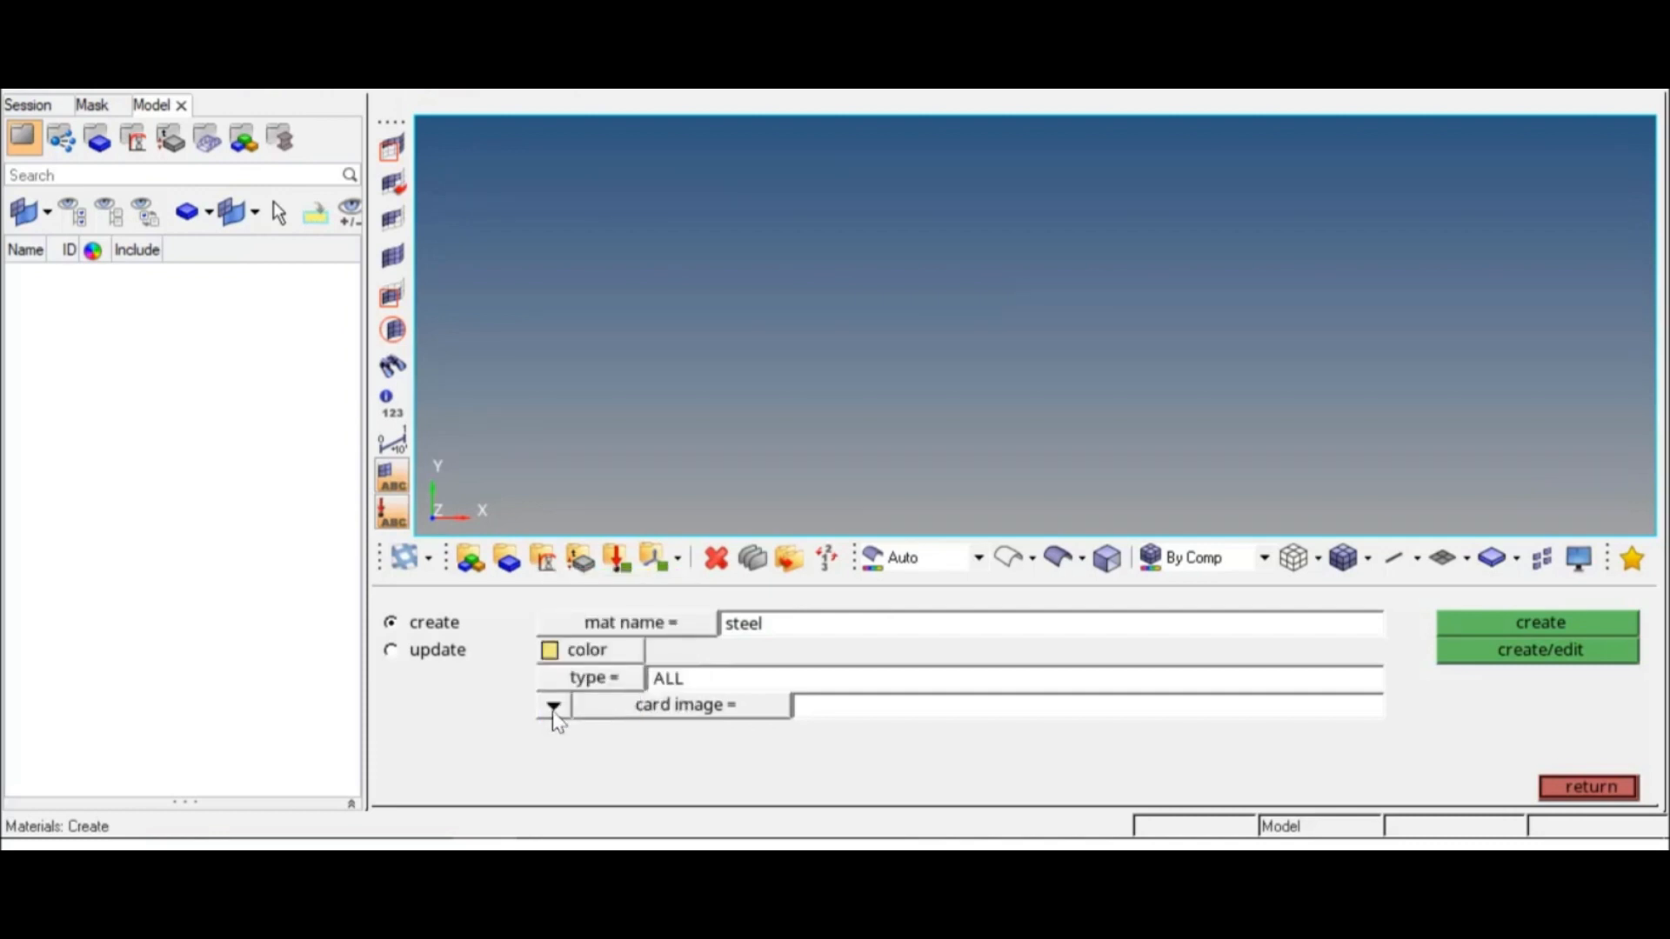
click(594, 678)
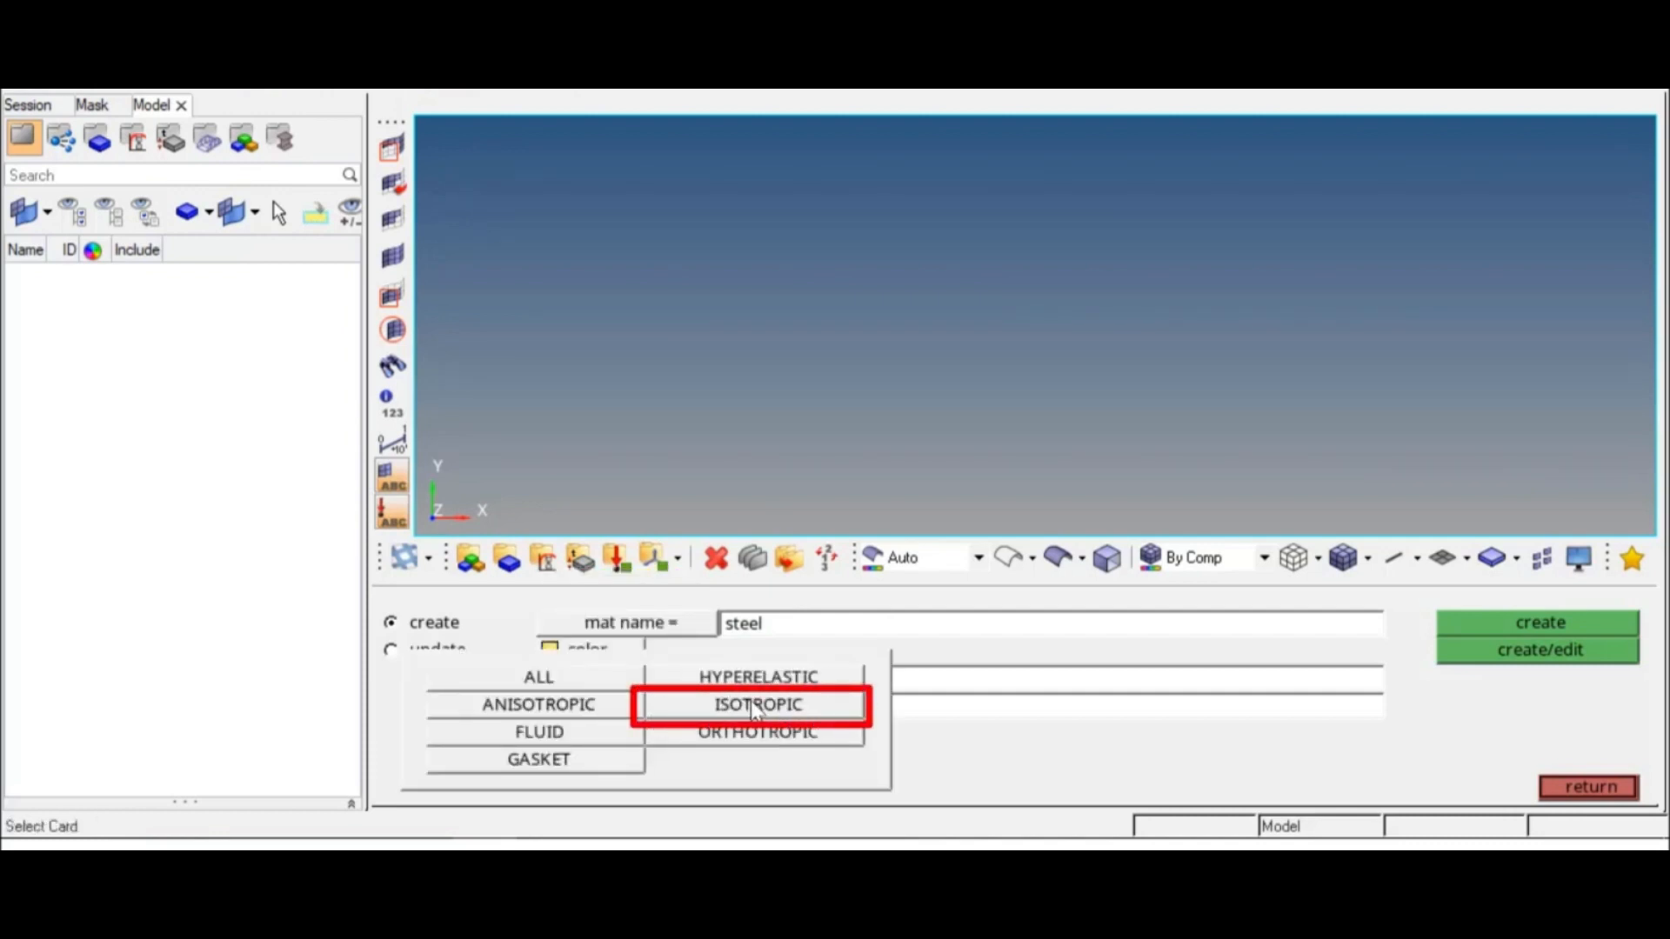
click(753, 706)
click(687, 712)
click(795, 705)
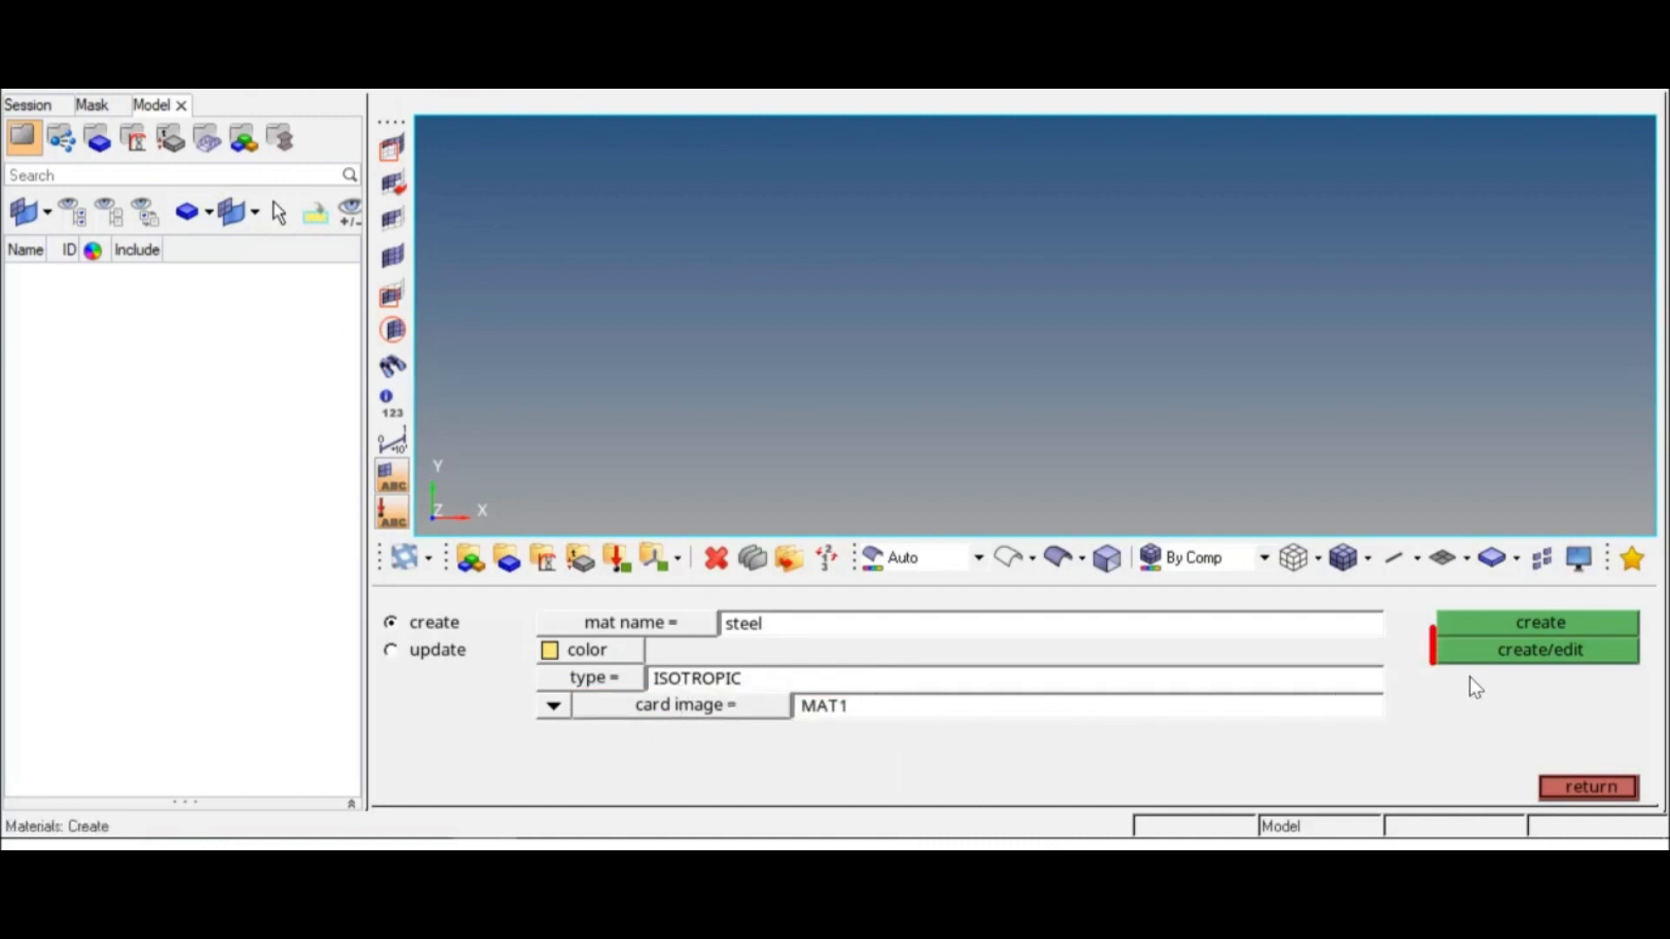
Step: Create the steel material and enable E at 2.1e+05, NU at 0.300 and RHO at 7.9e-09 on its card
click(1522, 661)
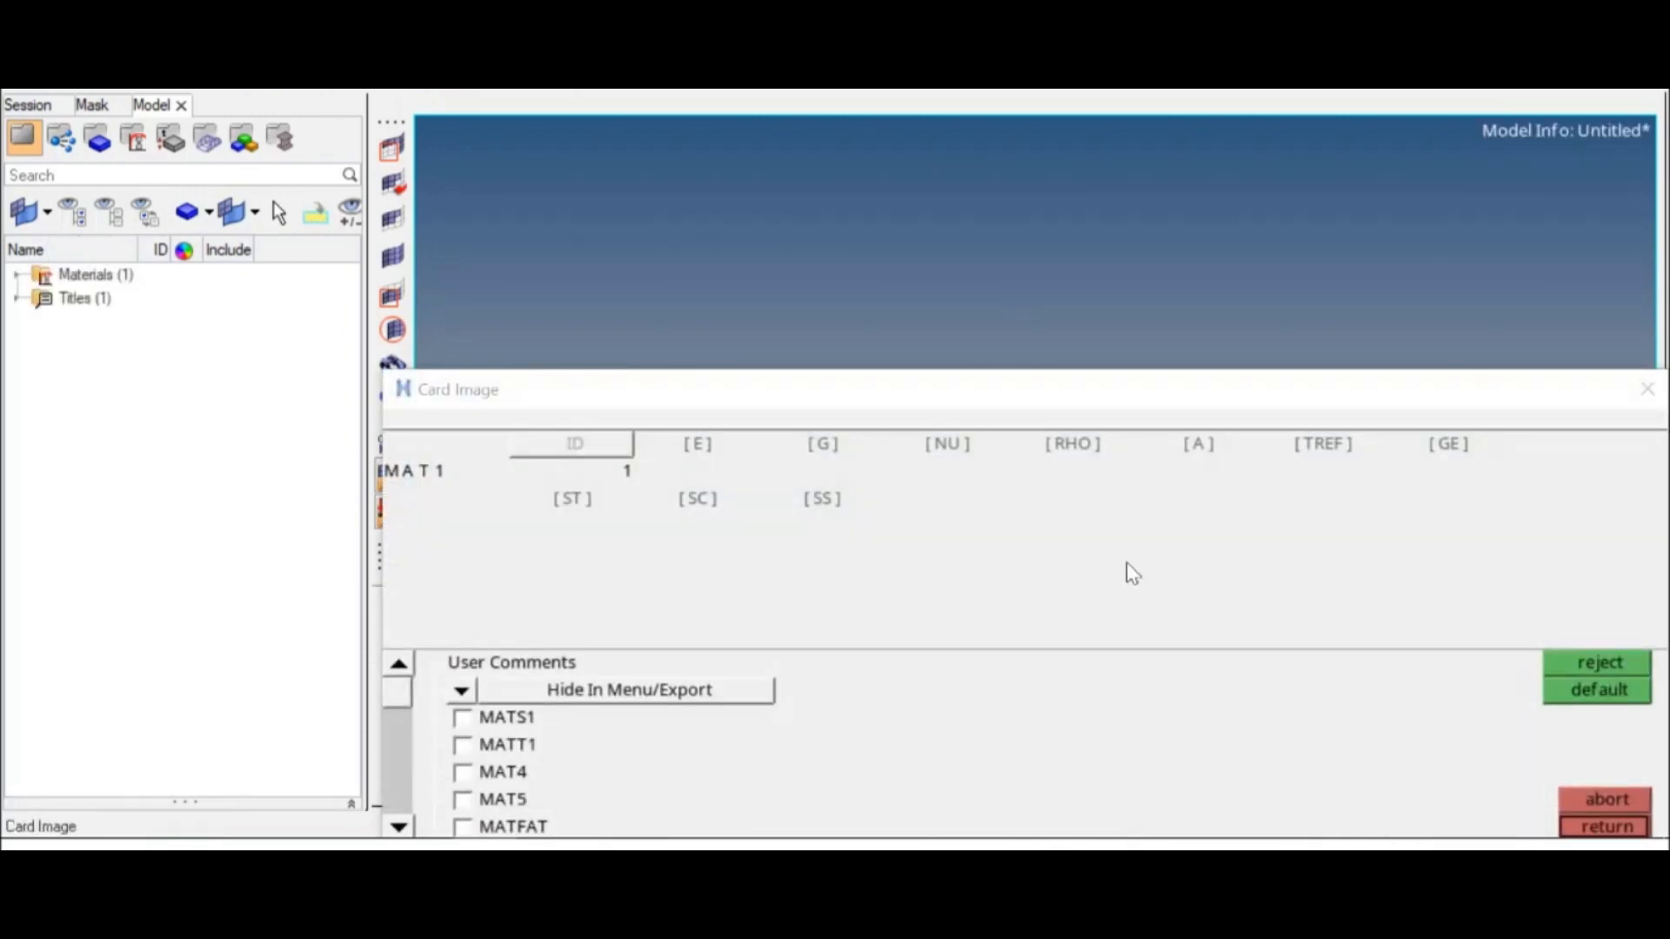
click(704, 448)
click(946, 447)
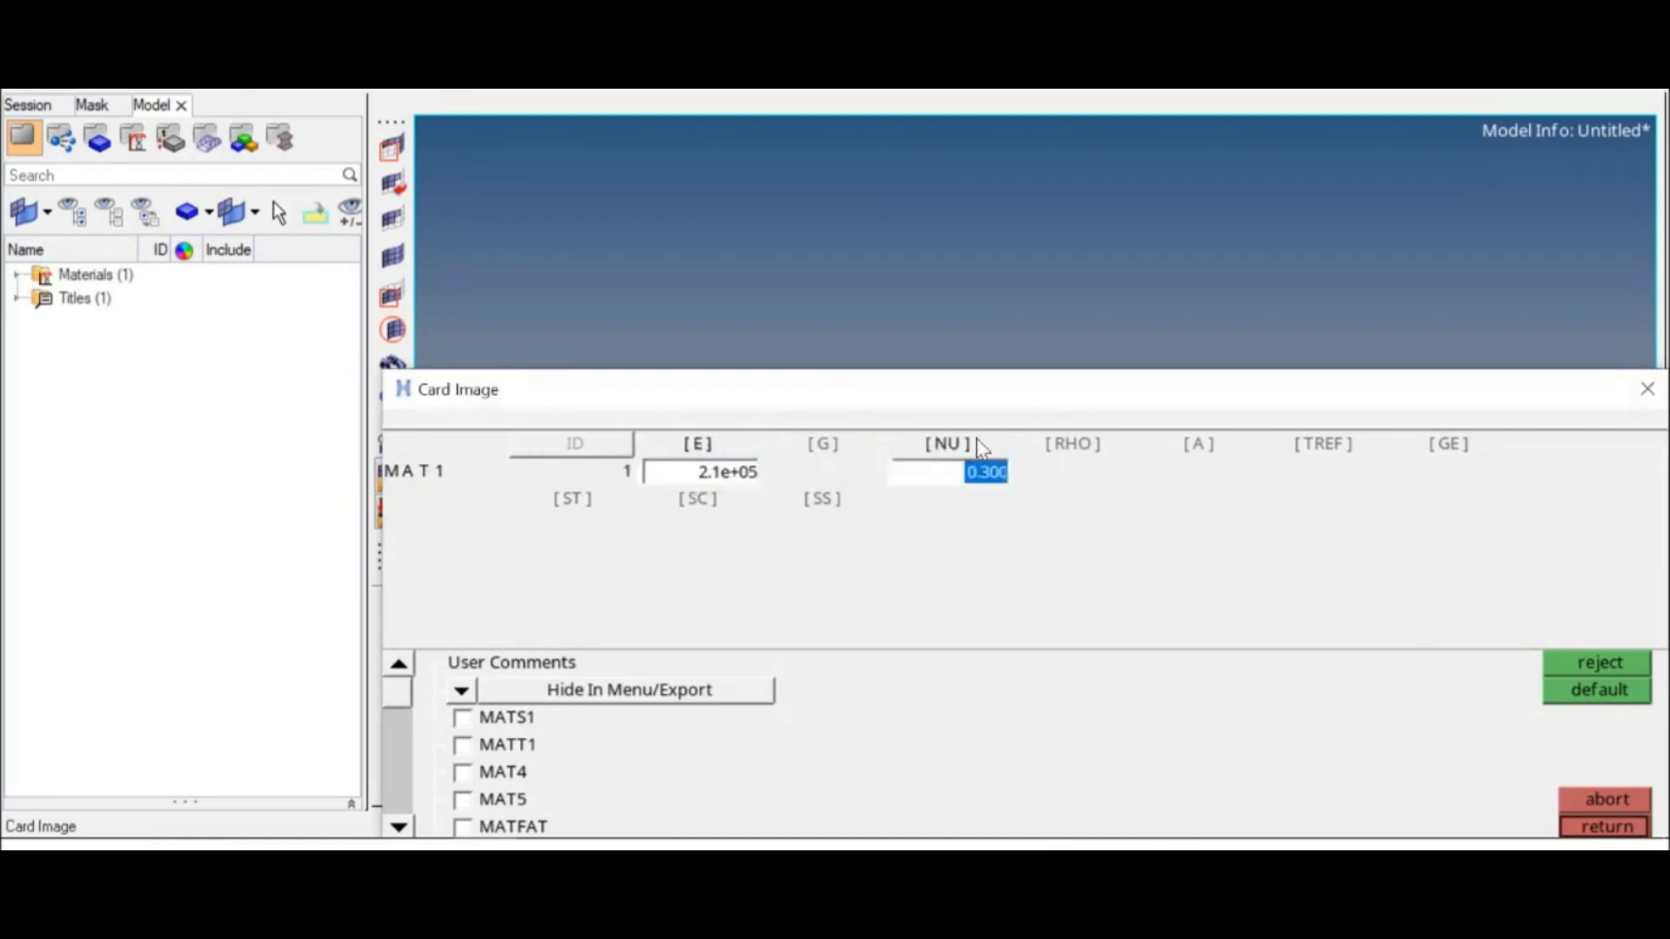
click(1077, 447)
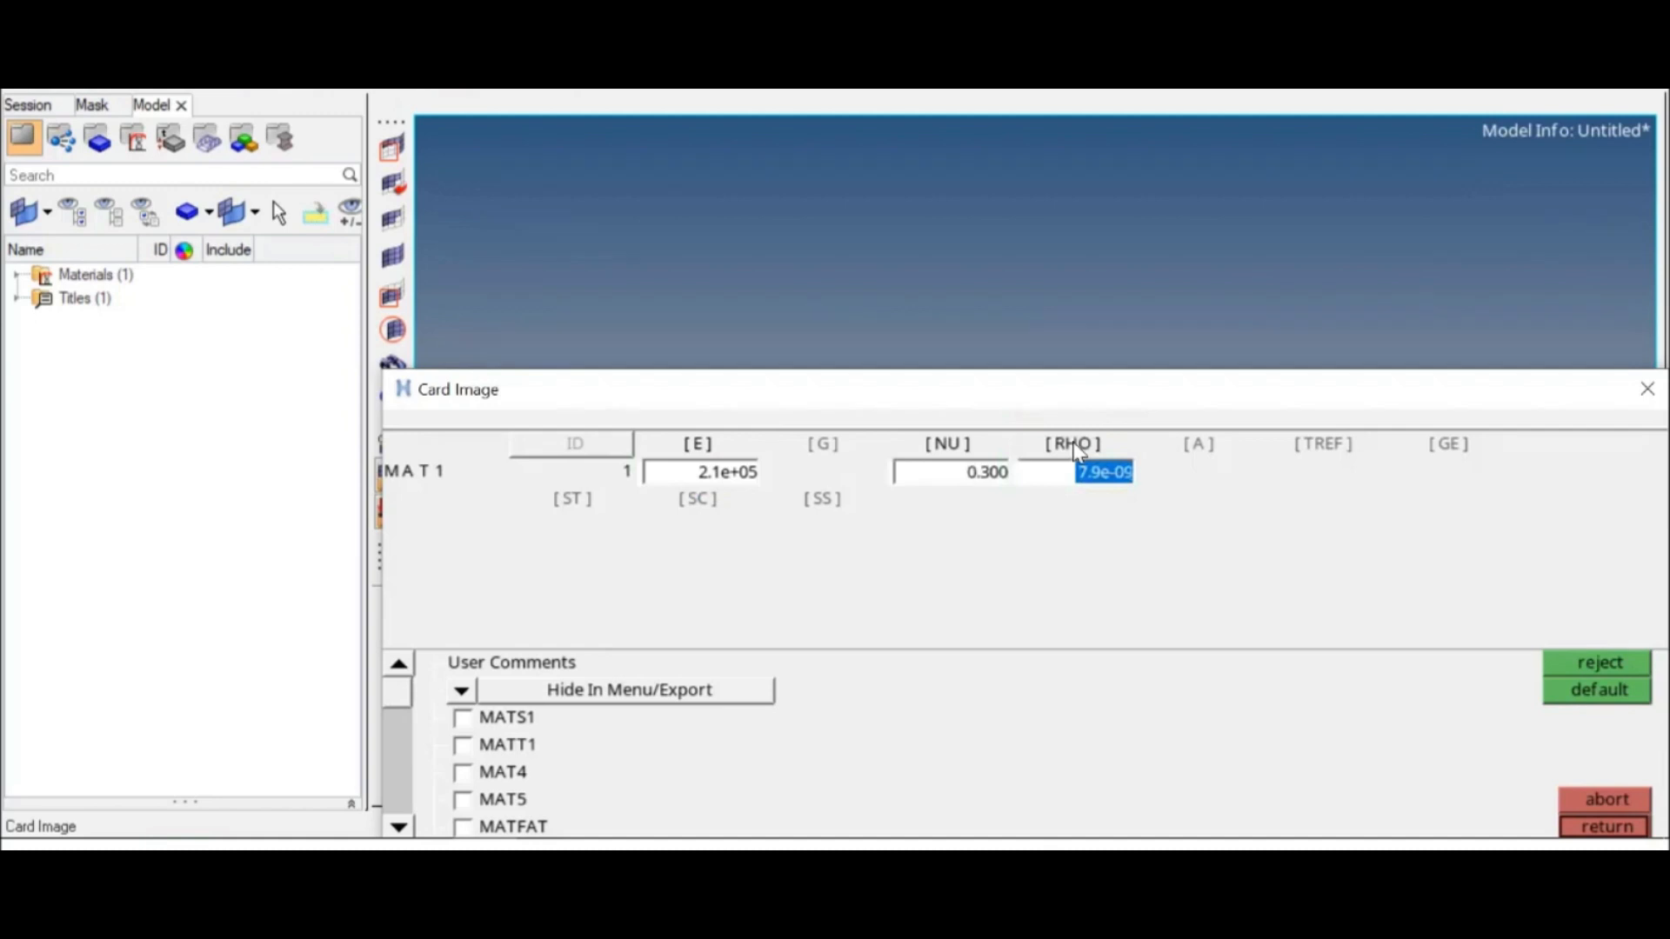
mouse_move(1070, 388)
mouse_down()
mouse_move(1055, 358)
mouse_move(1066, 375)
mouse_up()
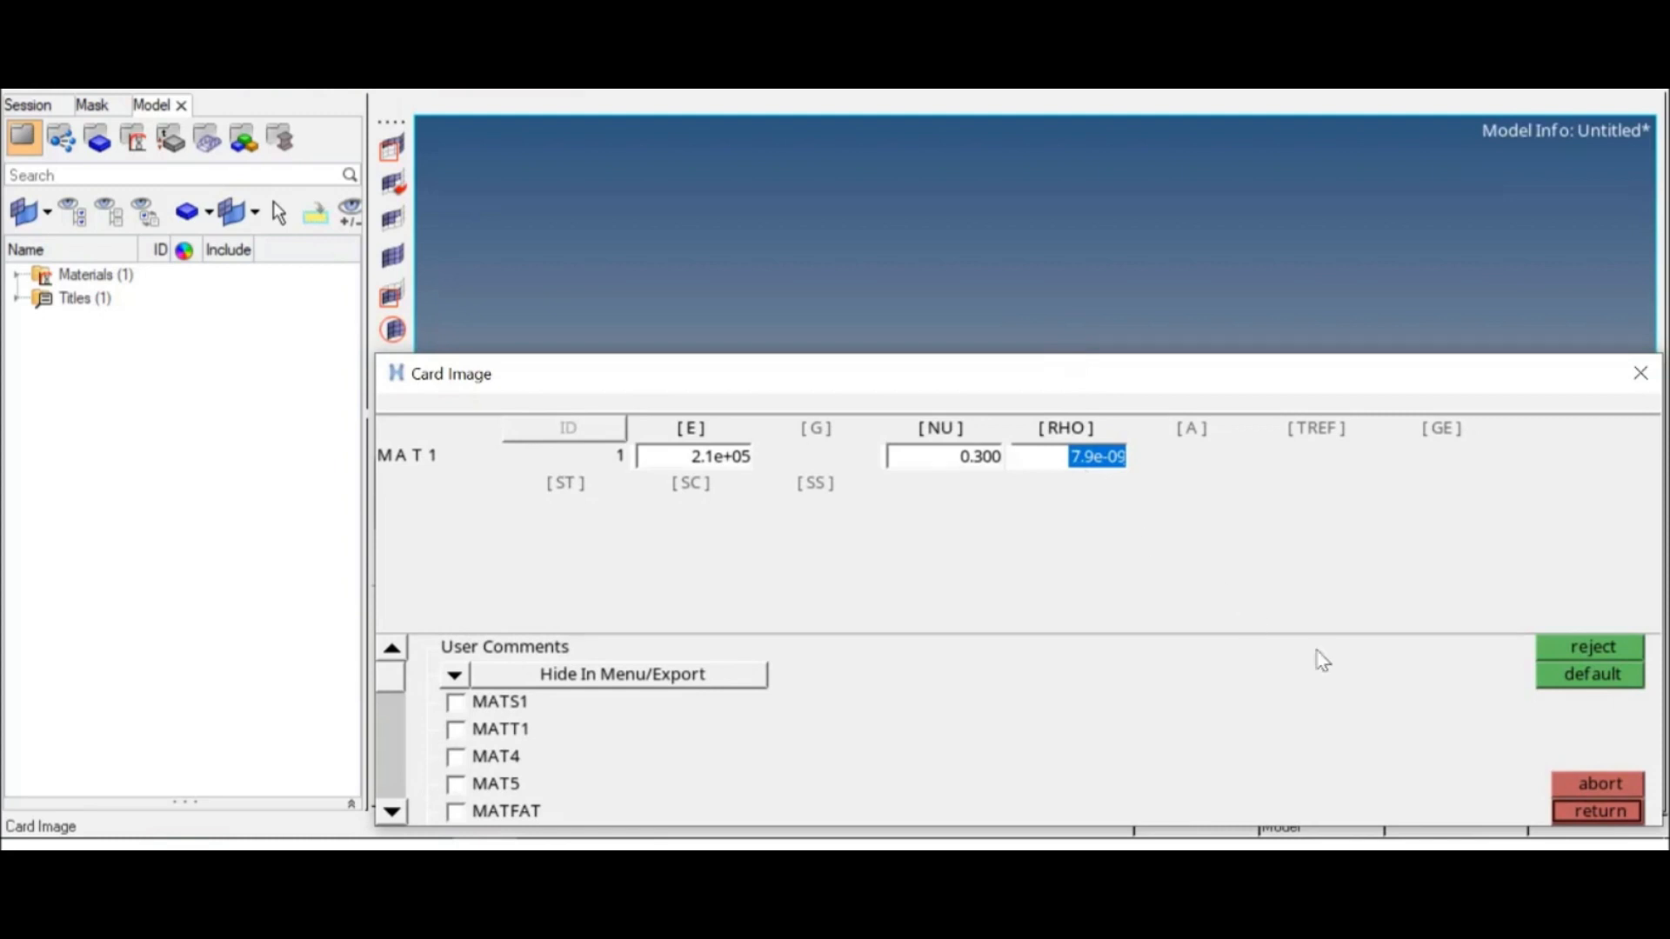
click(1588, 812)
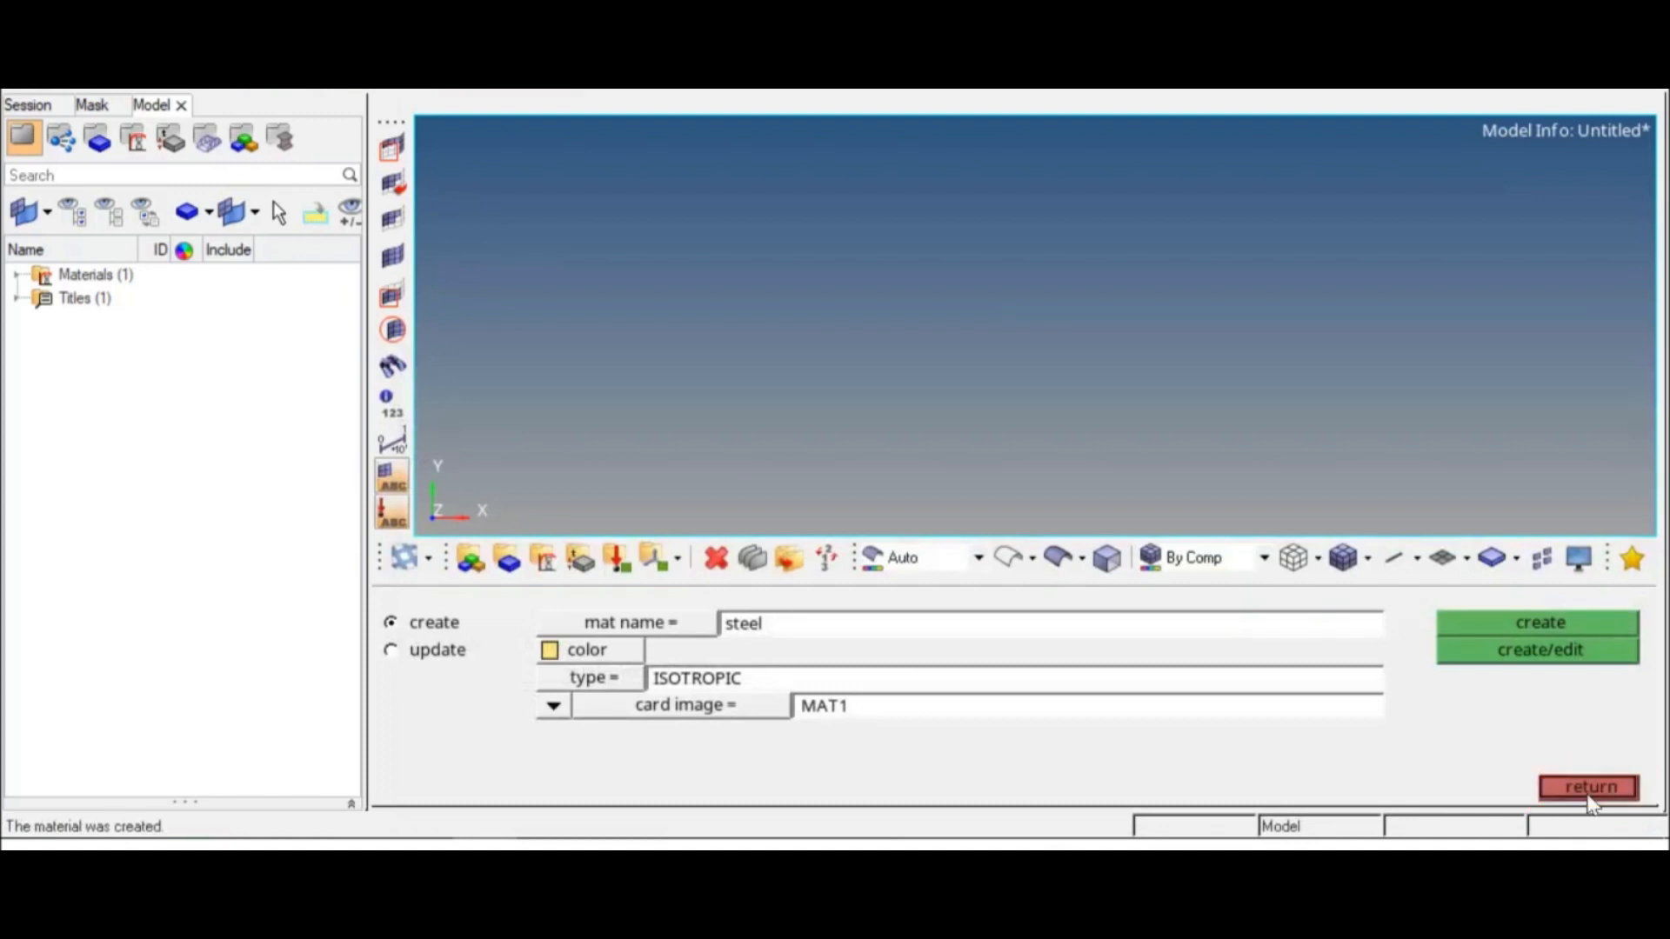
click(1587, 794)
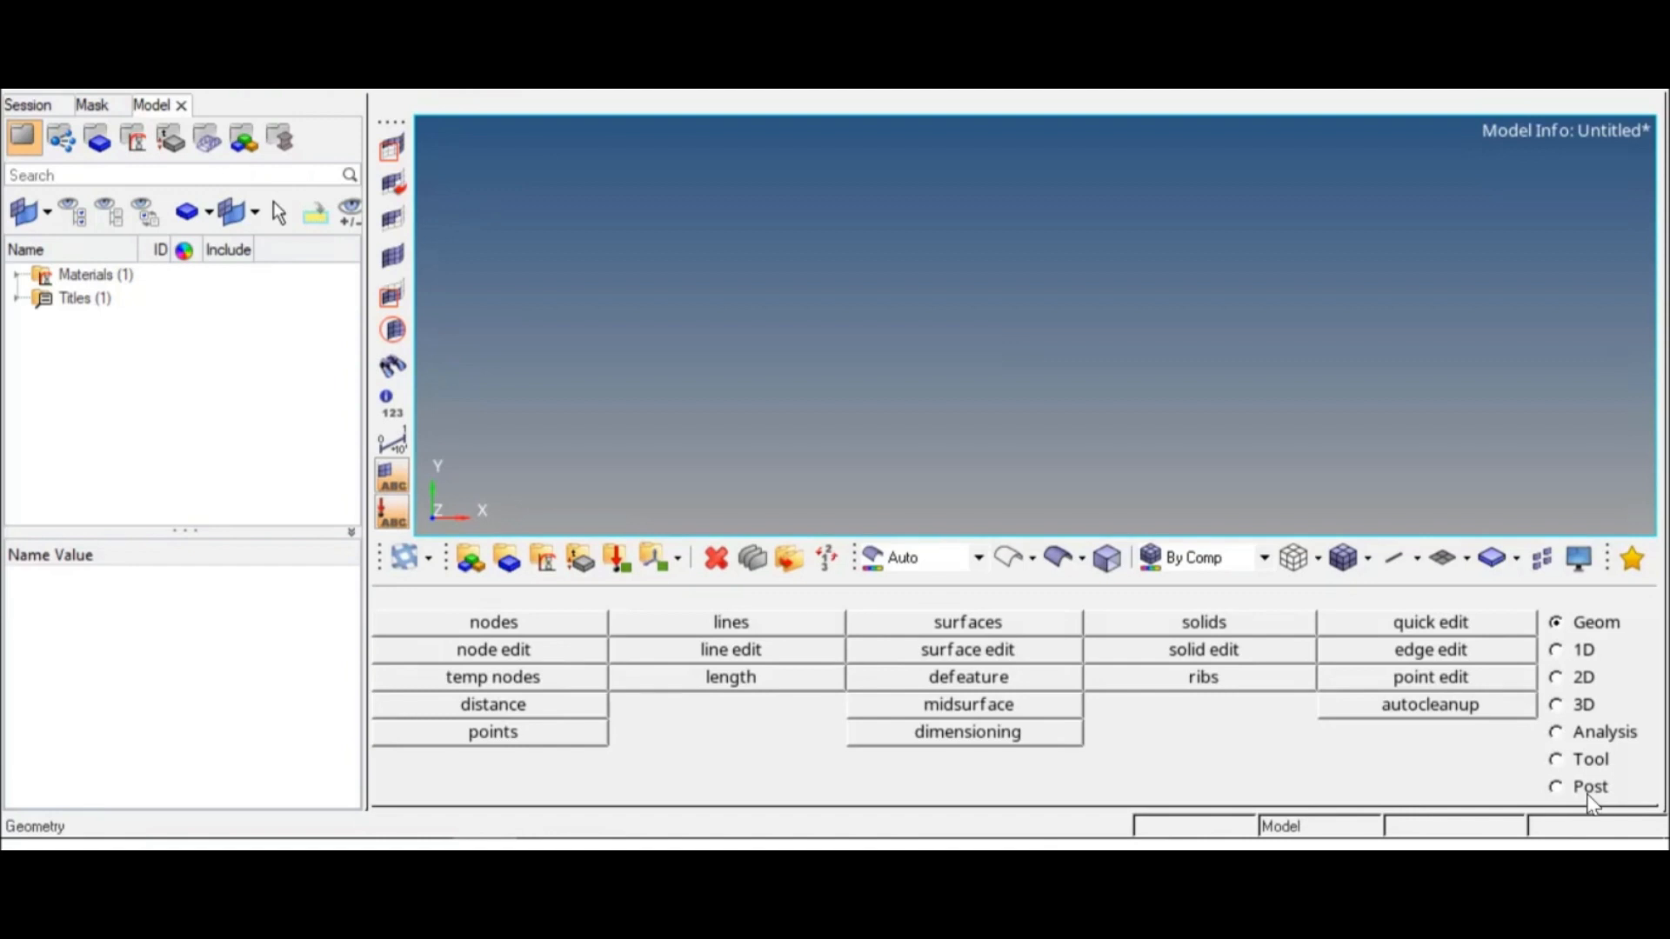
Step: Create a standard solid circle beam section from the HYPER BEAM library with HyperBeam
click(1557, 651)
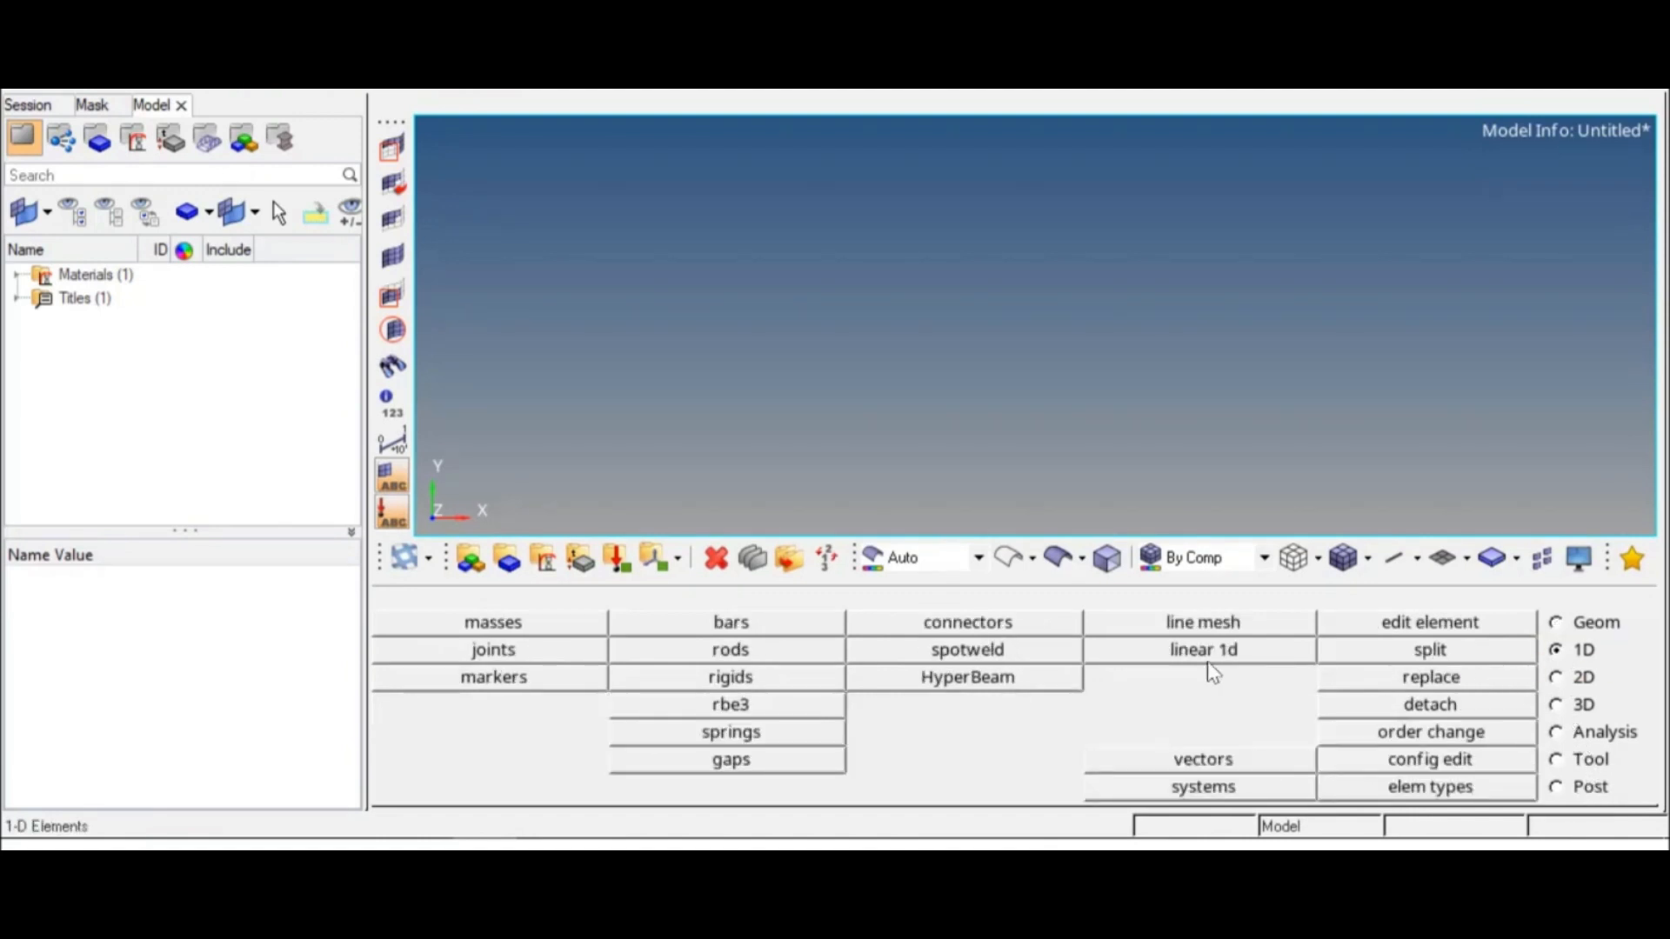
click(976, 687)
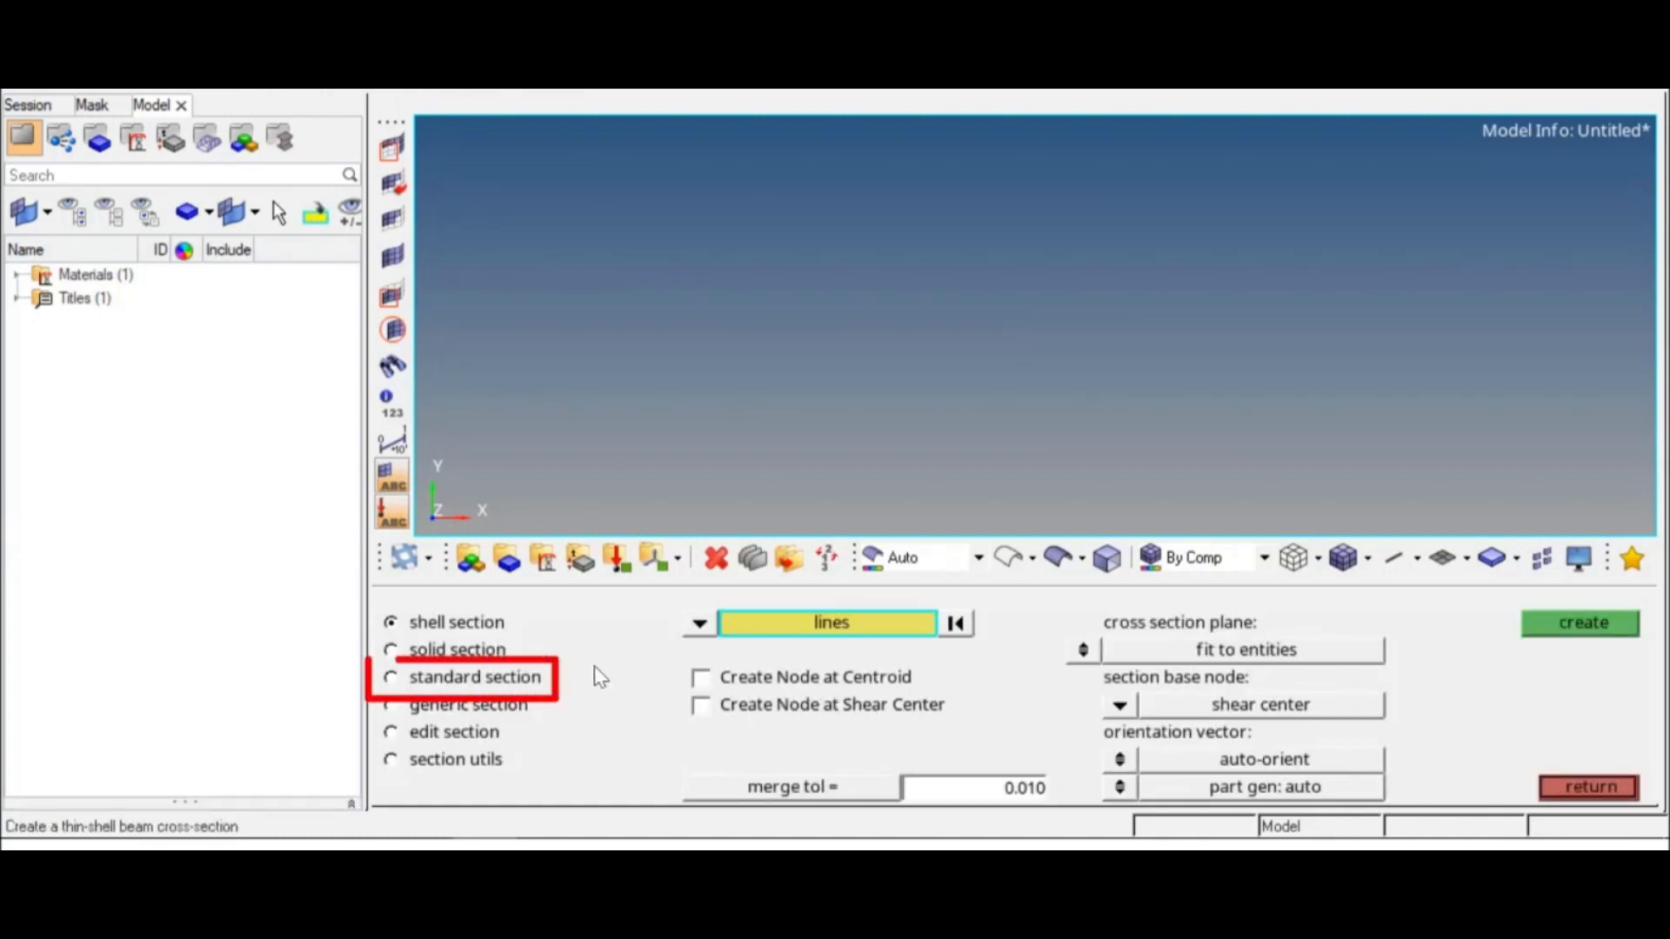
click(485, 683)
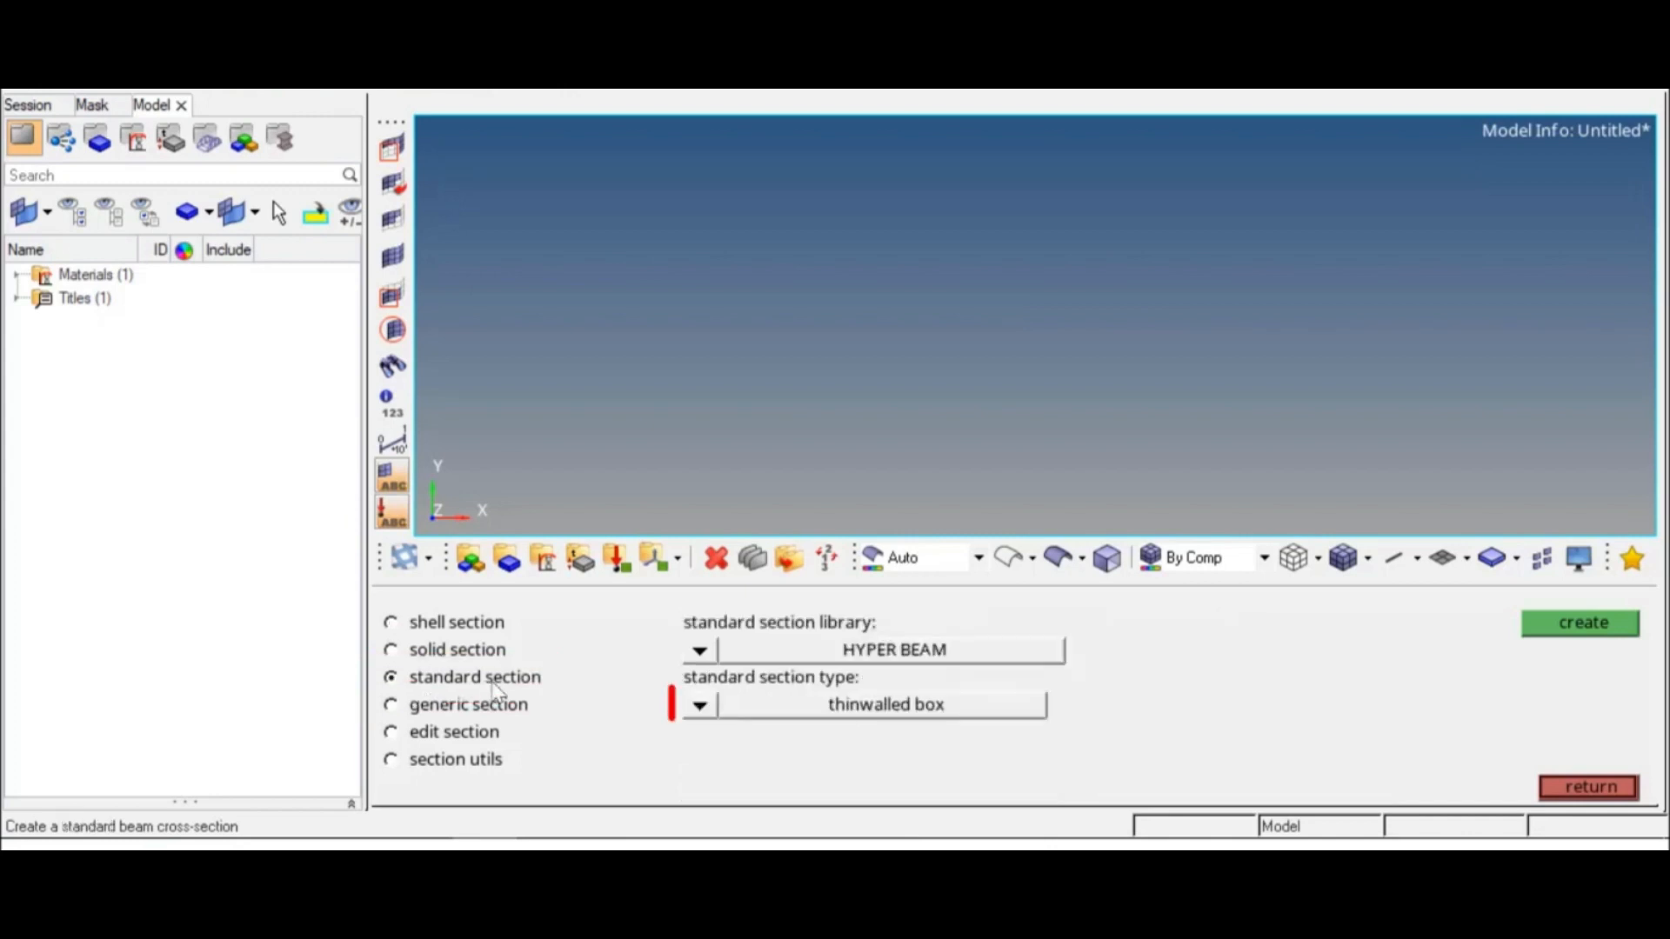
click(702, 712)
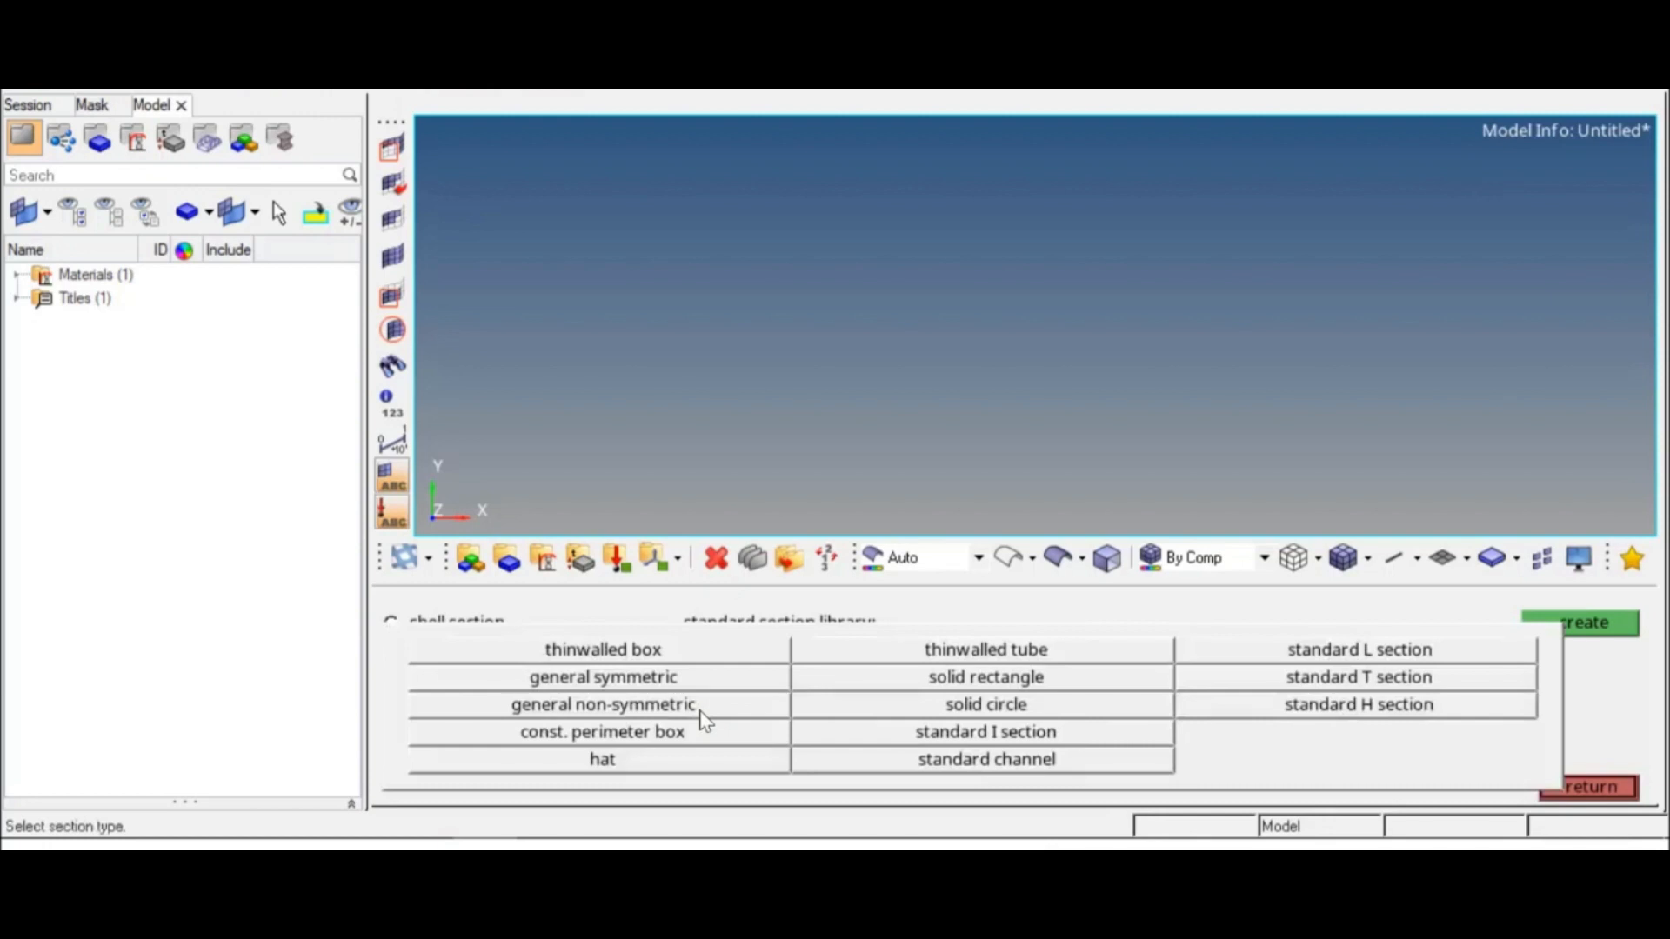
click(992, 709)
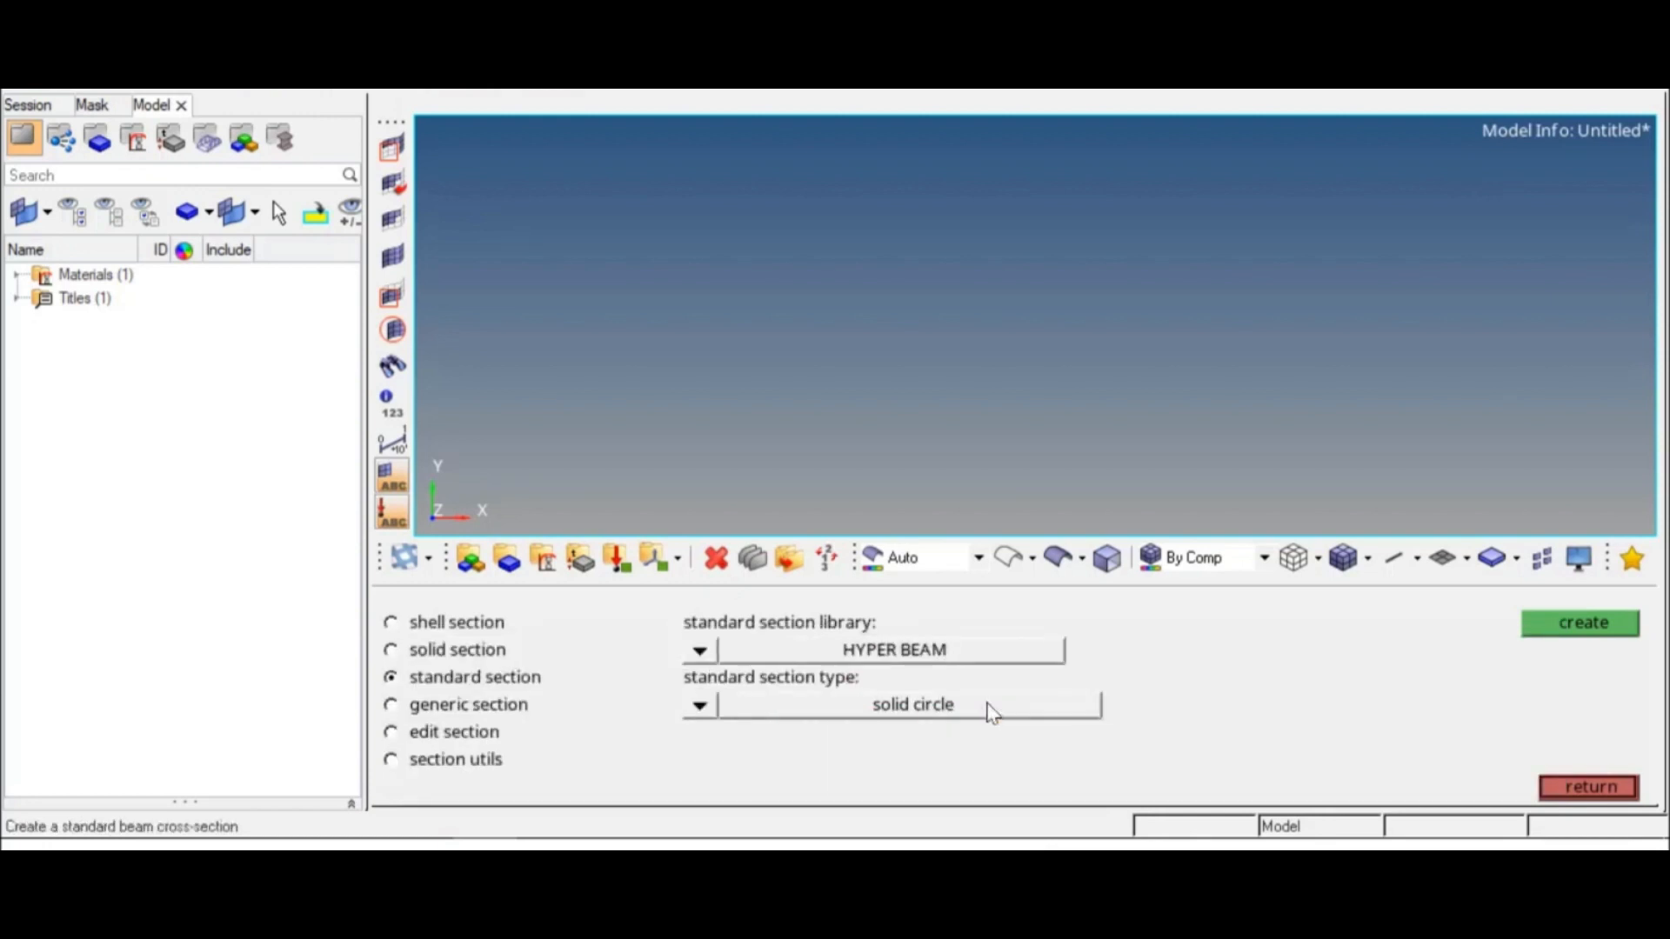
click(1585, 628)
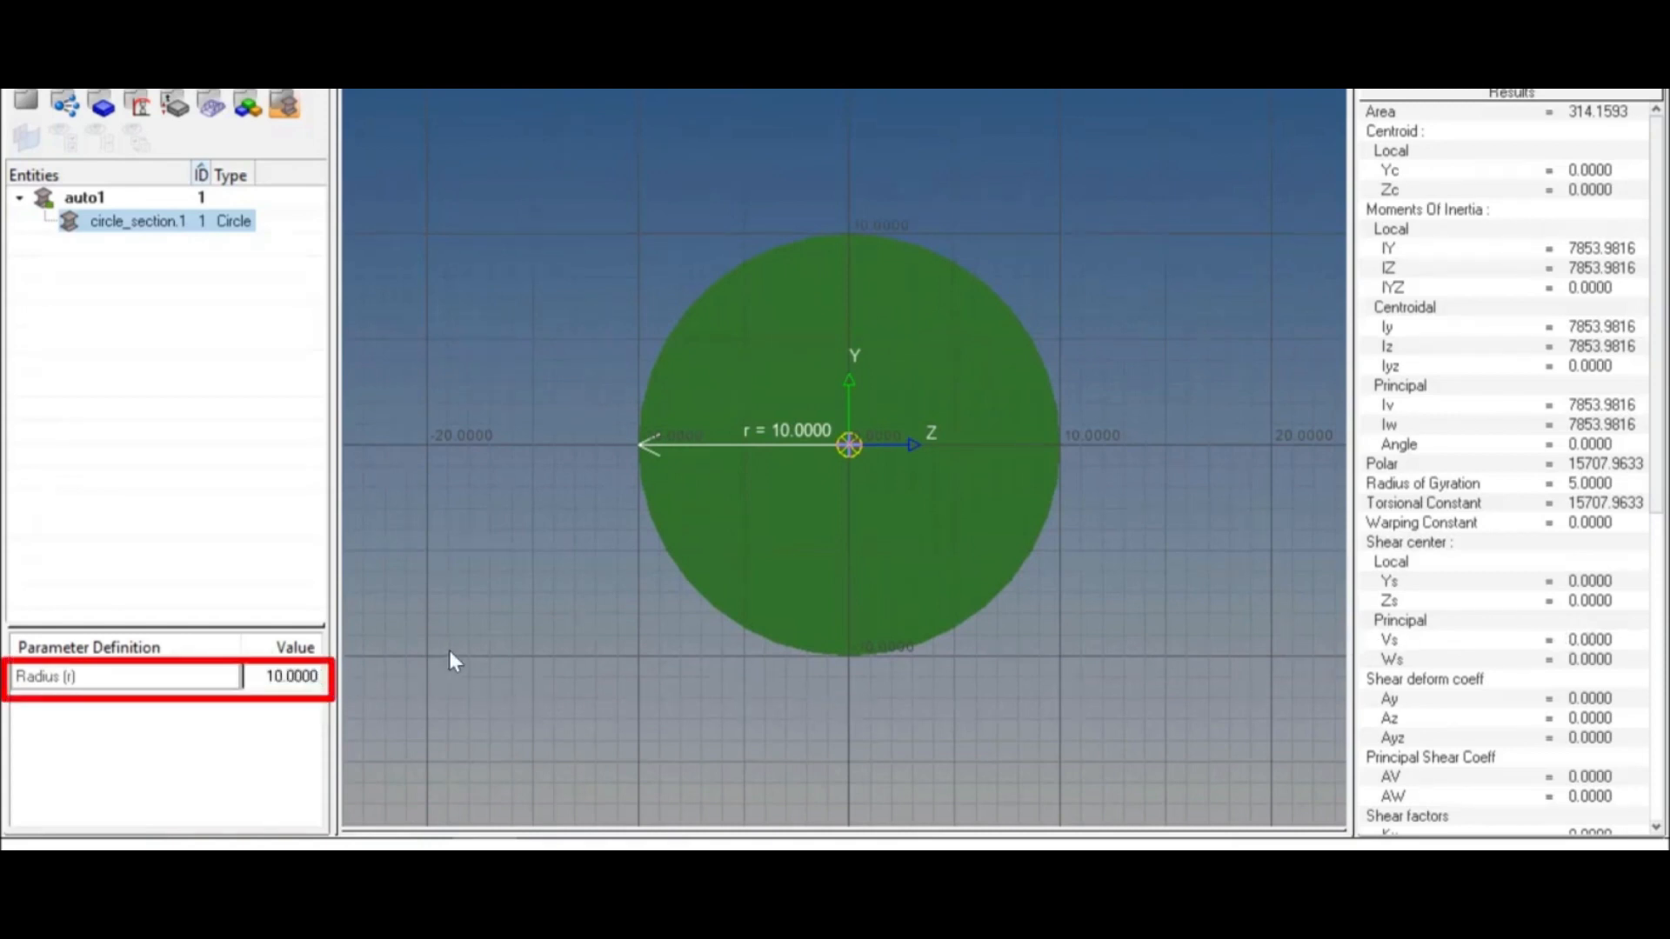
Step: Set the circular section's radius to 25, return to the model view and close HyperBeam
click(318, 682)
text(25)
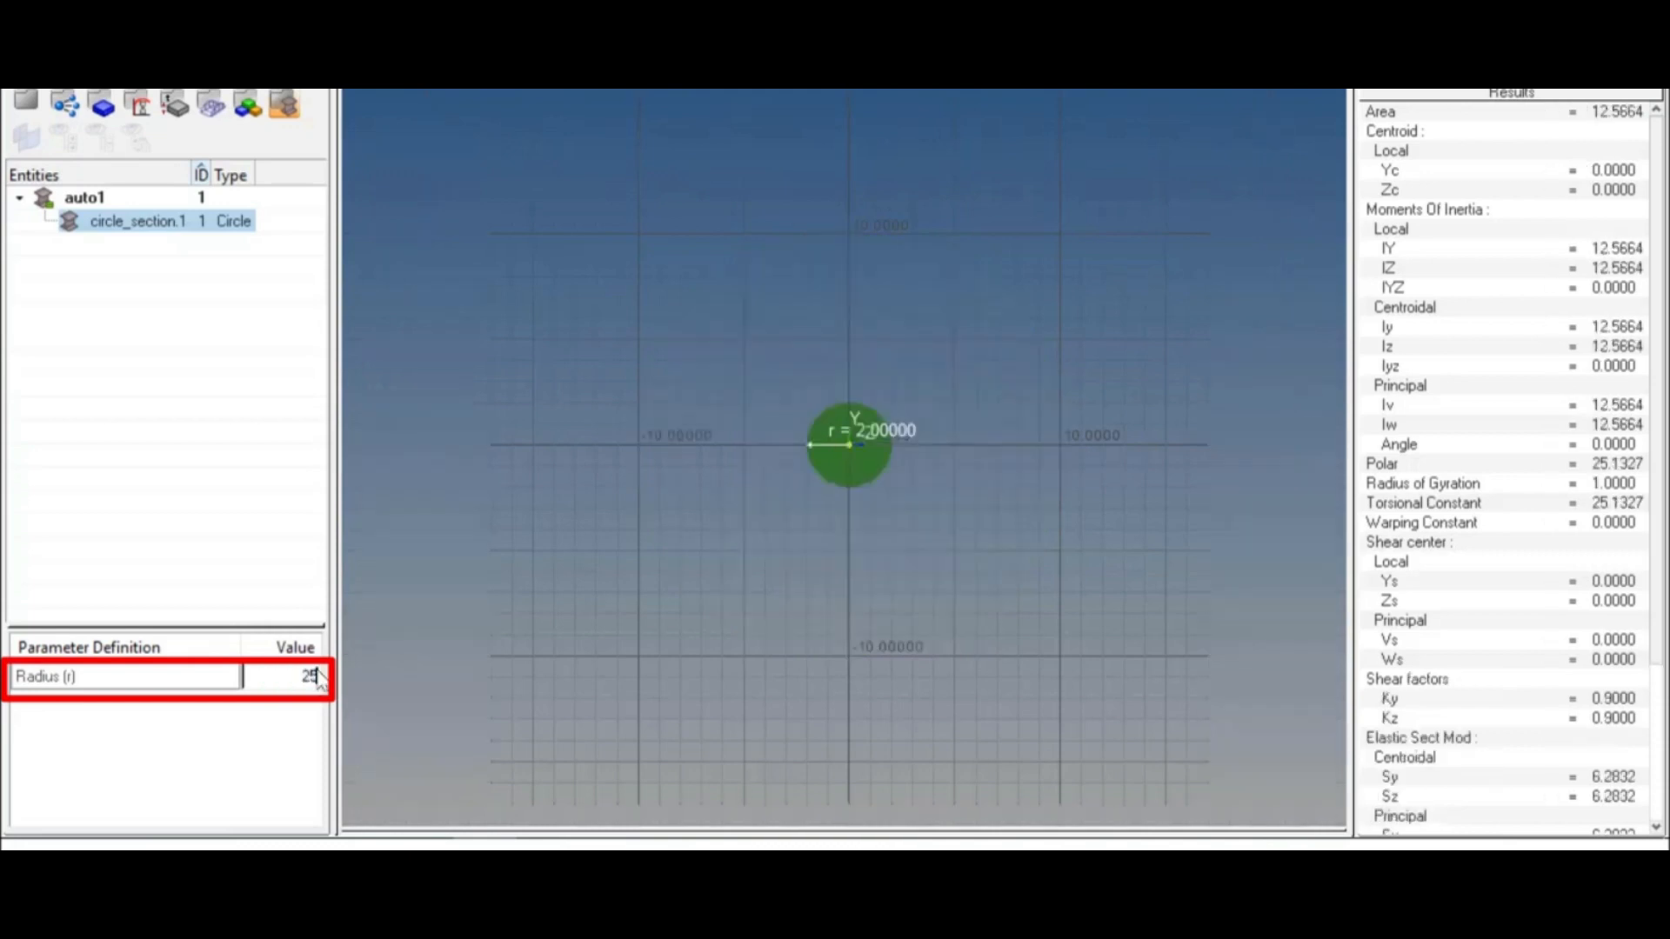
key(Return)
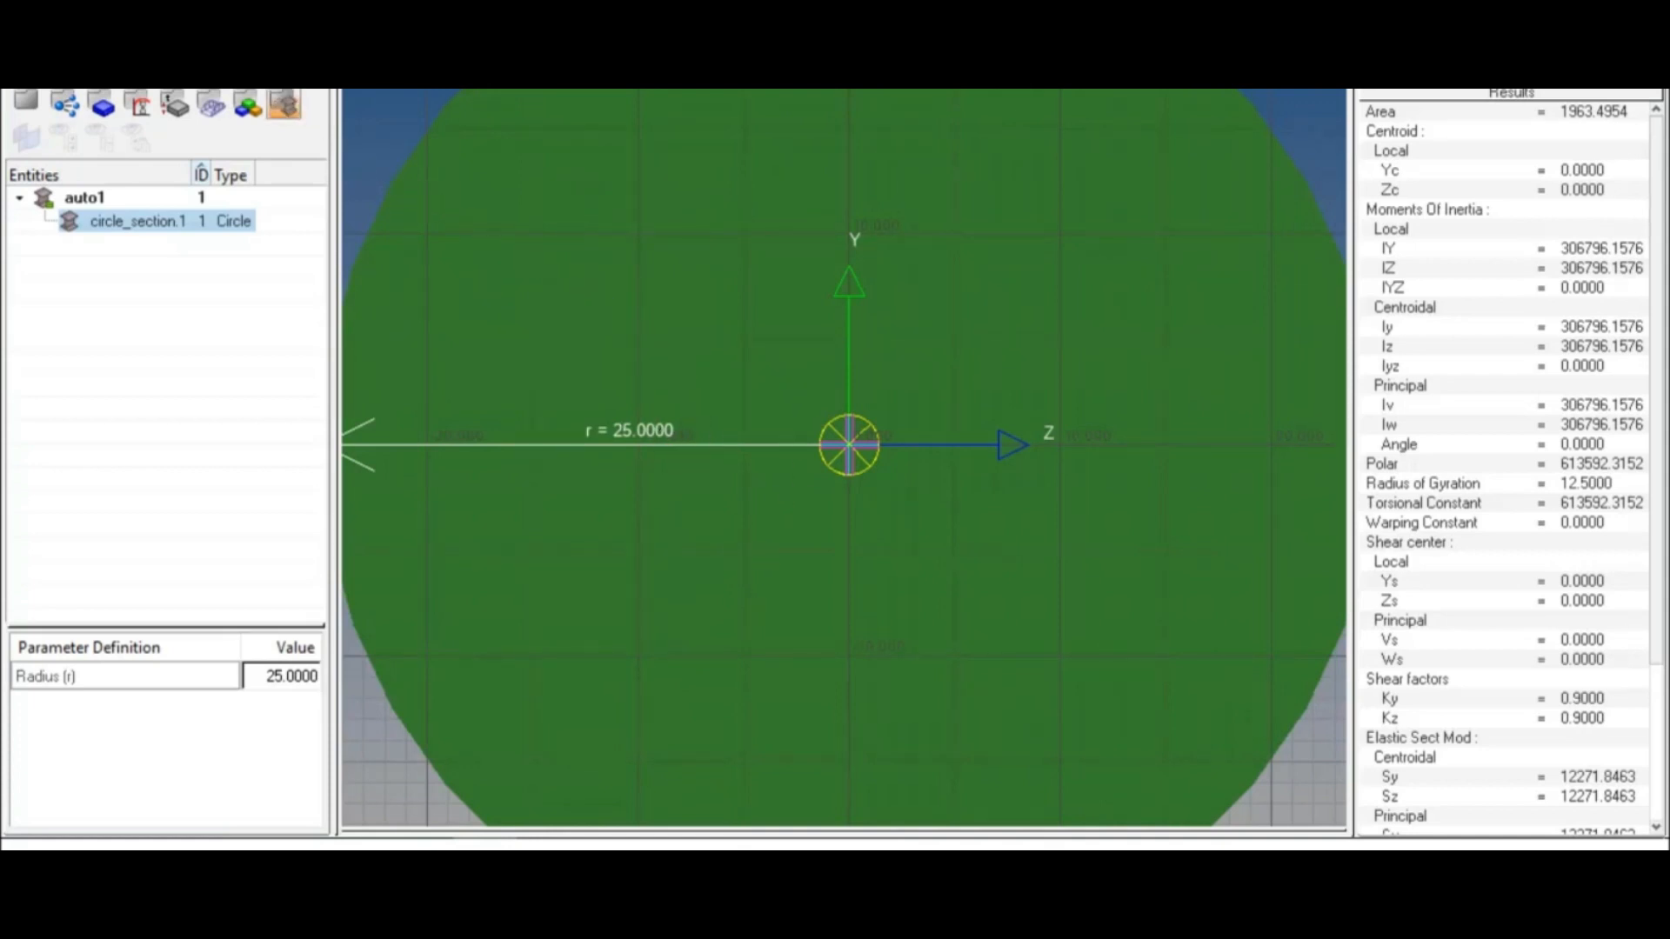
click(284, 105)
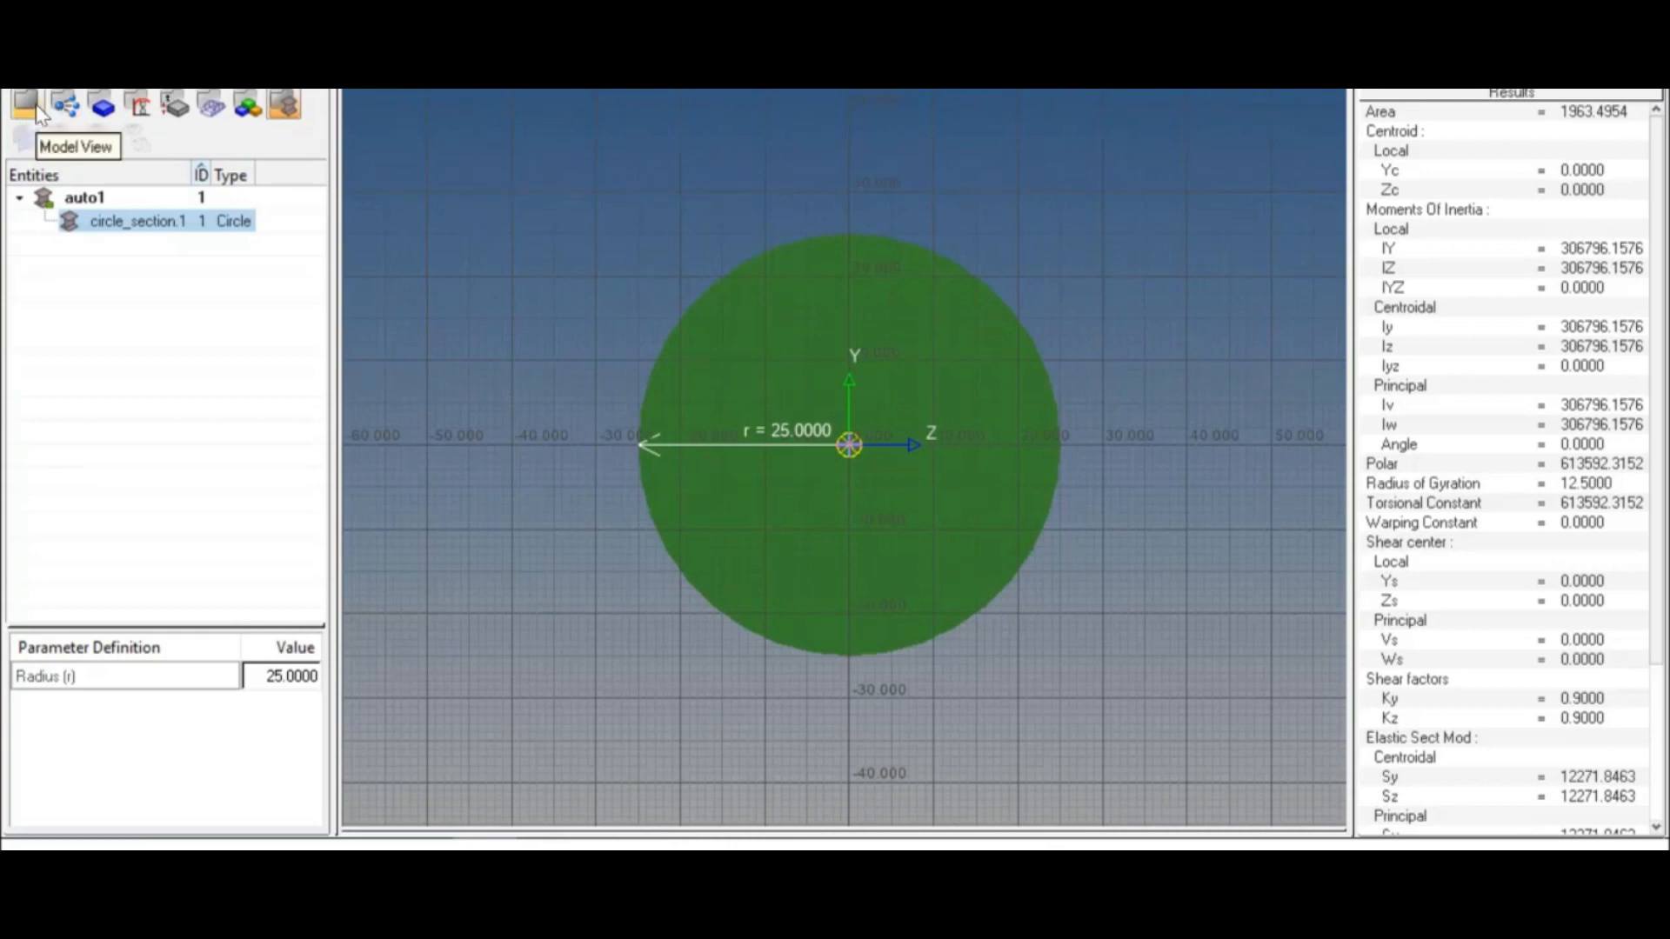
click(27, 104)
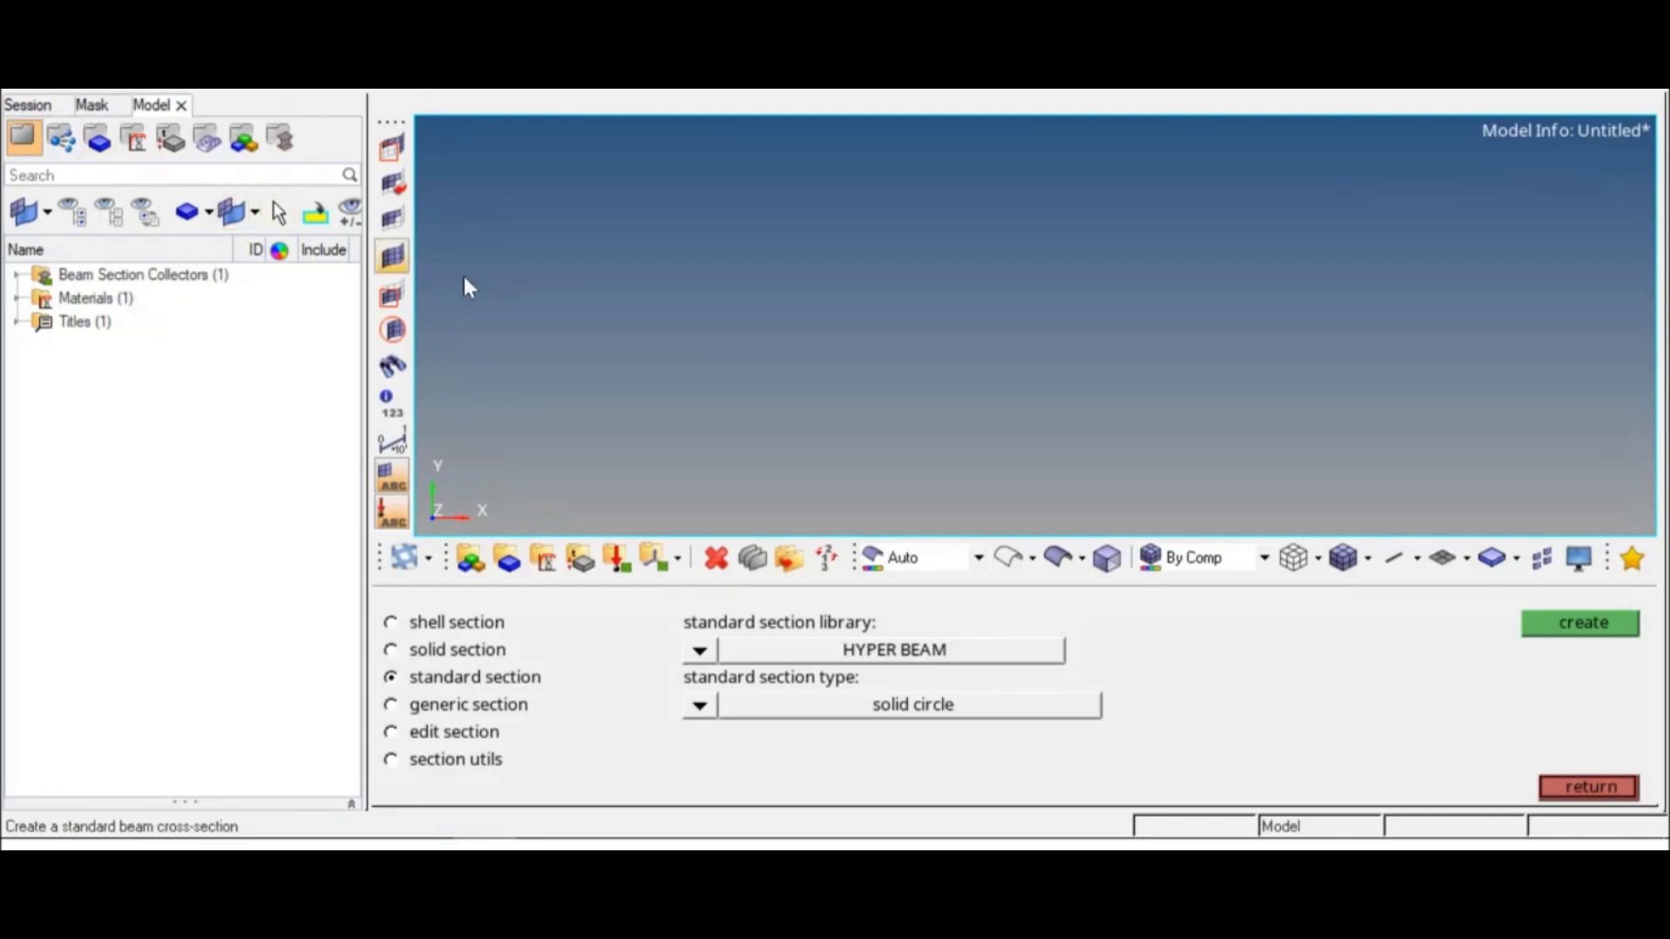
click(1588, 786)
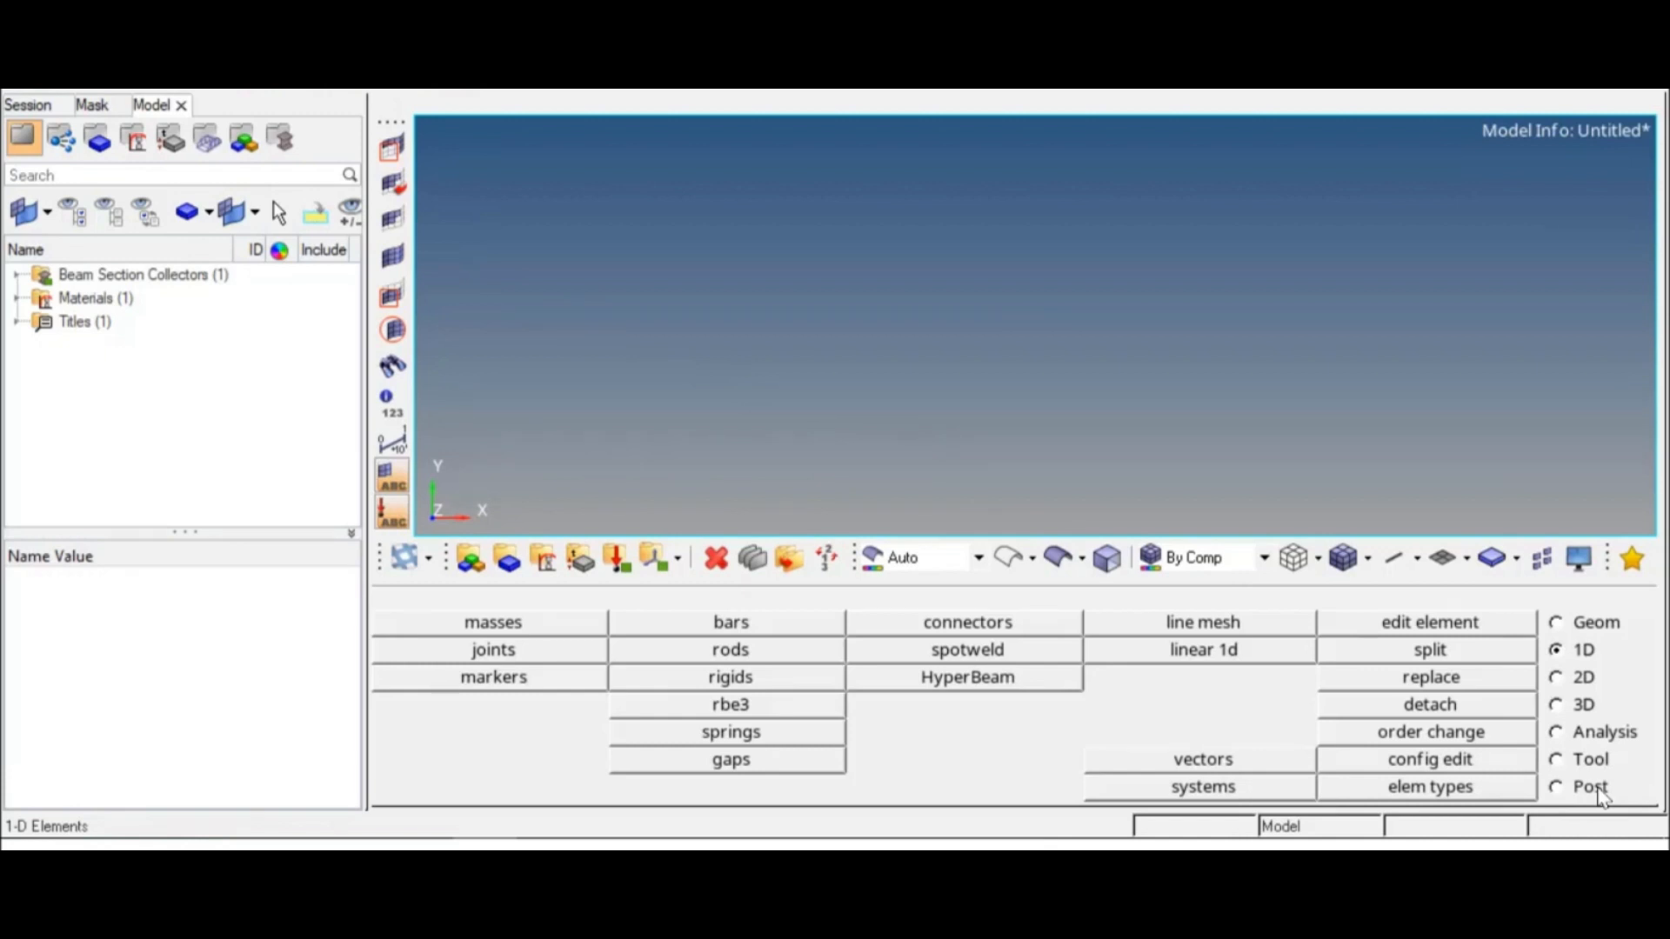
Step: Define a new property named rod with an orange color, type 1D and card image PROD
click(594, 574)
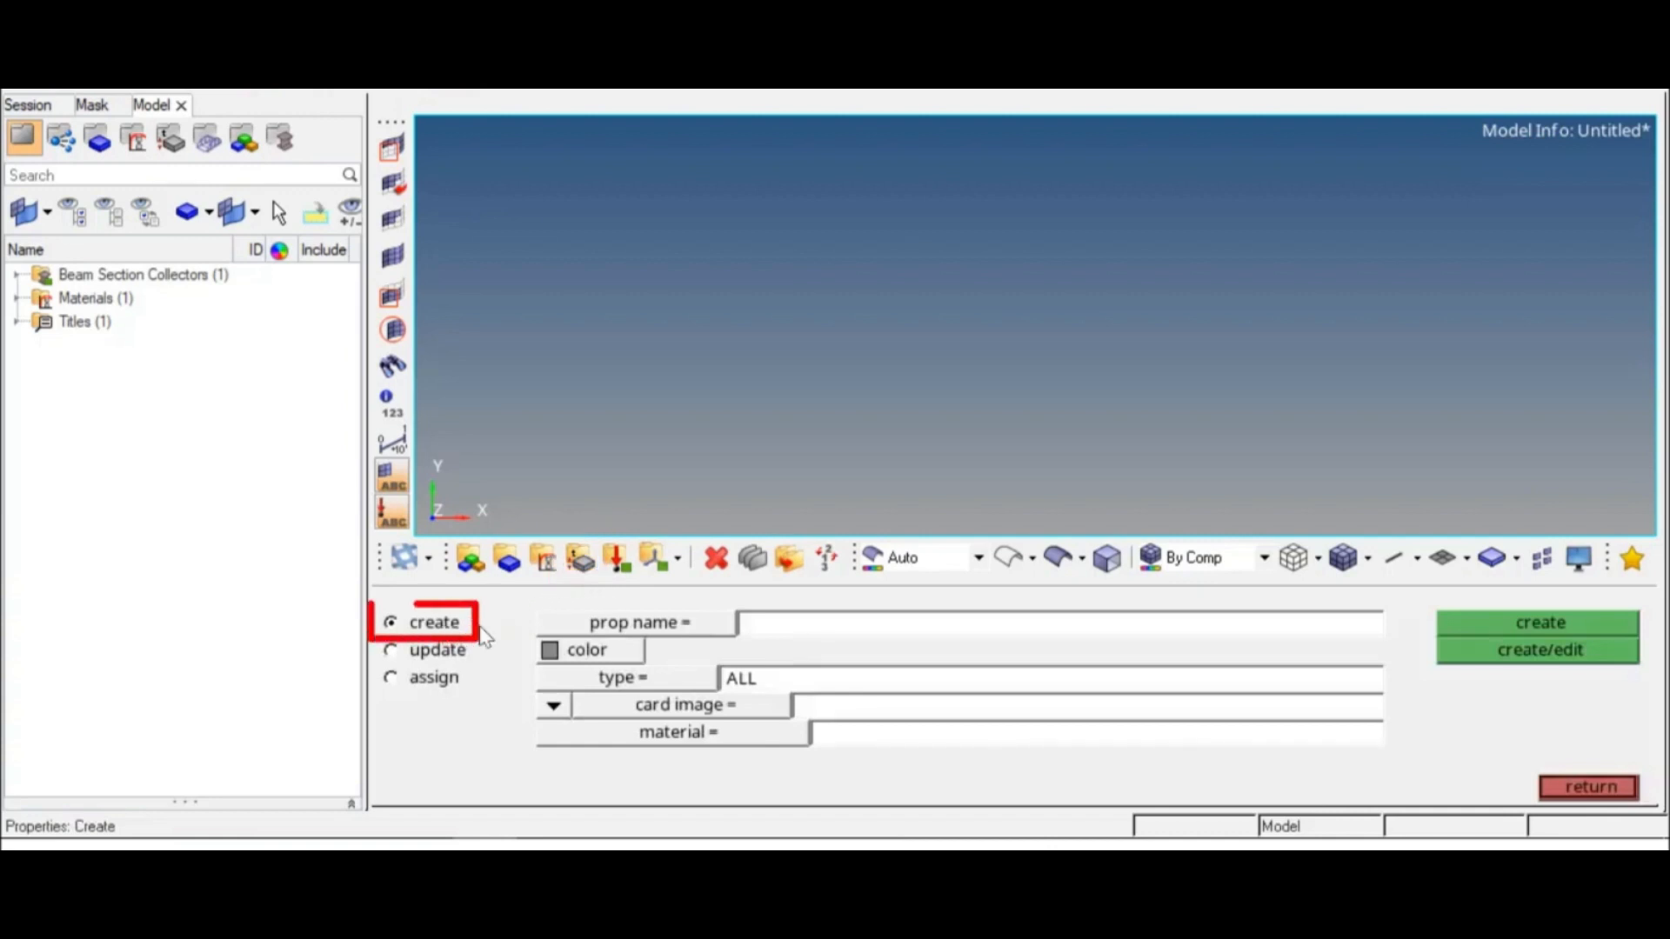
click(788, 618)
text(rod)
key(Return)
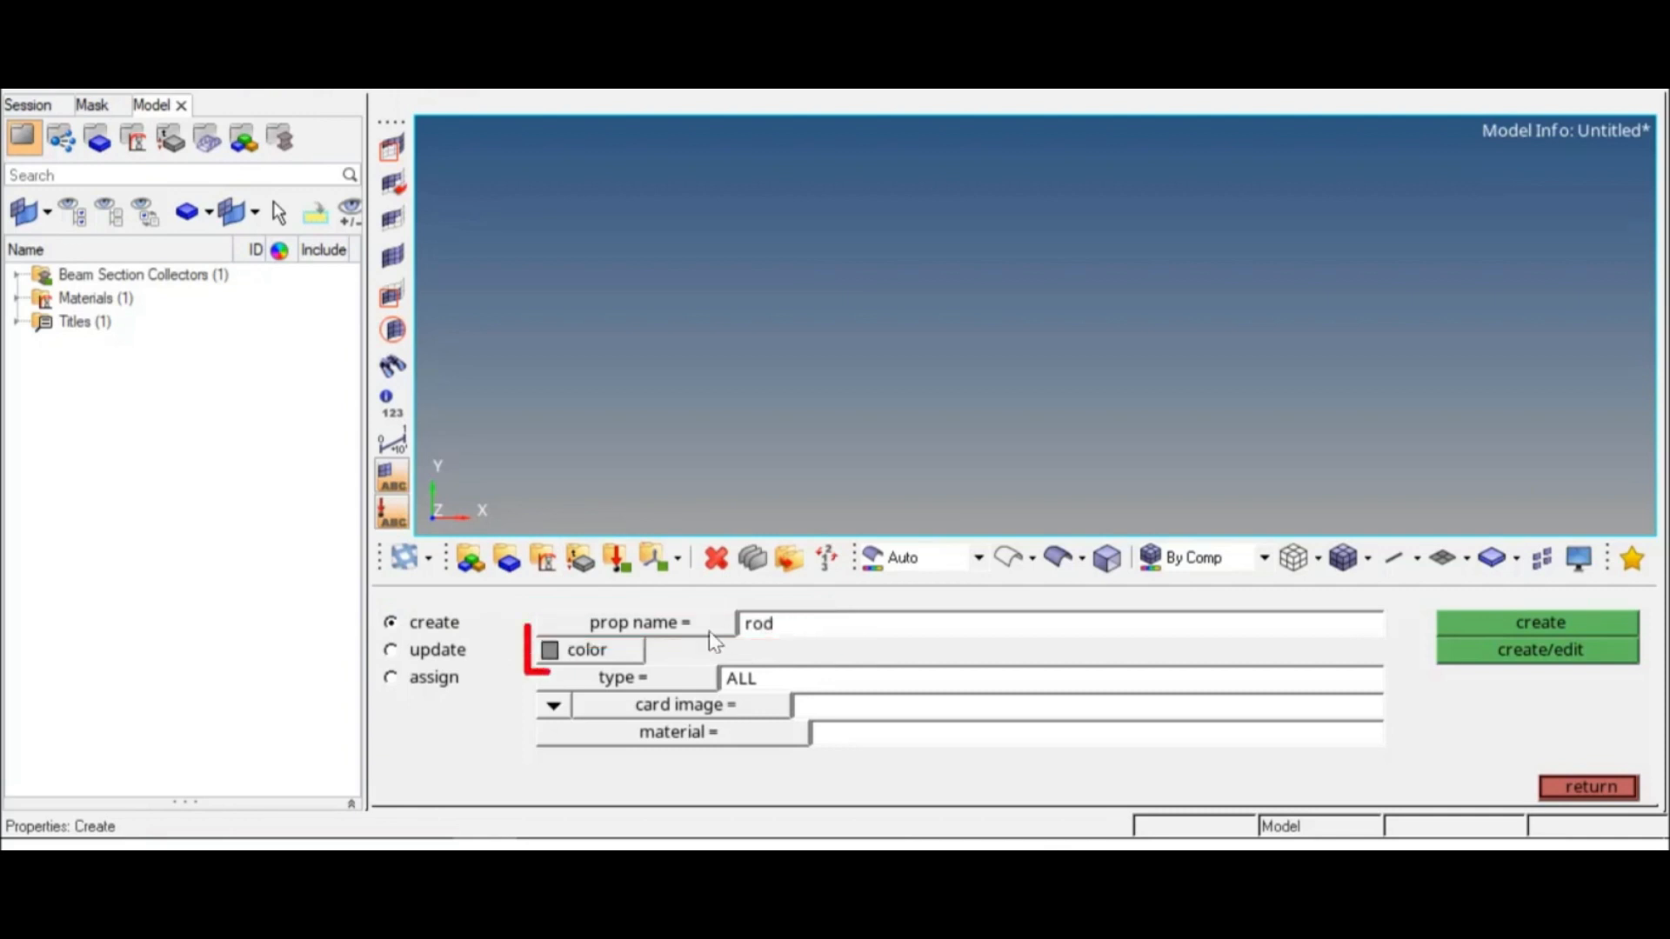
click(642, 652)
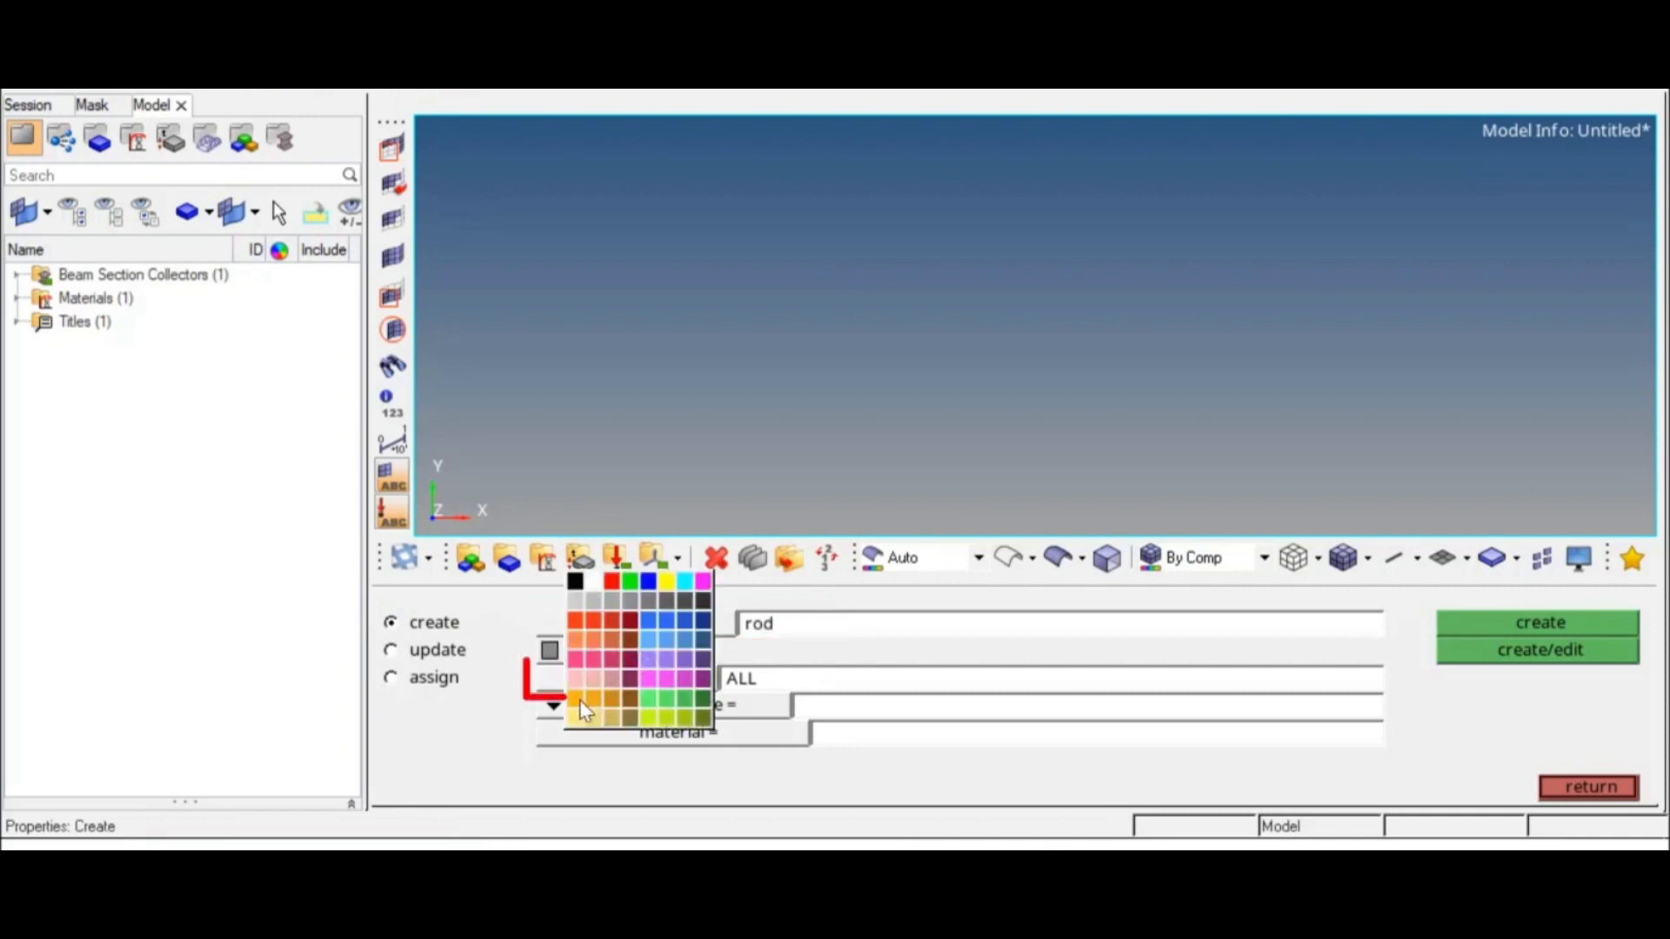
click(620, 696)
click(618, 682)
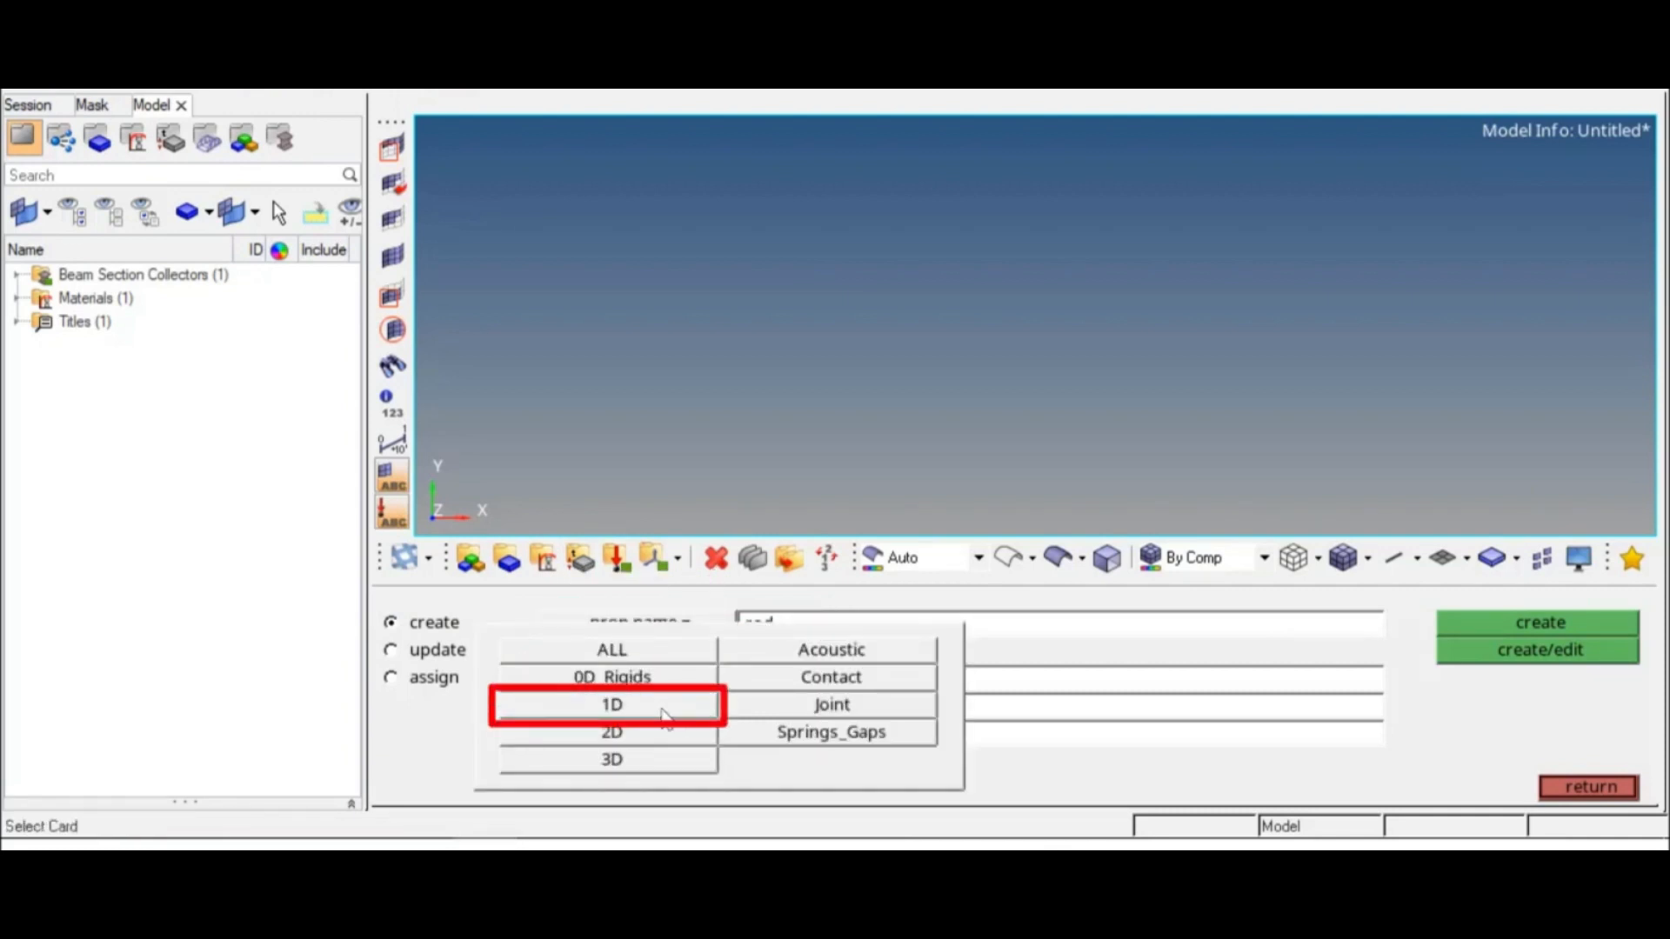
click(664, 703)
click(761, 707)
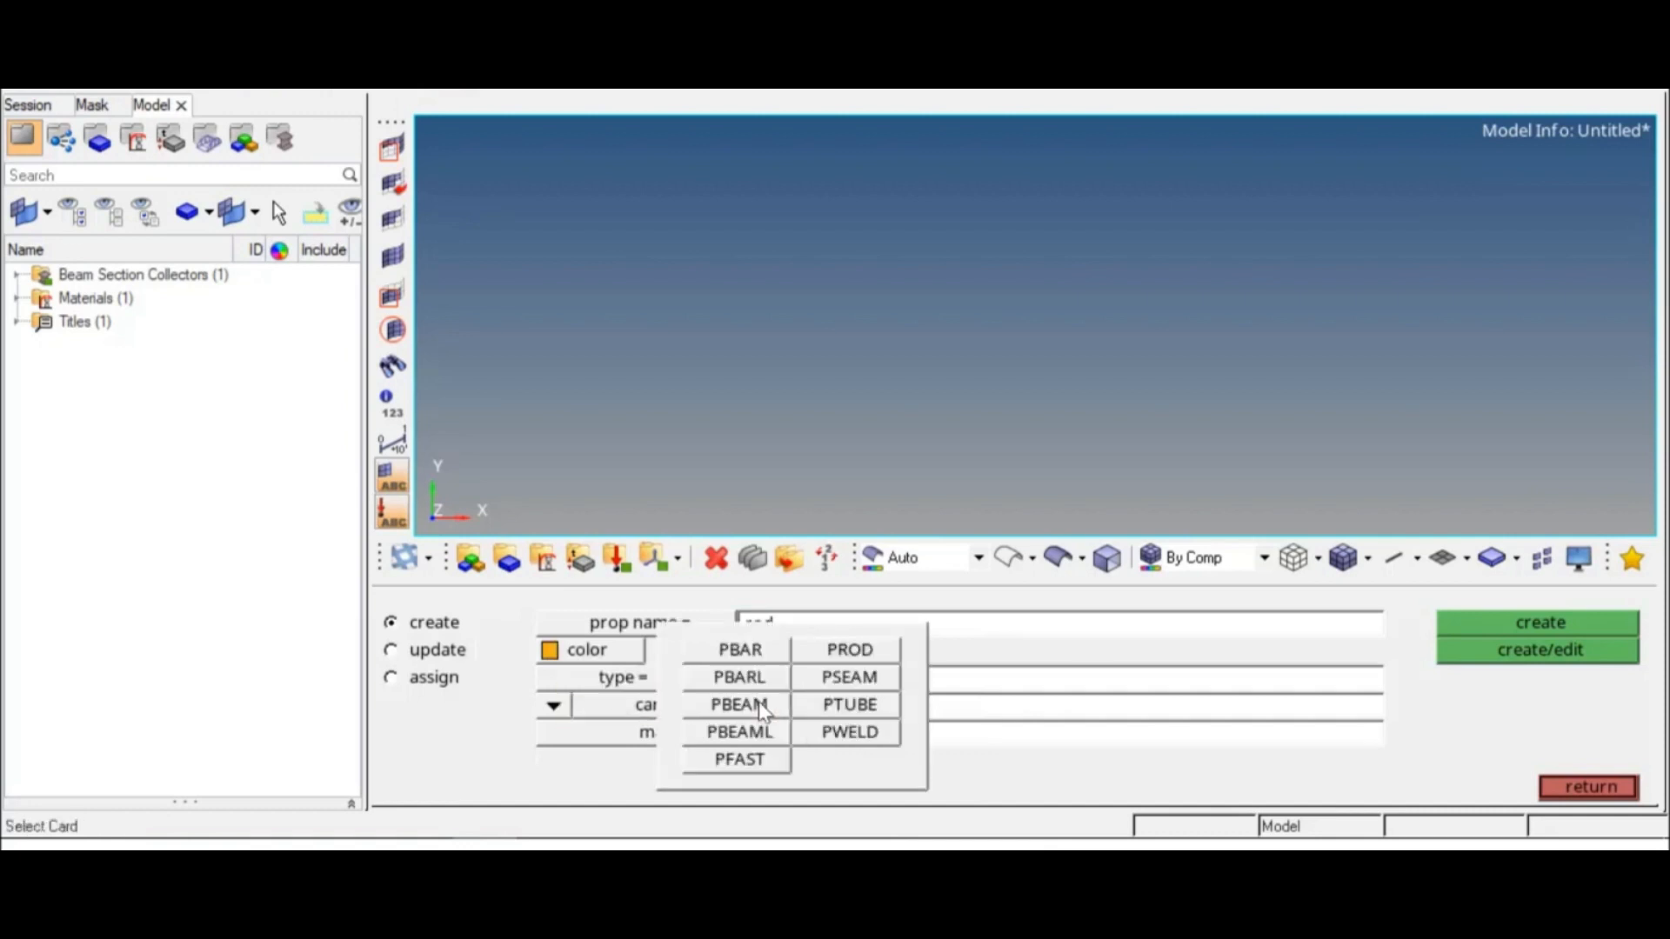
click(883, 659)
Step: Assign the steel material and the circle_section.1 beam section to the rod property, and create it
click(794, 736)
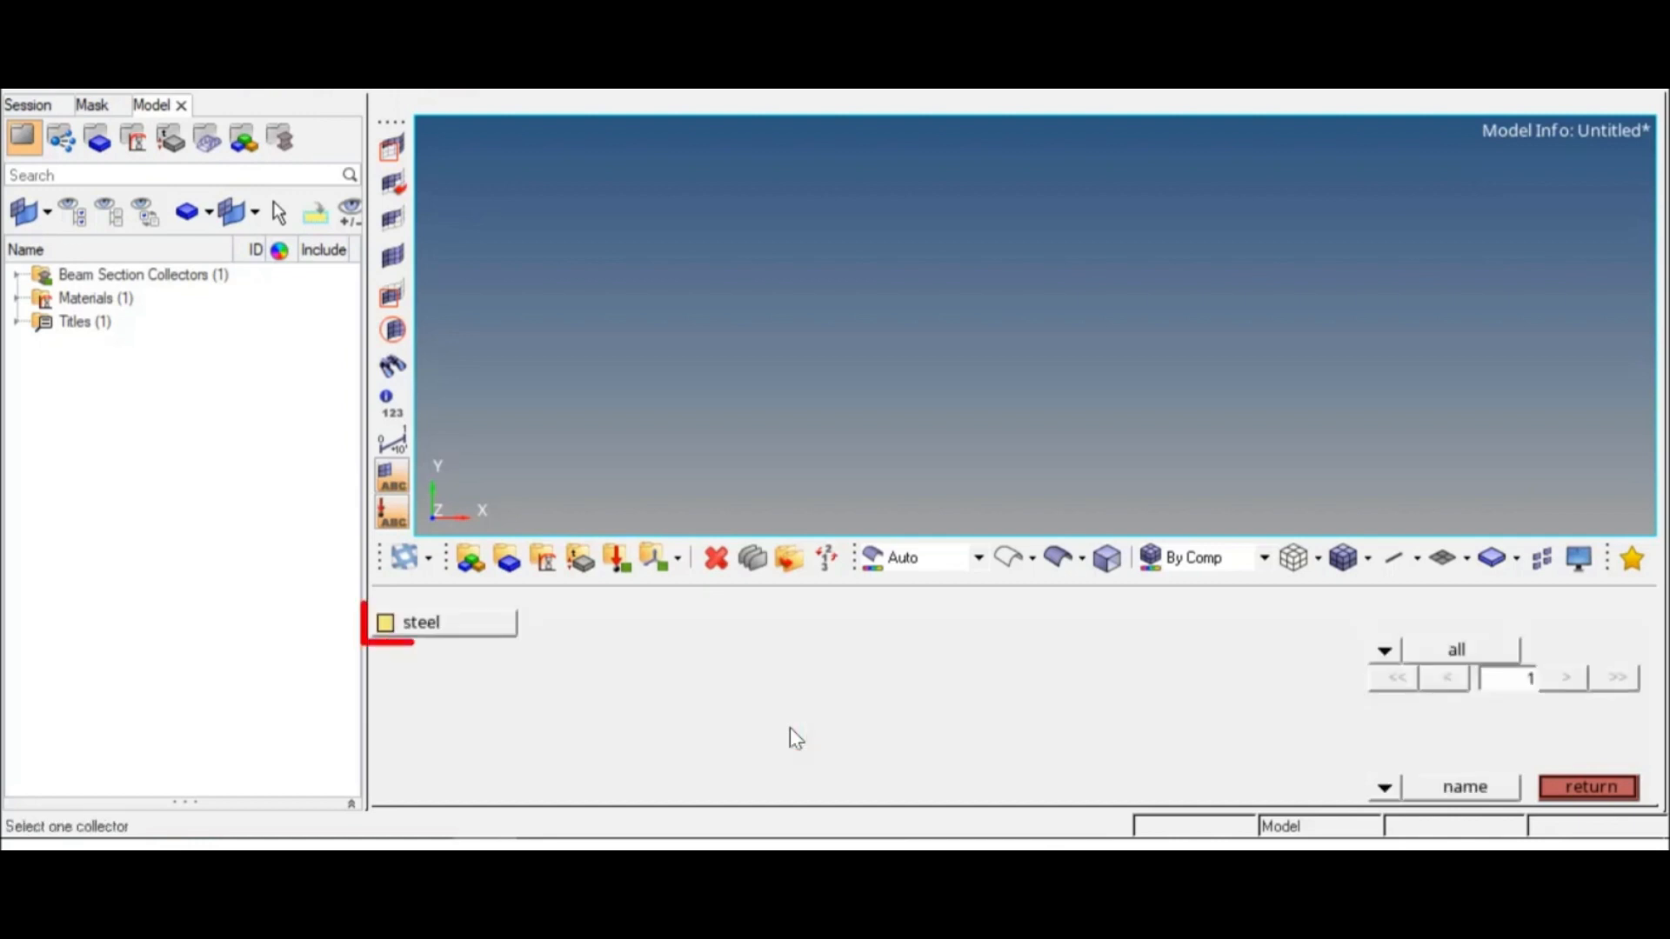
click(496, 627)
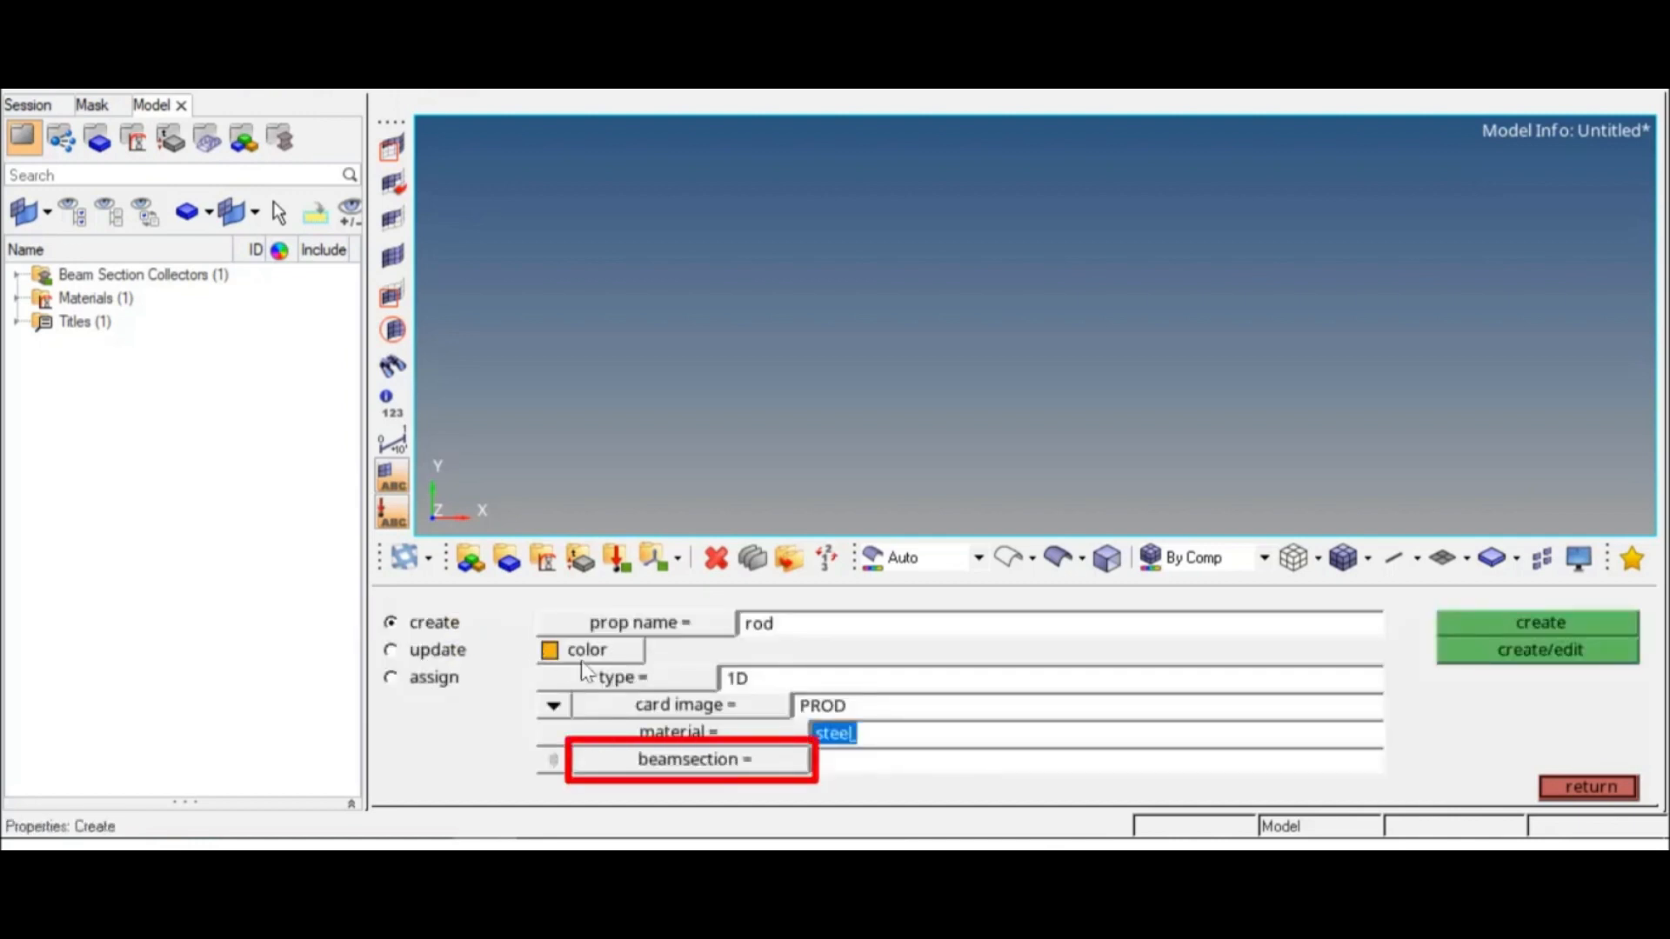
click(775, 765)
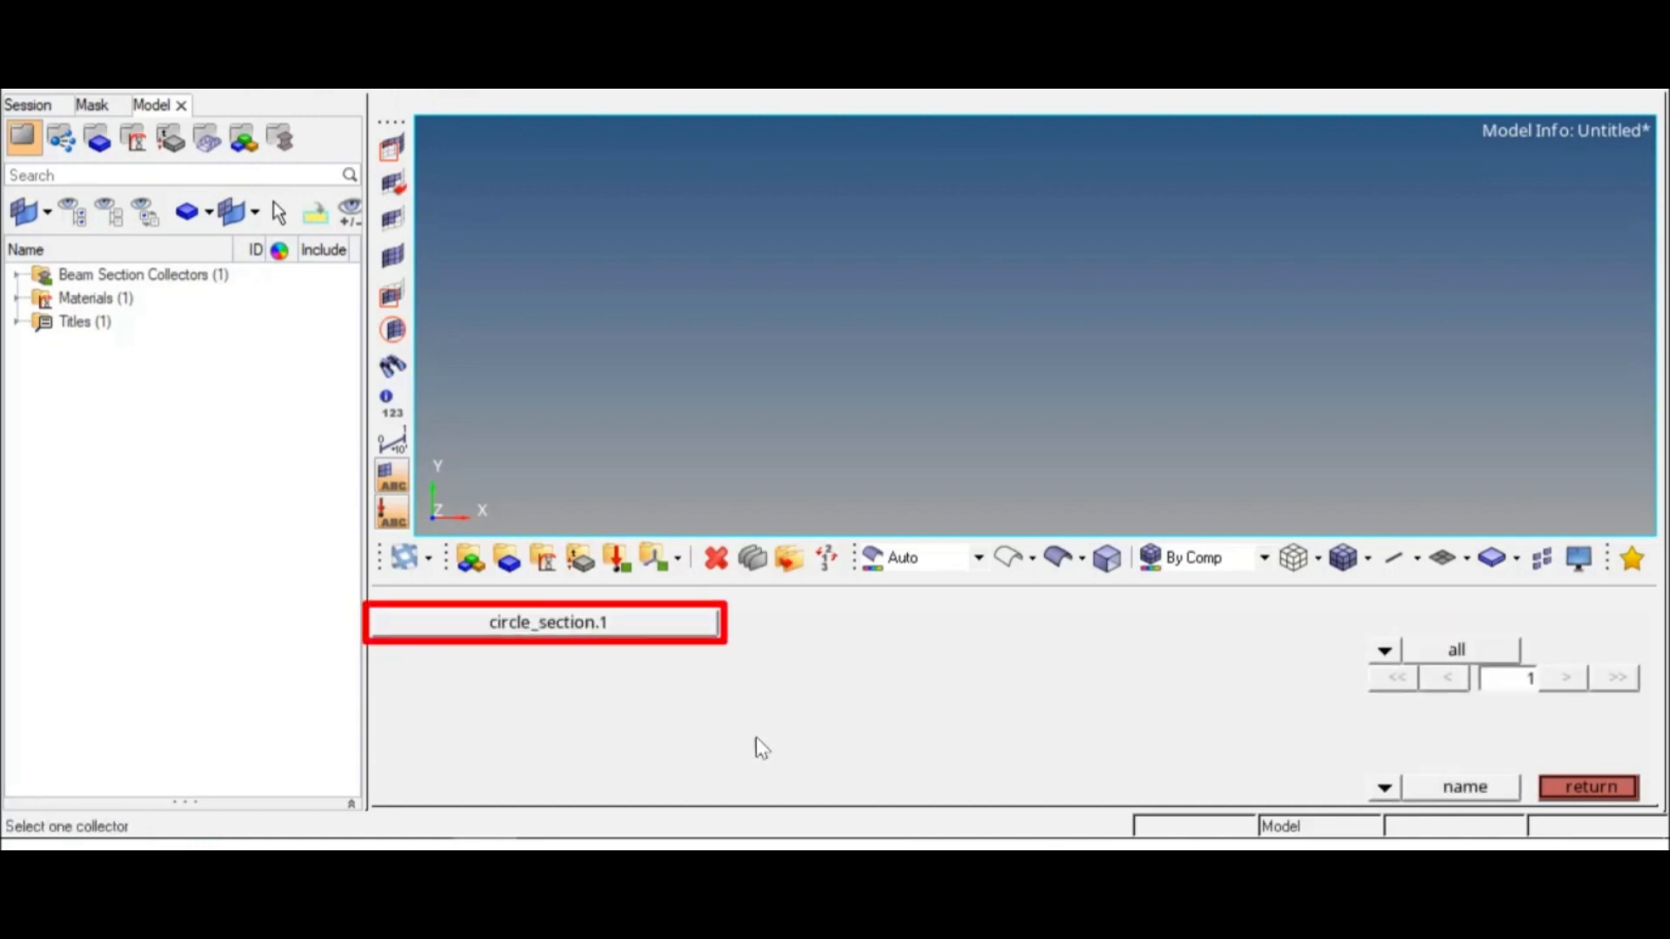
click(692, 630)
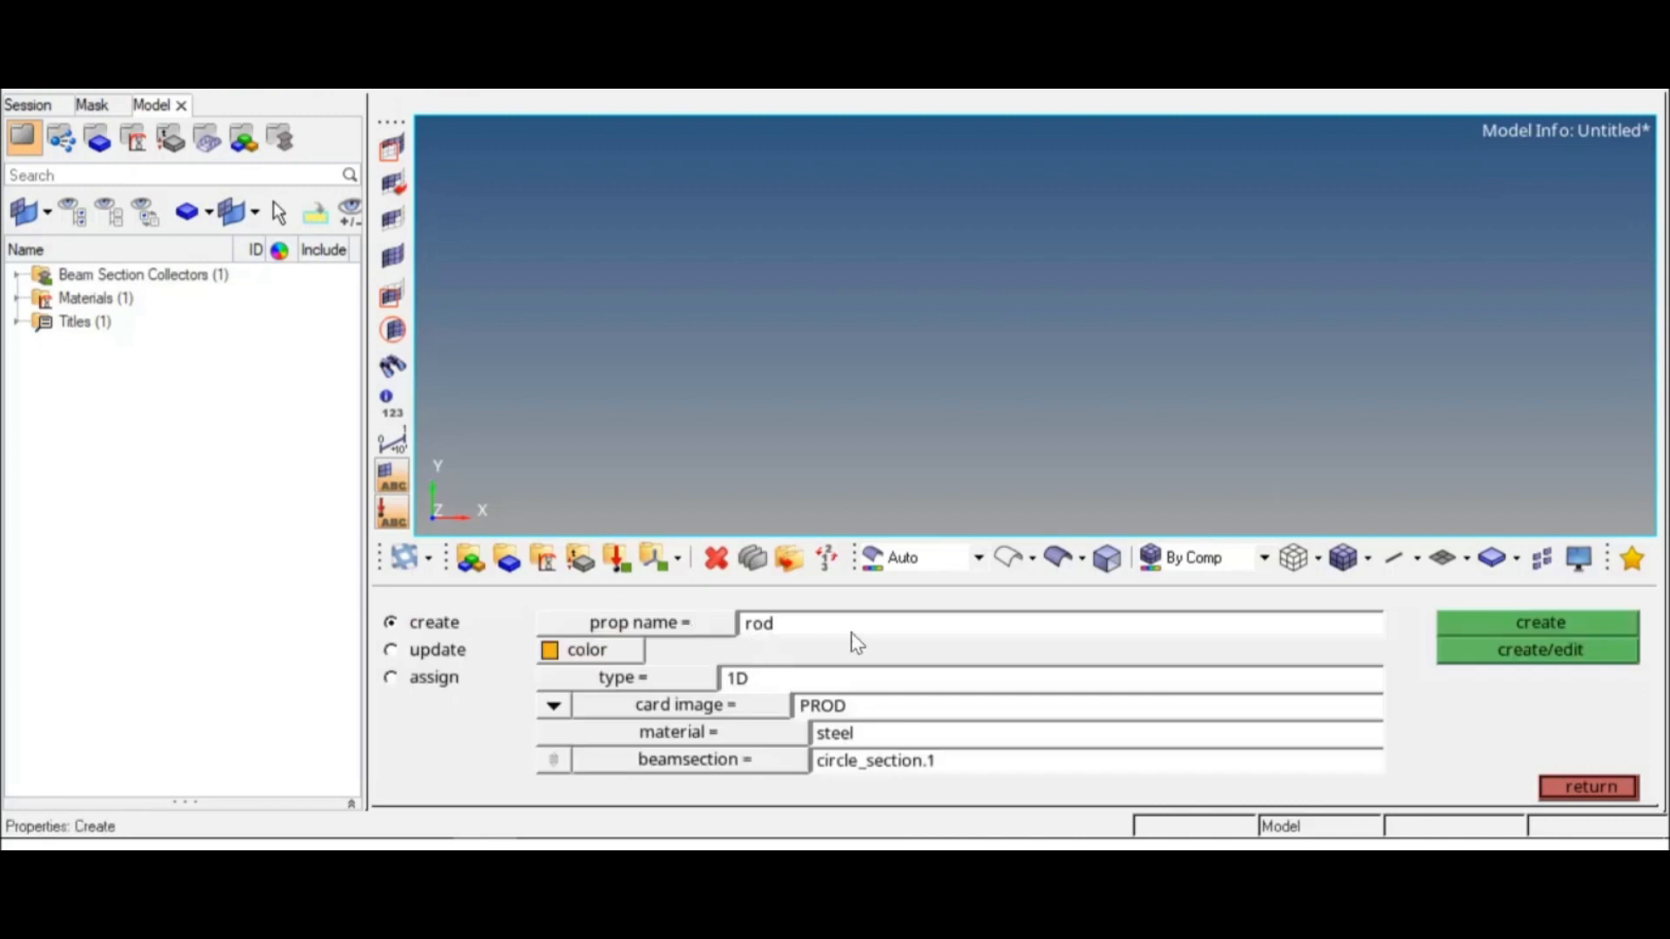
click(1520, 620)
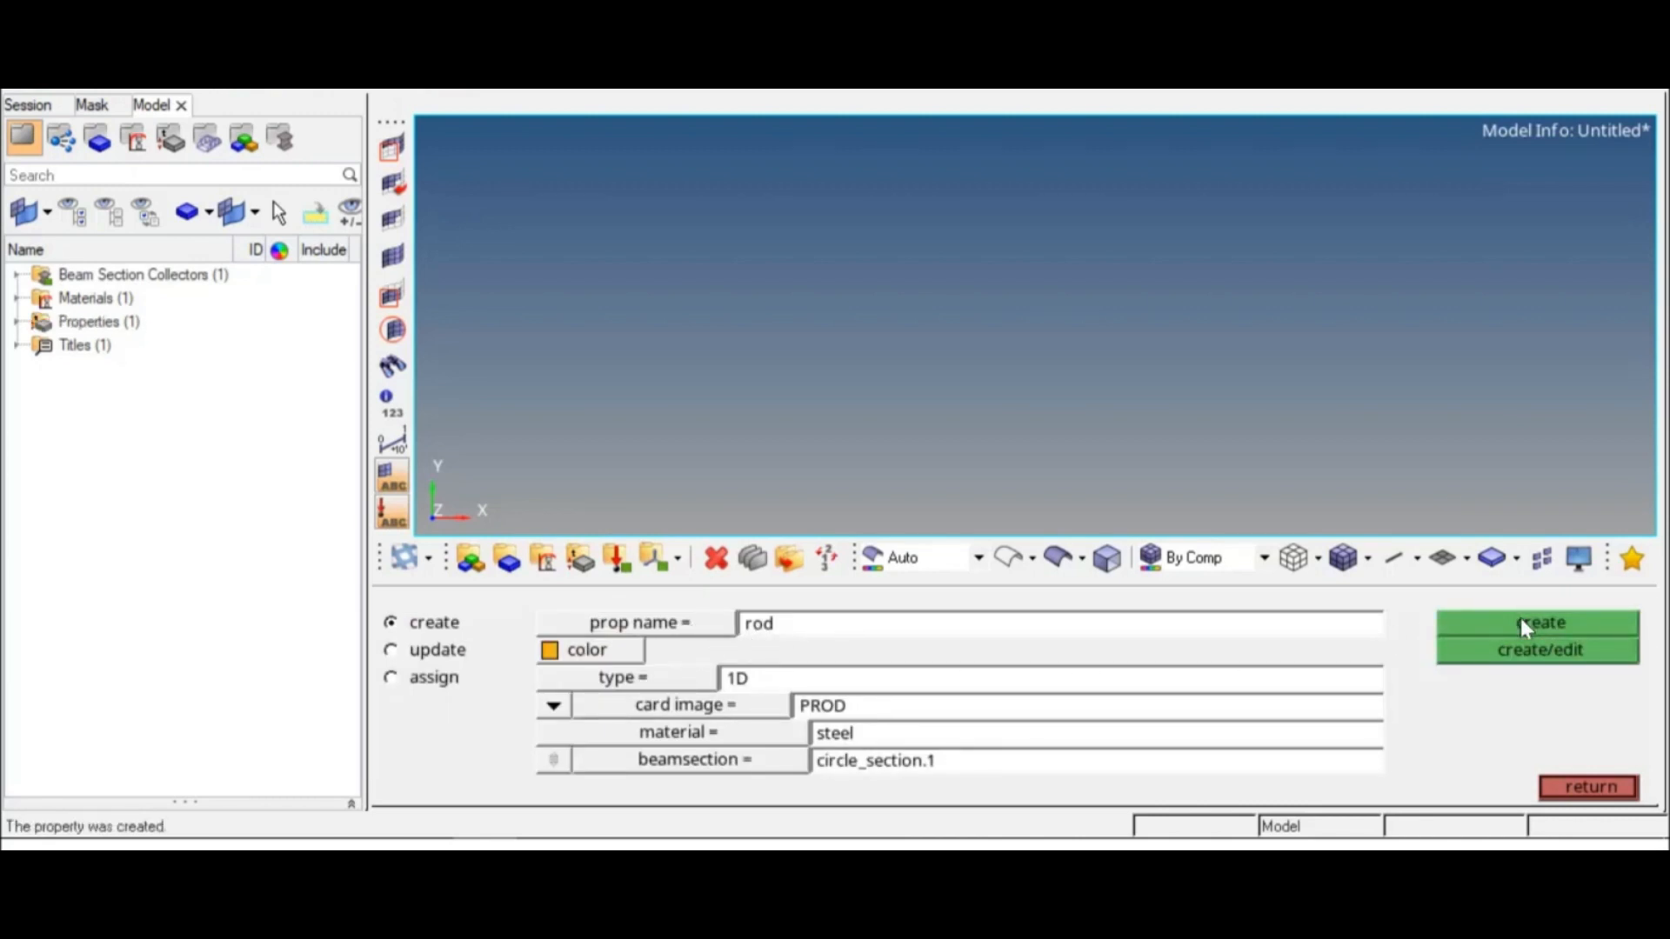
click(1589, 788)
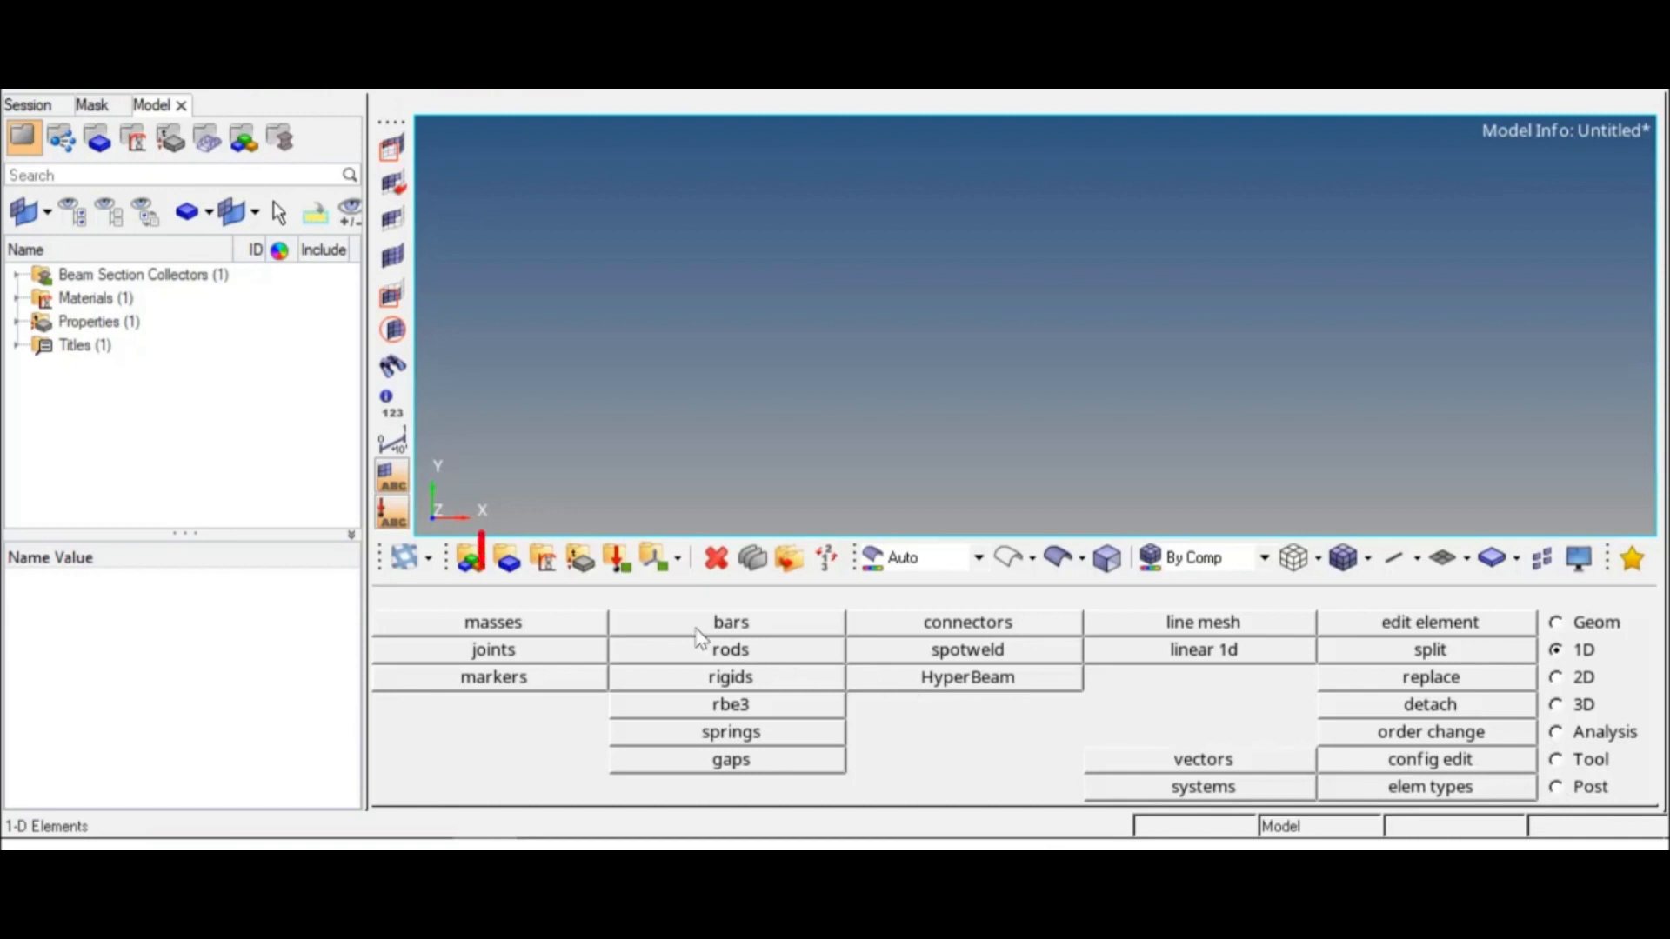
Step: Create a green component named rod and assign the rod property to it
click(511, 563)
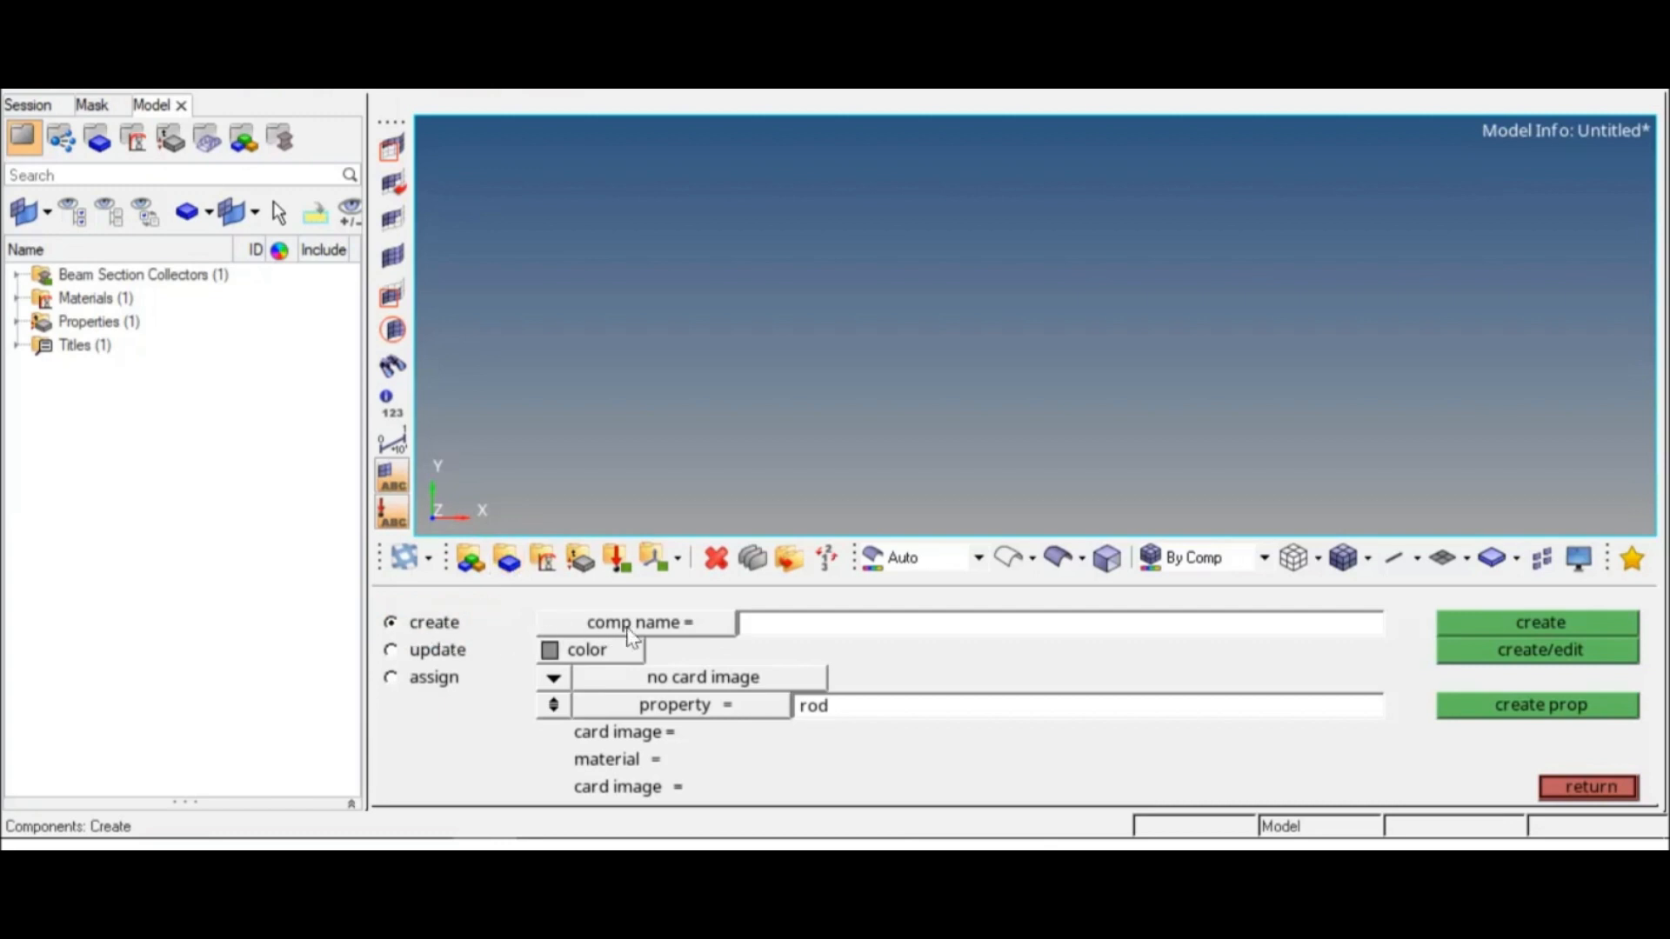
click(744, 622)
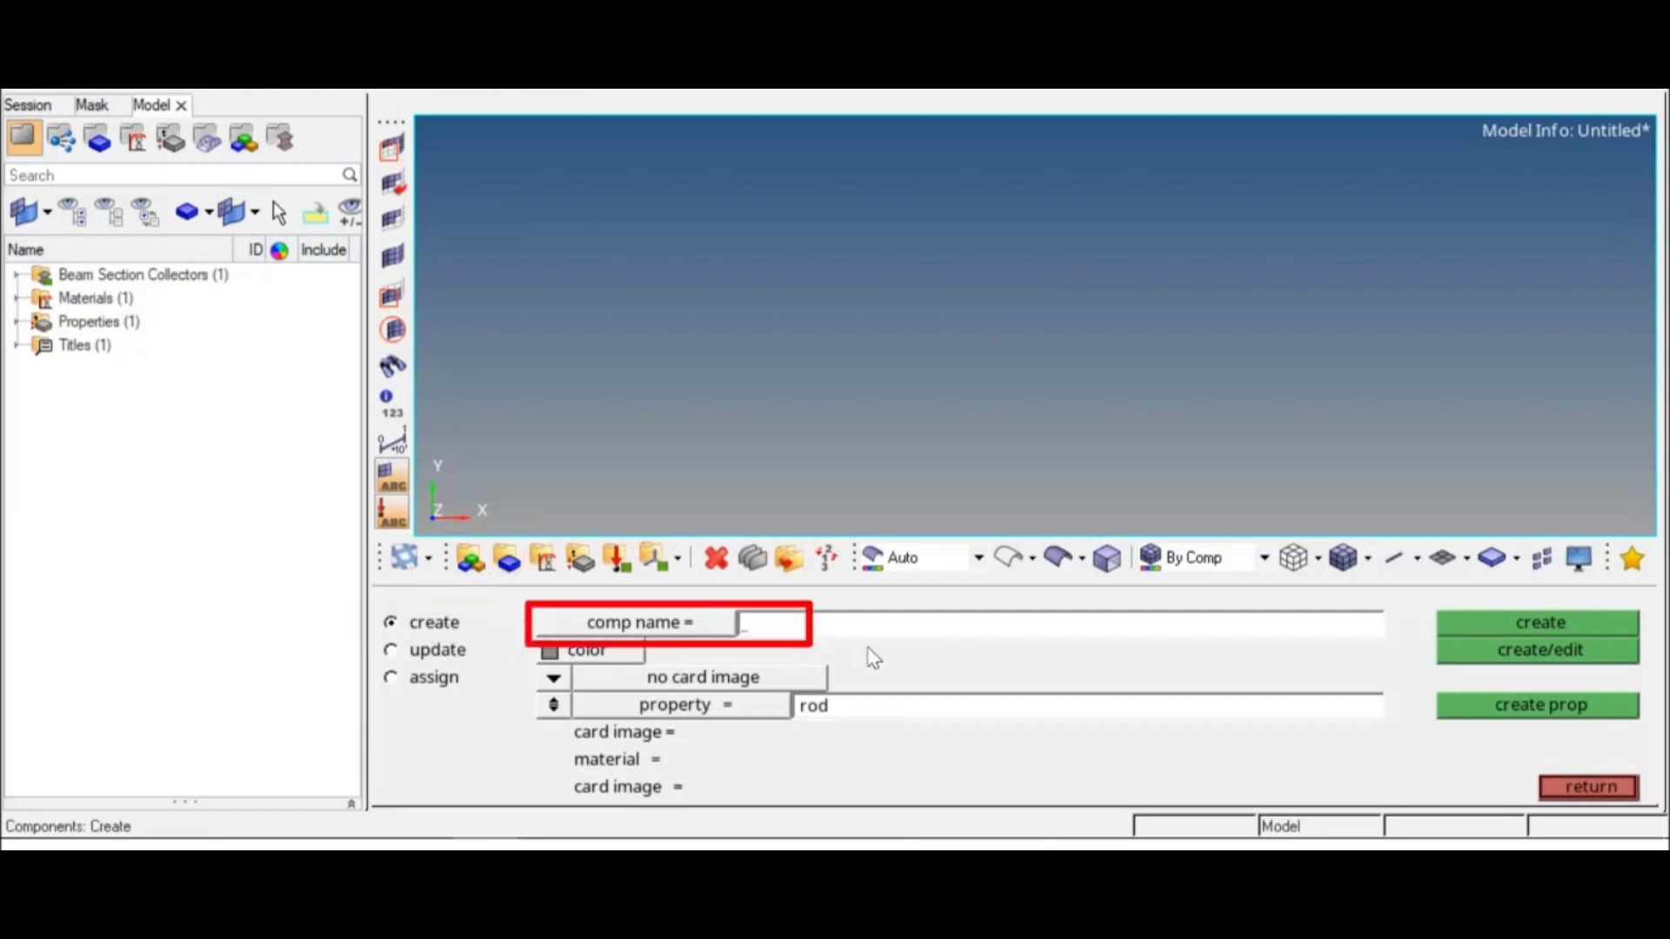
key(Return)
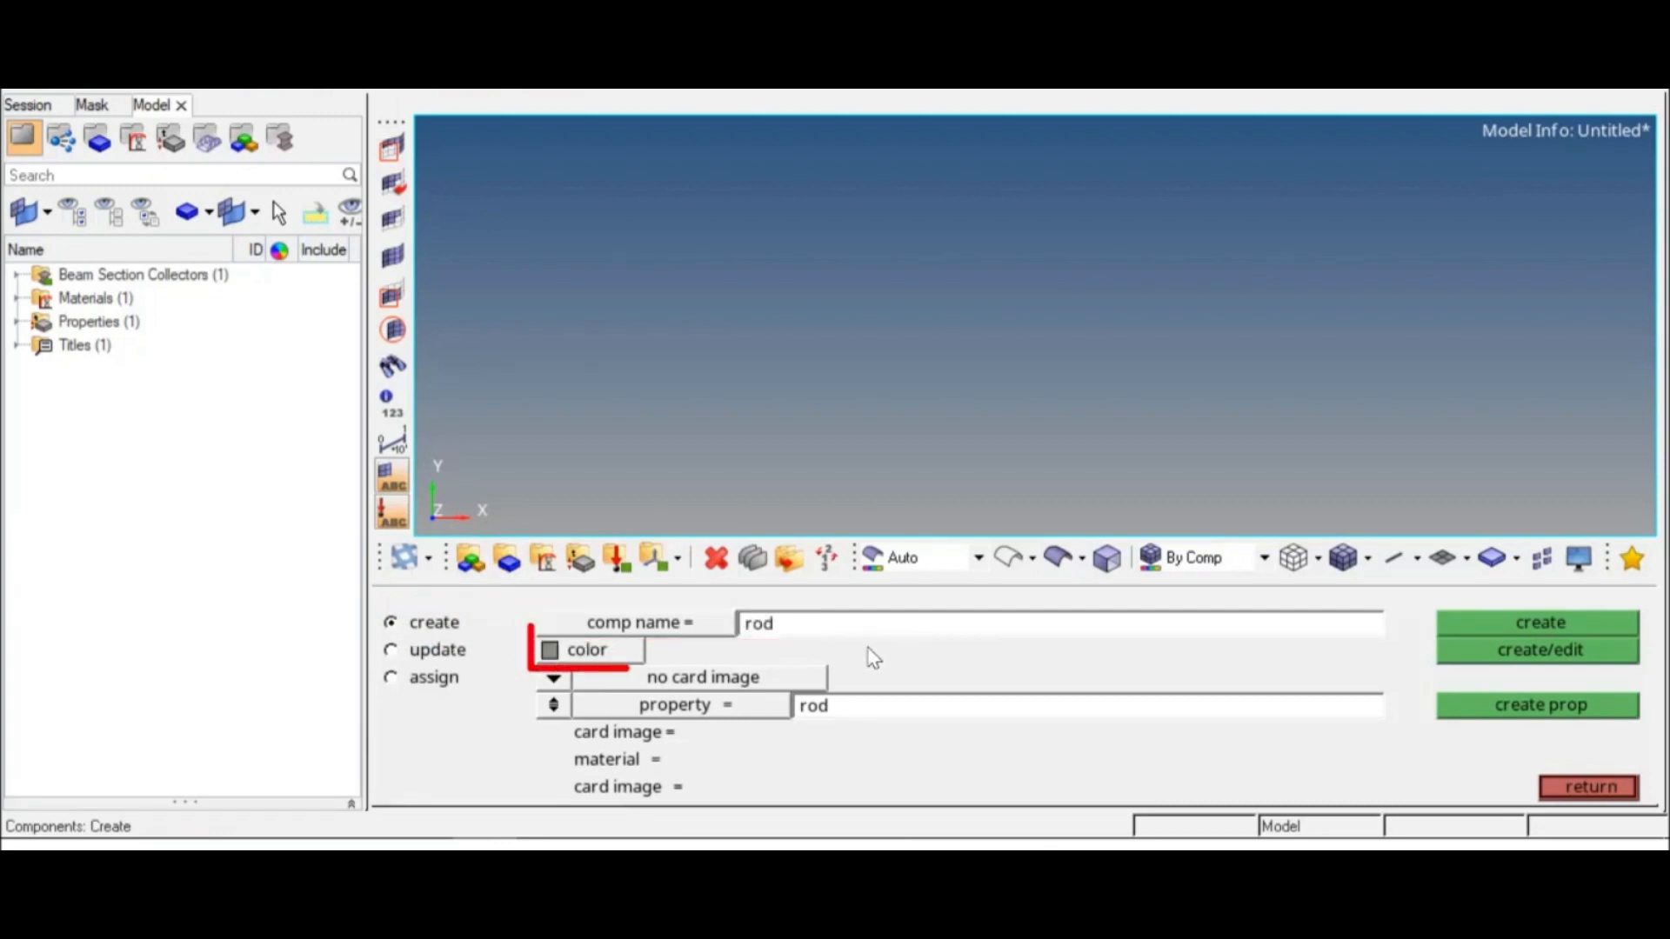
click(642, 661)
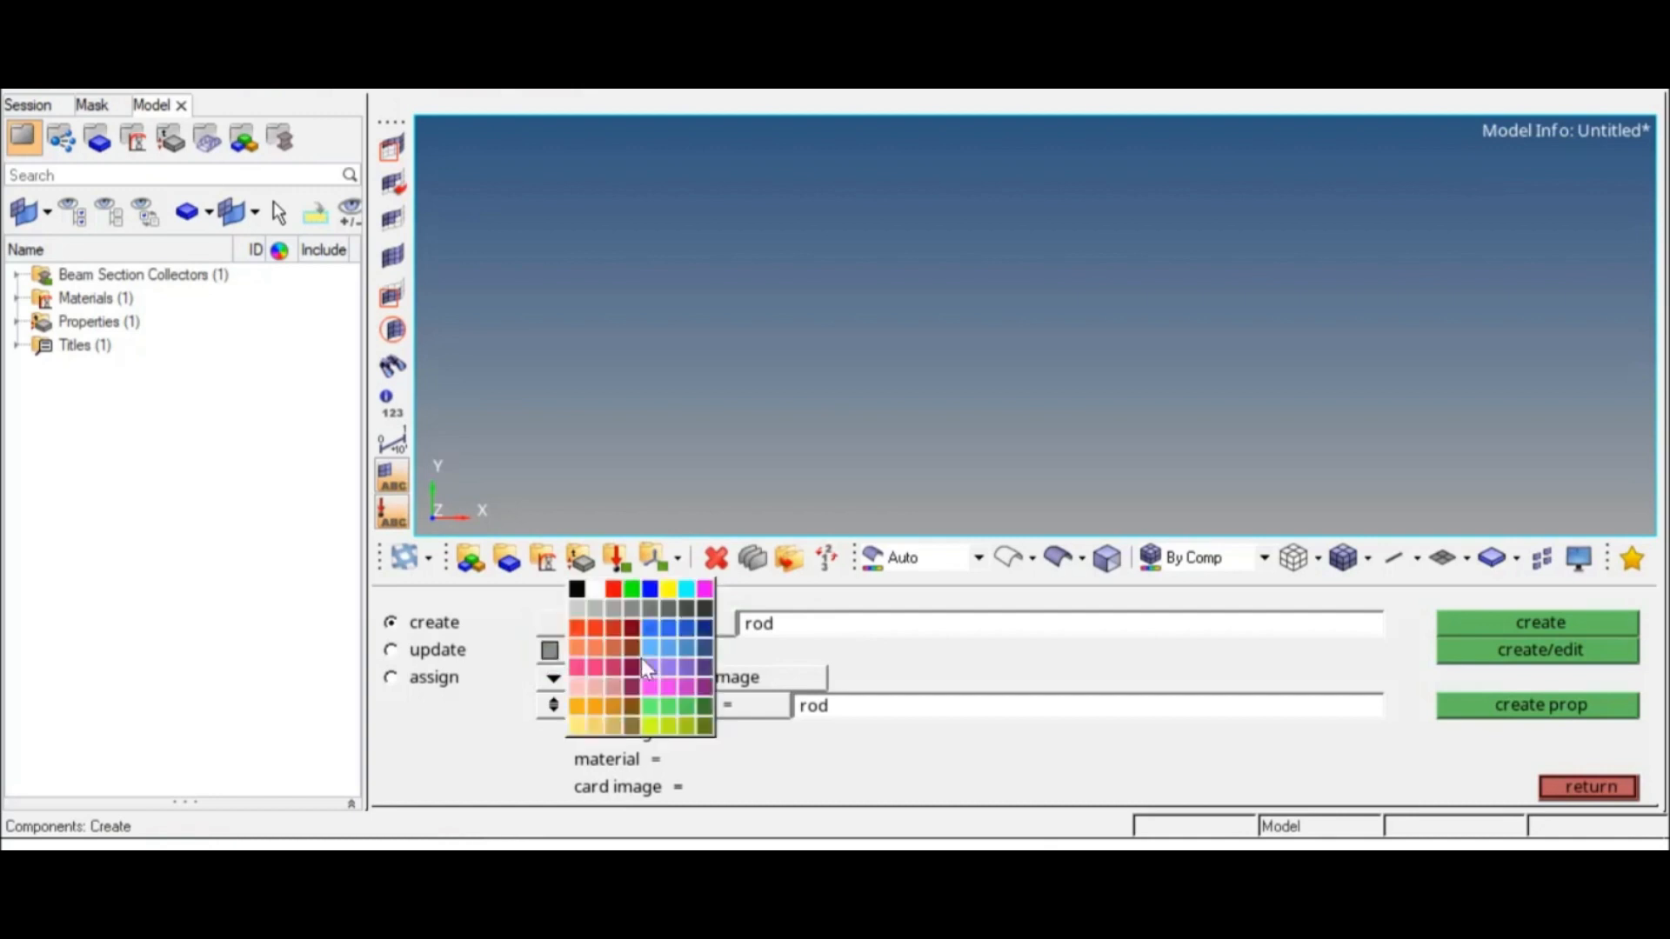
click(633, 591)
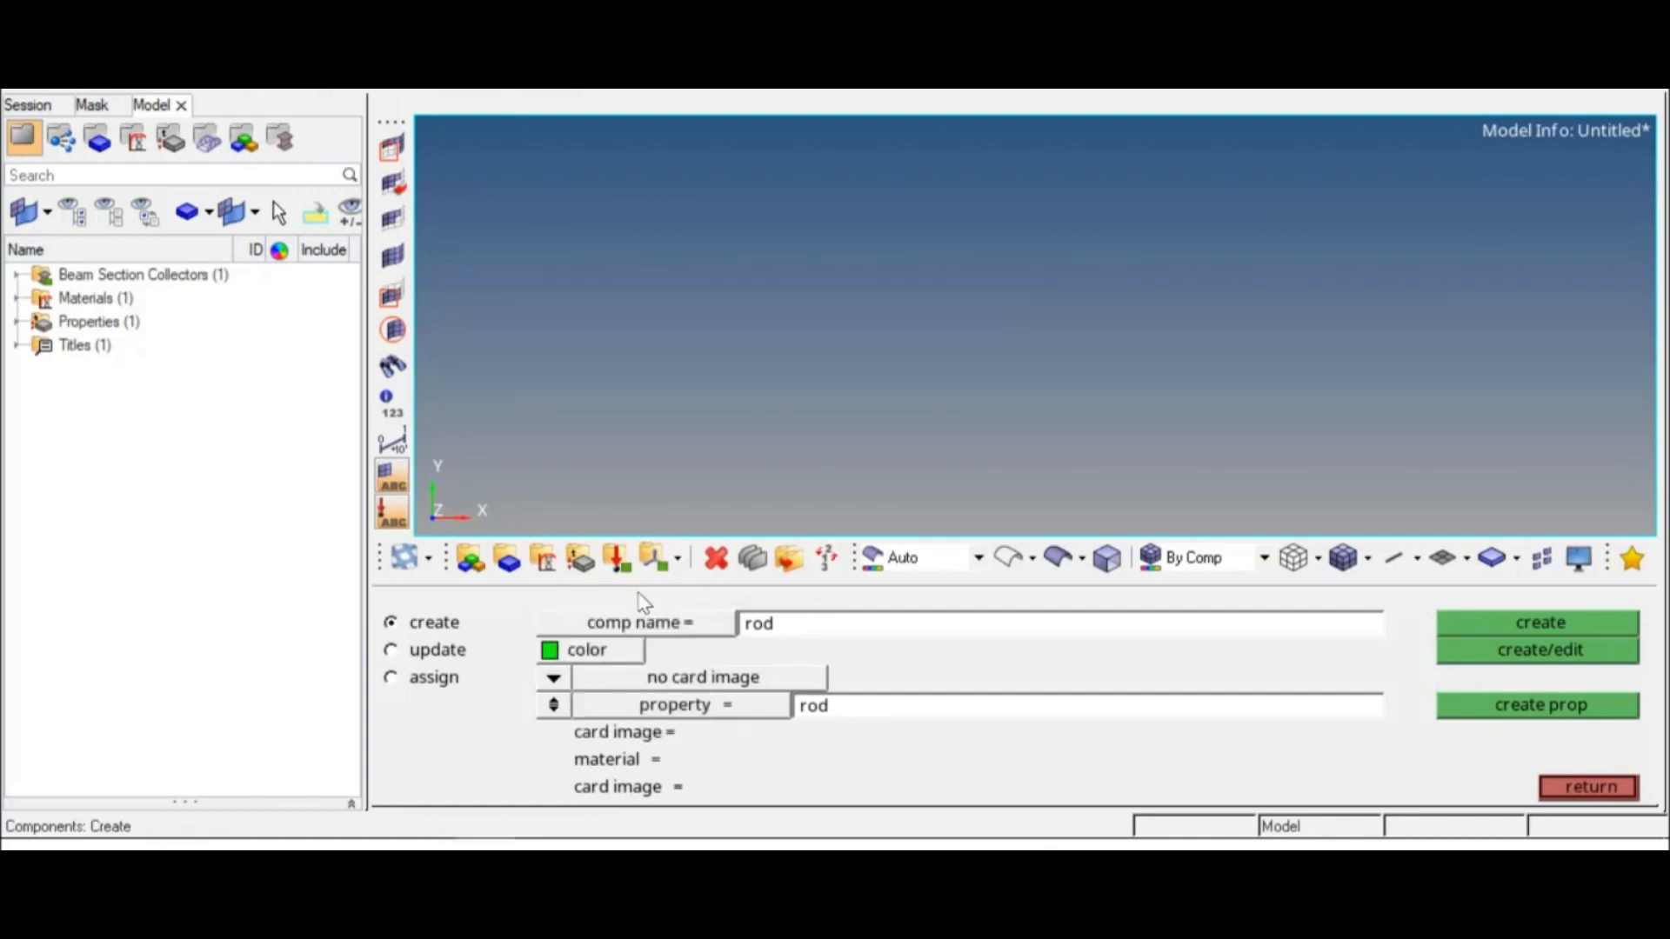
click(646, 706)
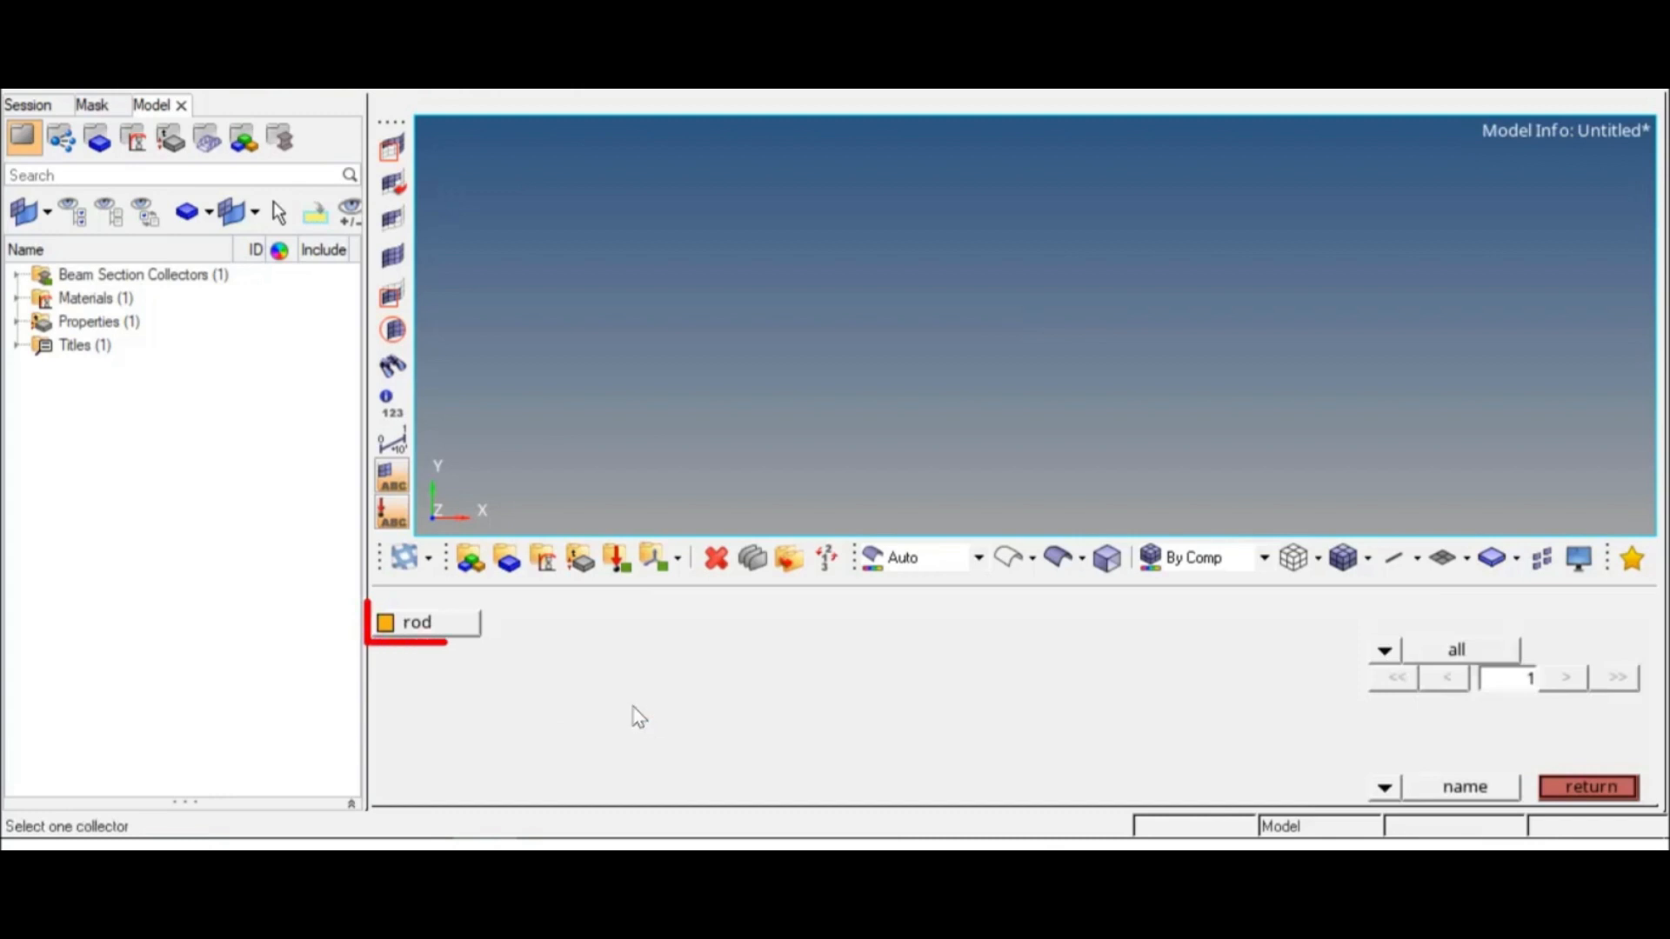
click(465, 634)
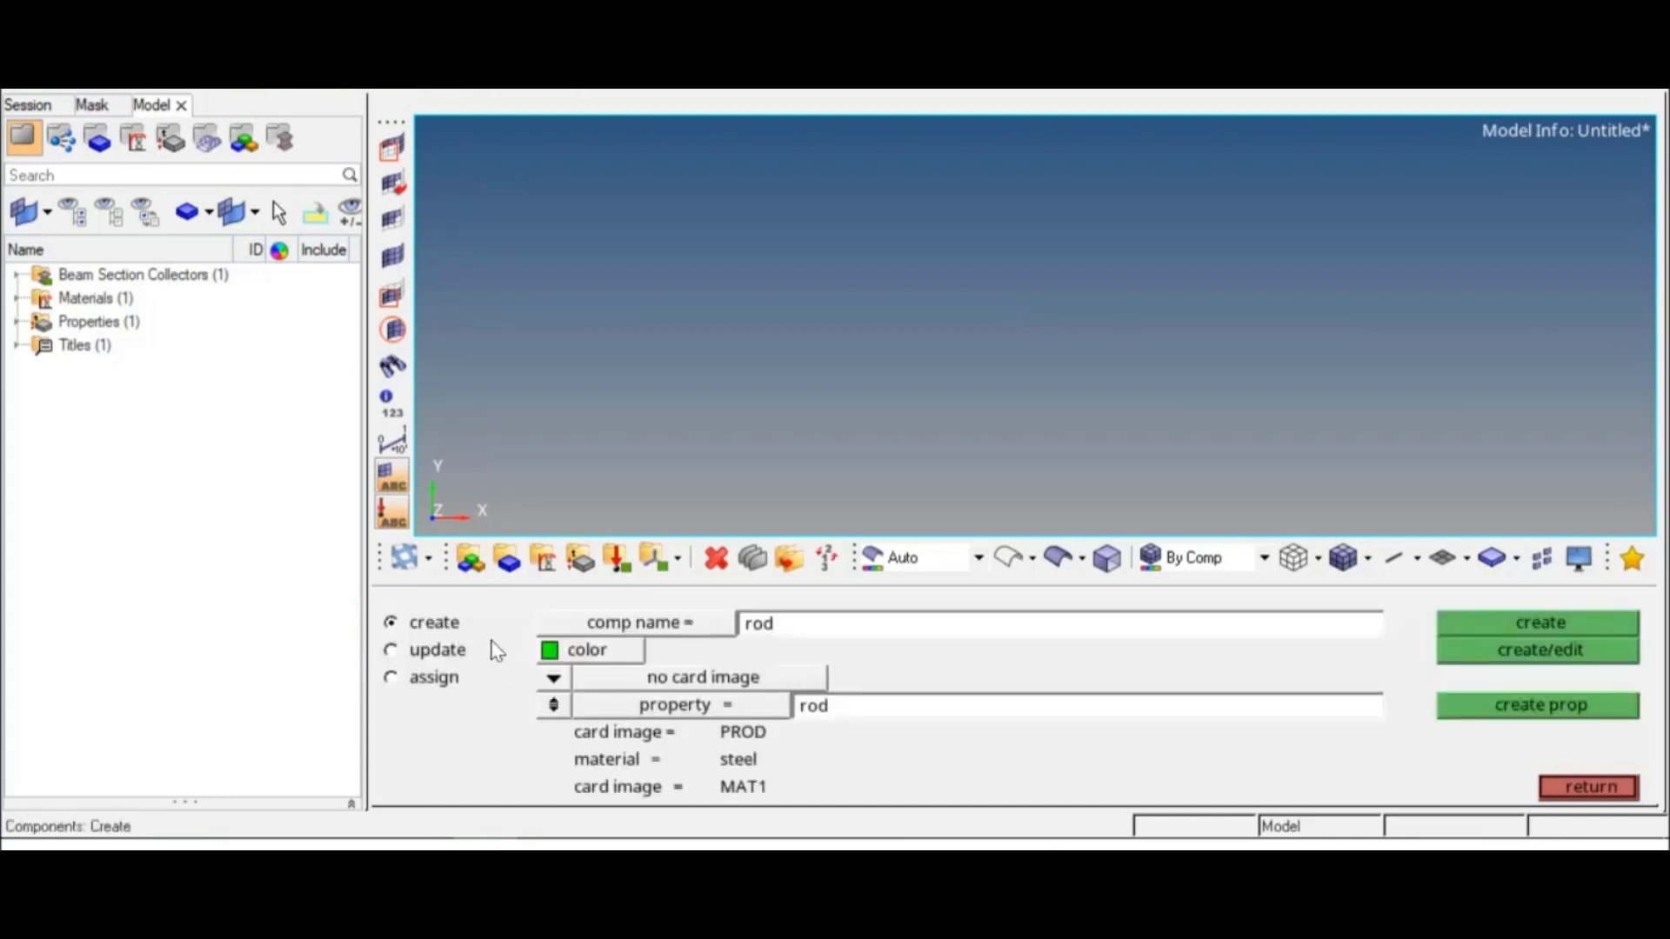
click(1483, 625)
click(1594, 788)
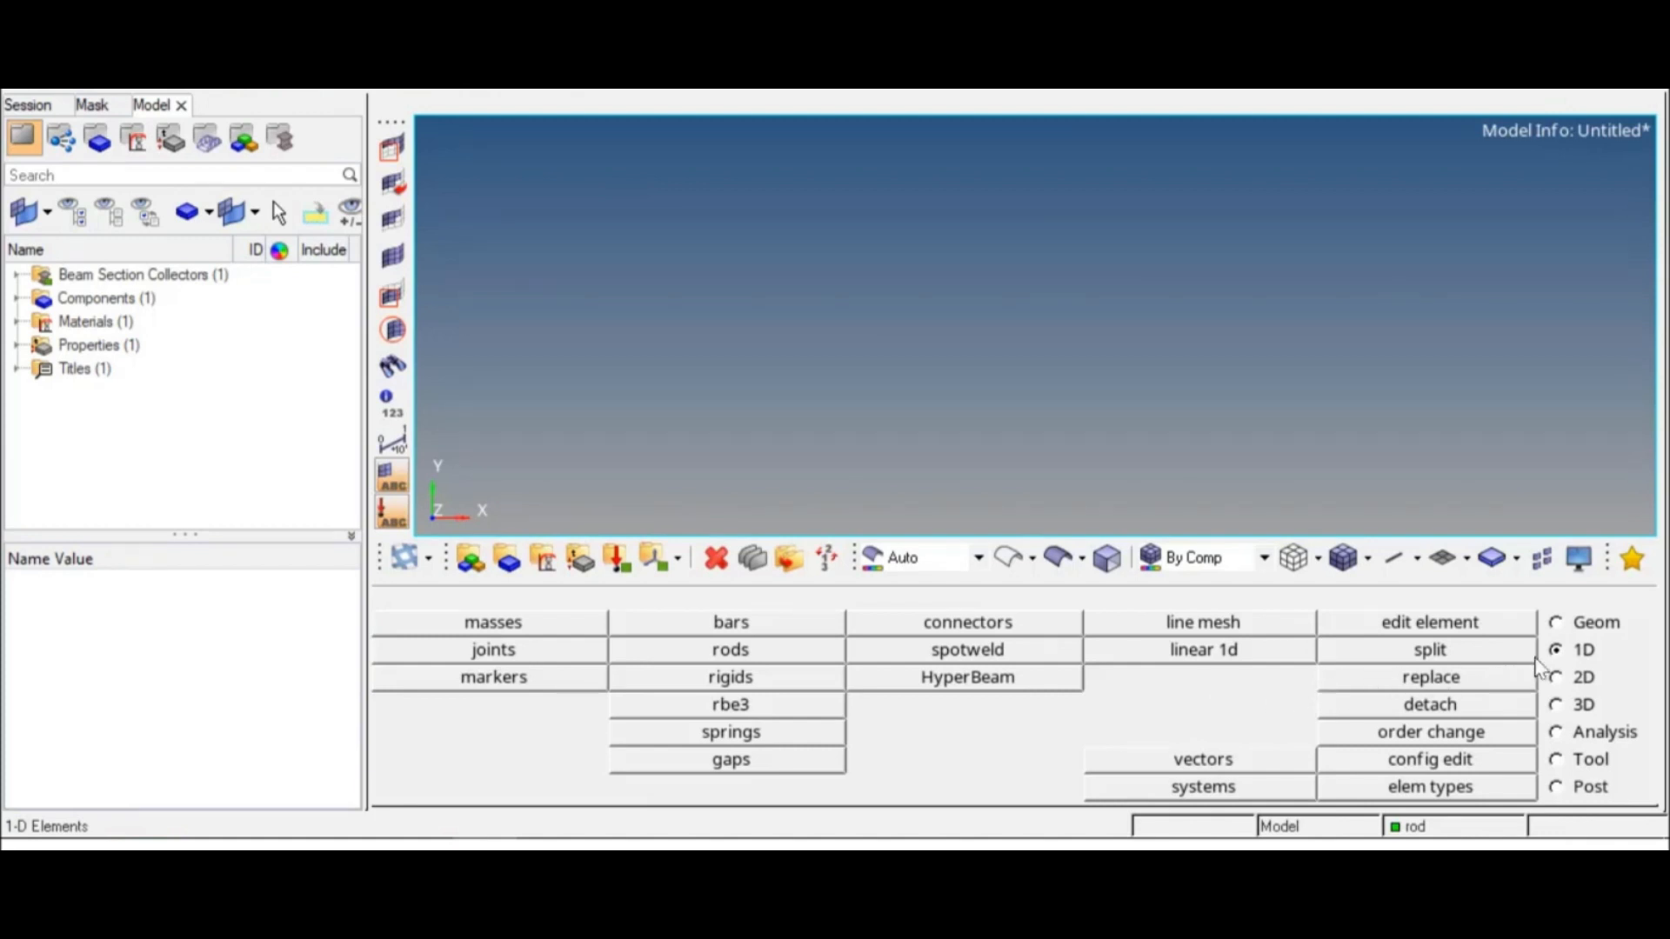
Step: Create a geometry node at the origin with x, y and z coordinates of 0
click(1557, 624)
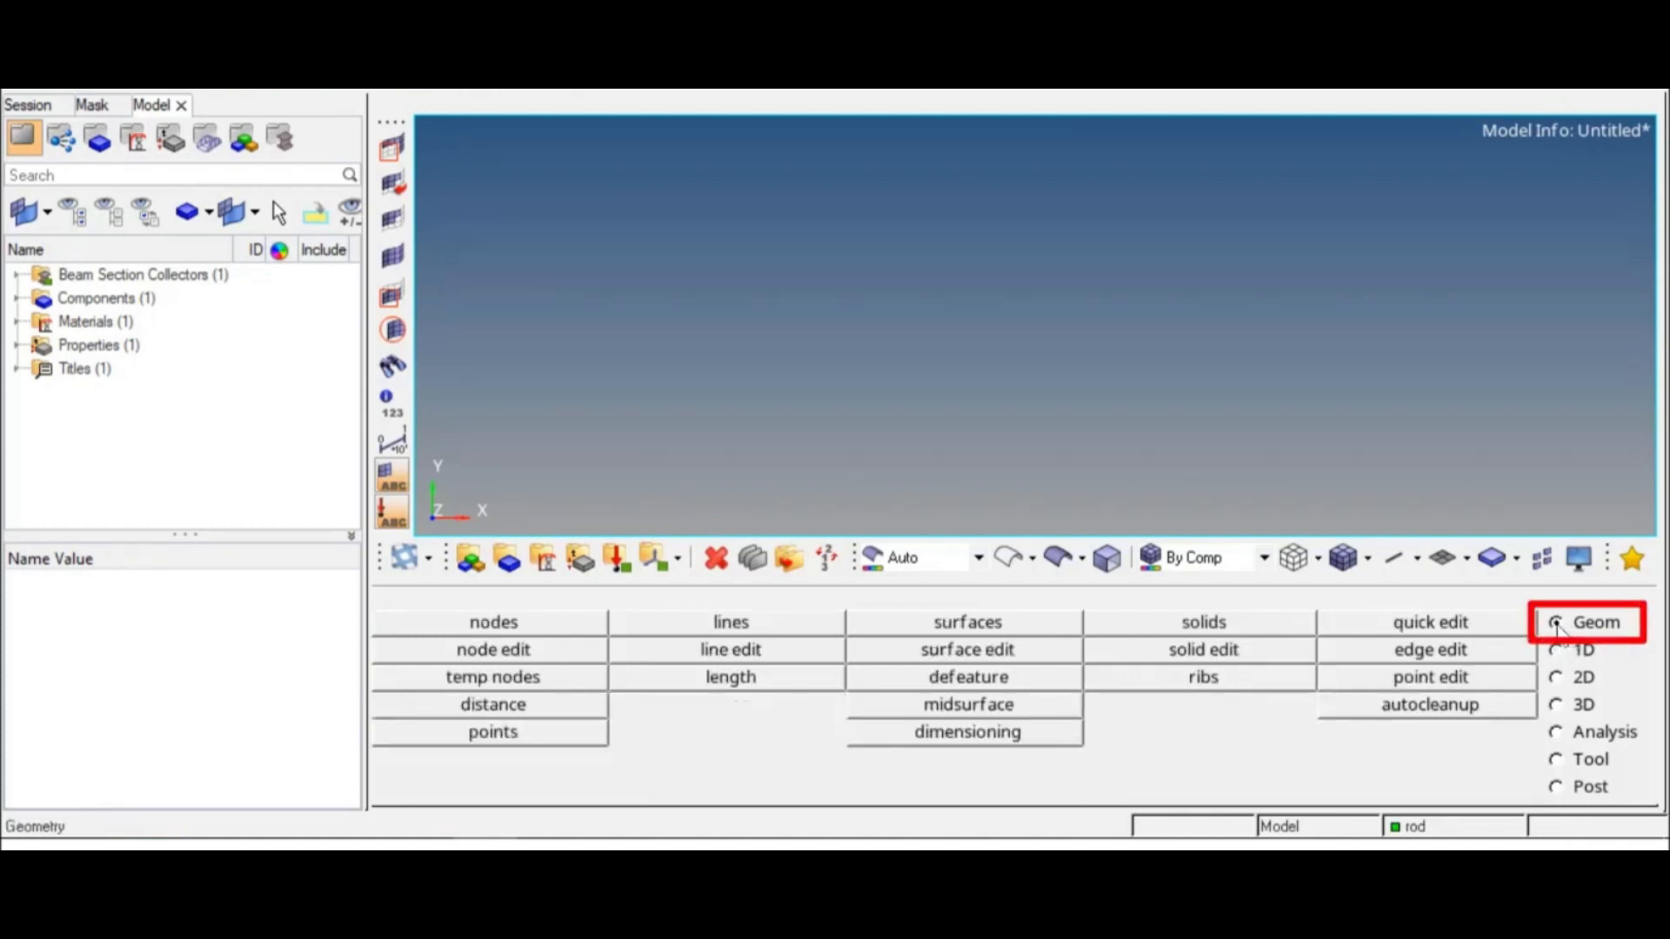
click(552, 628)
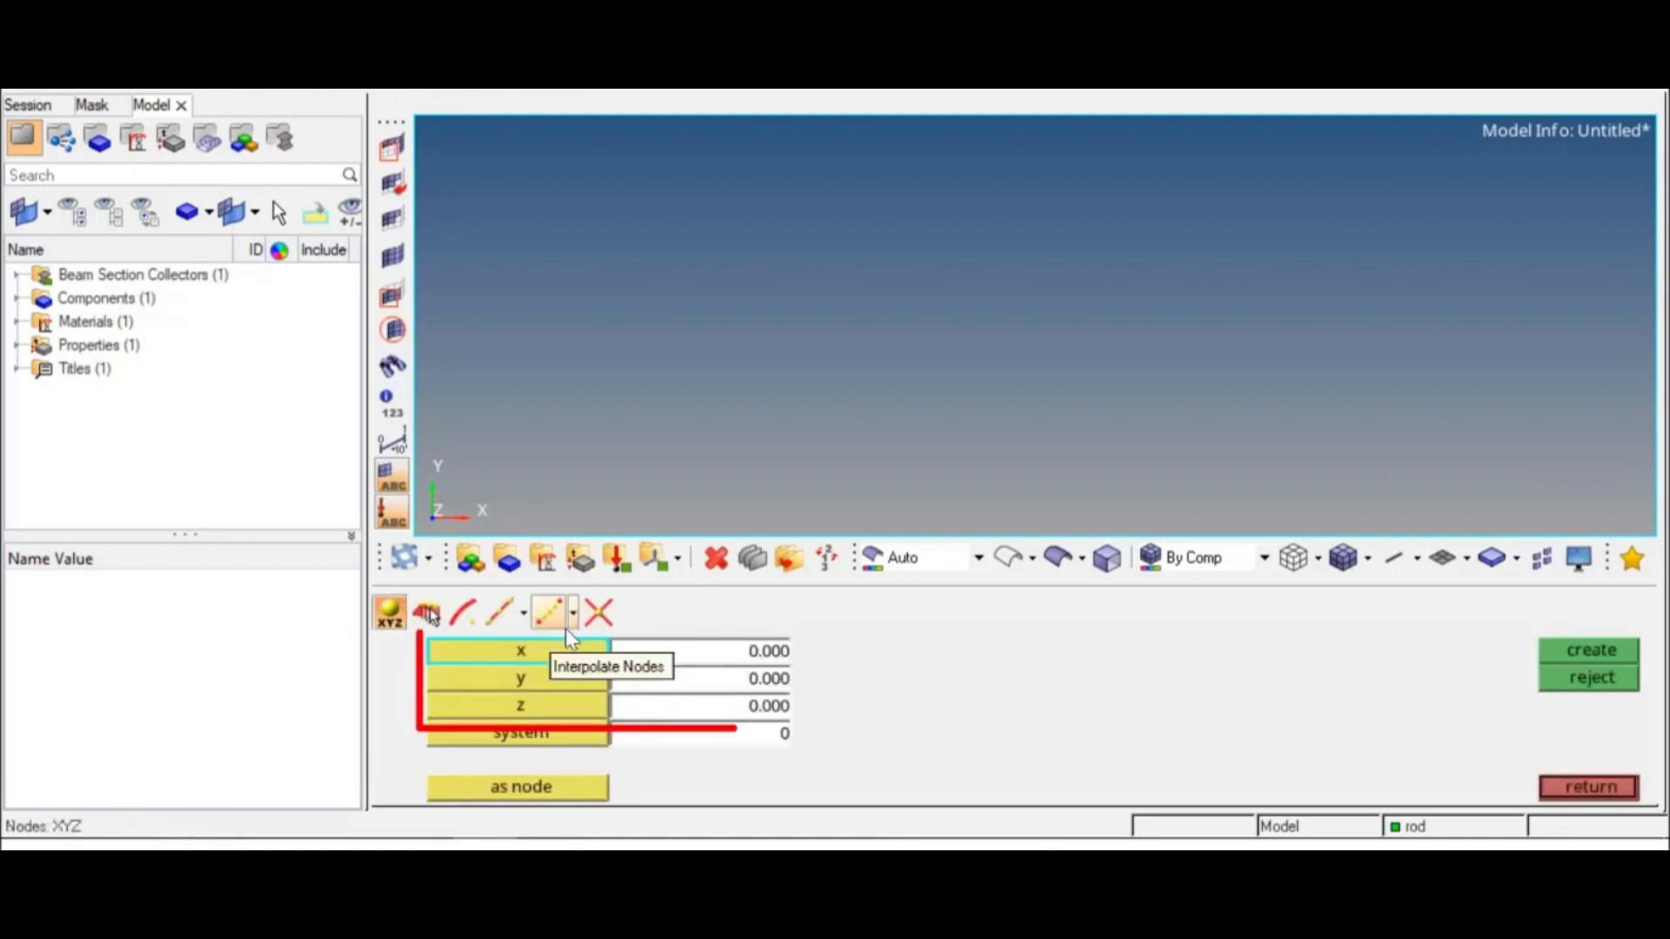
click(783, 654)
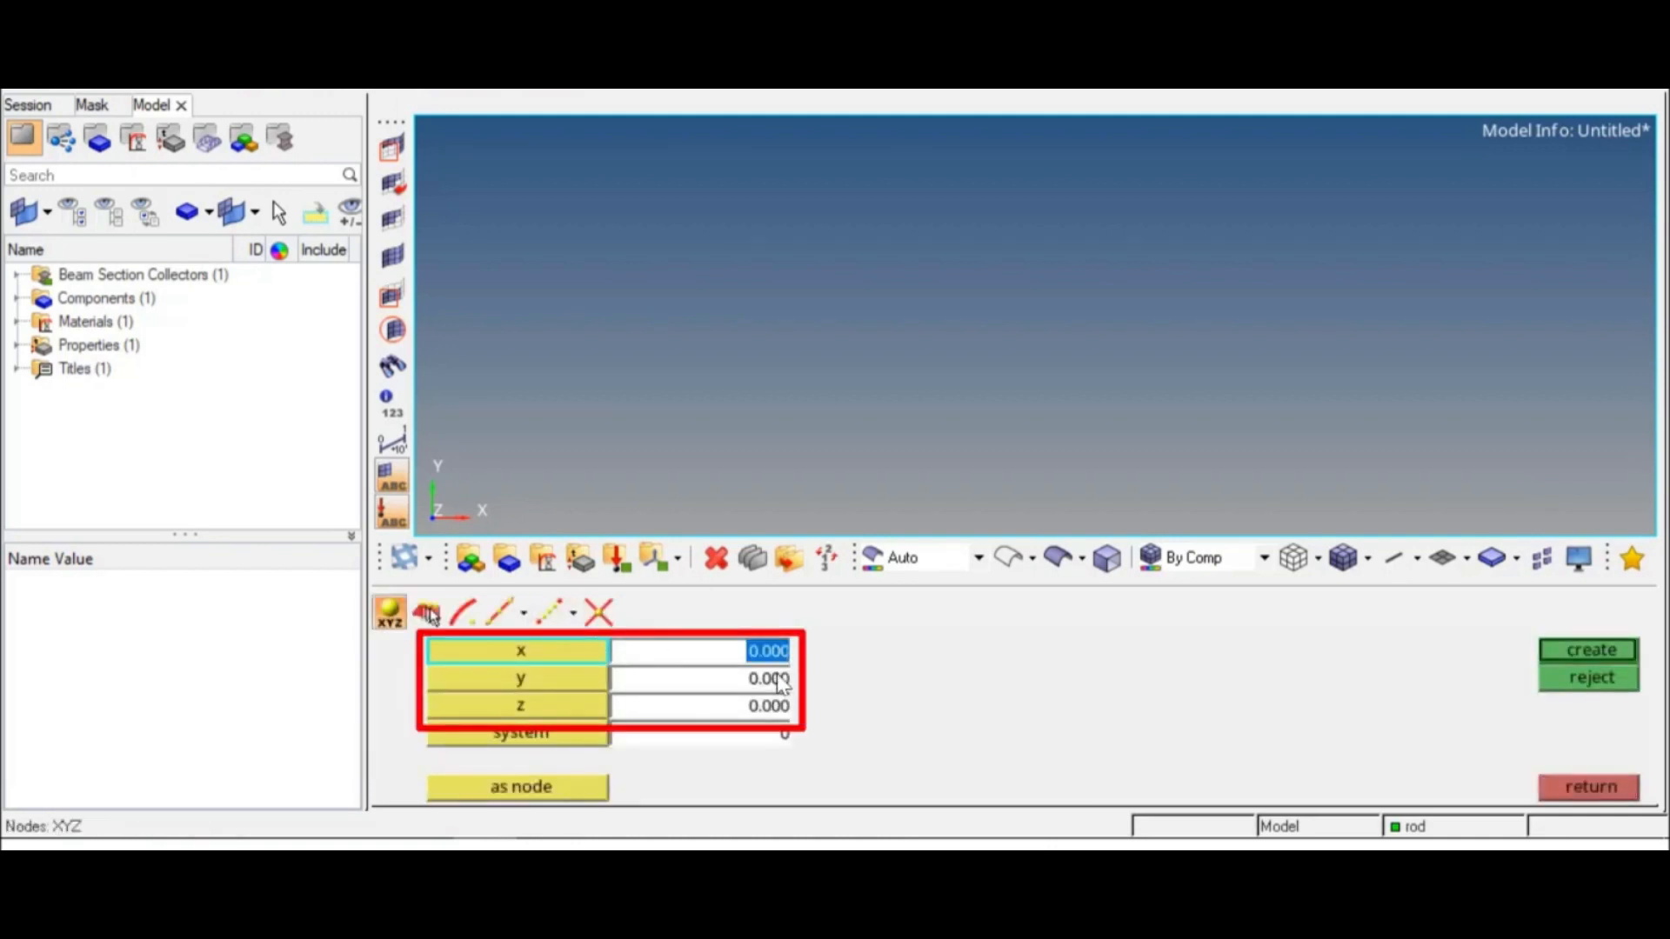
click(779, 679)
click(777, 706)
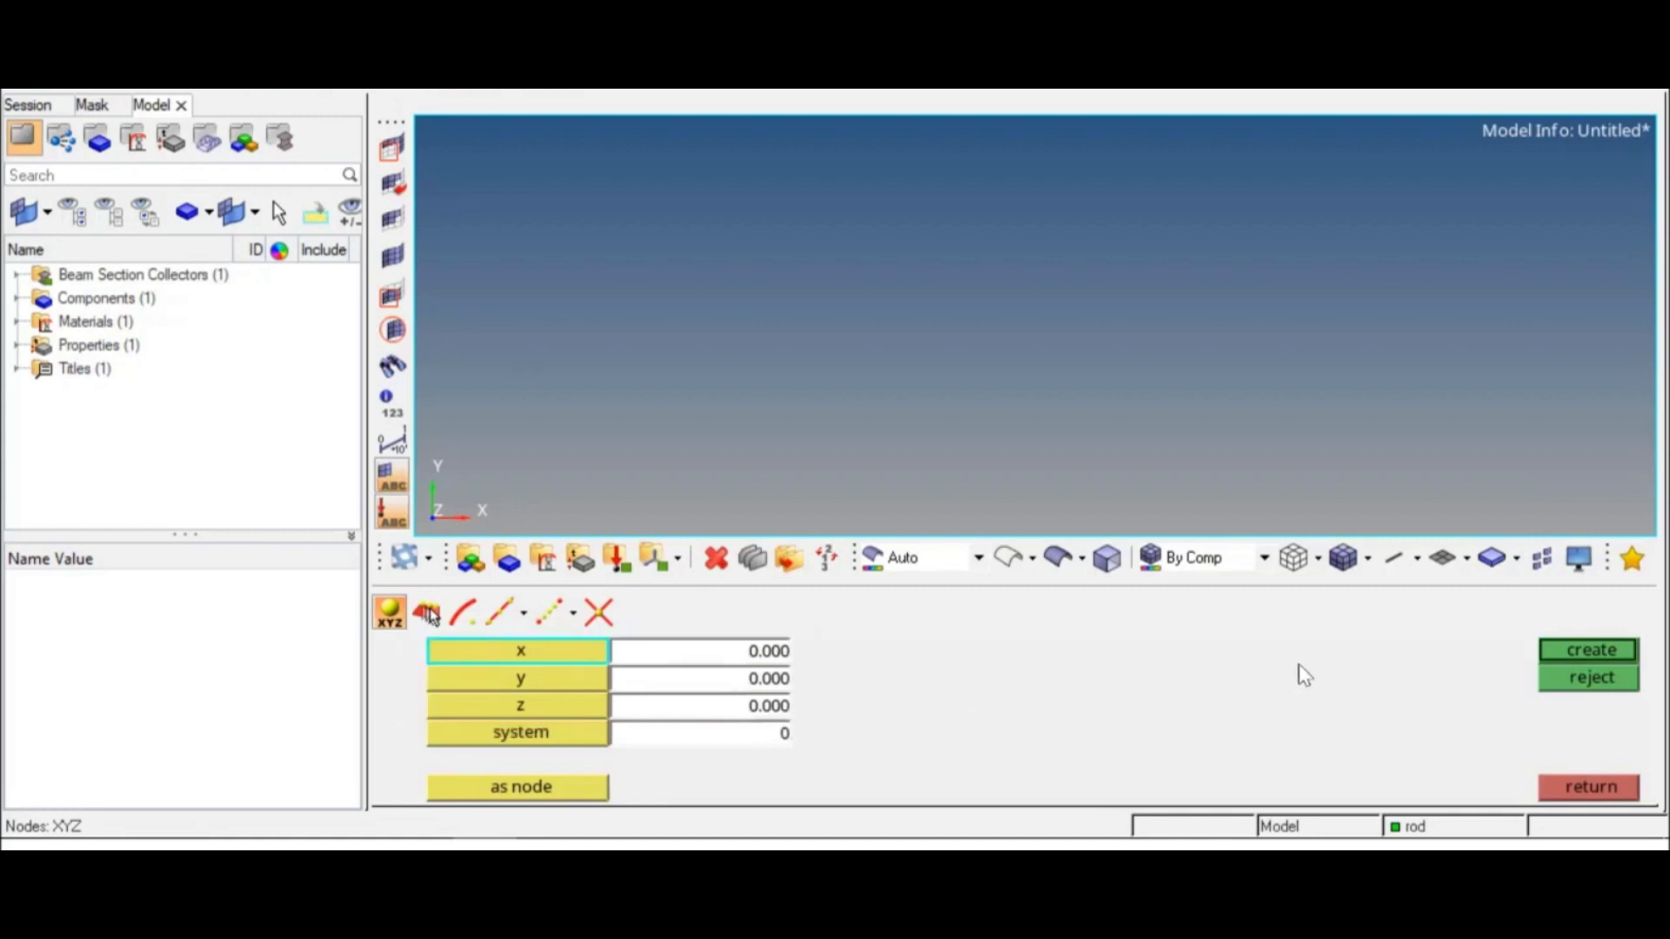
click(1582, 654)
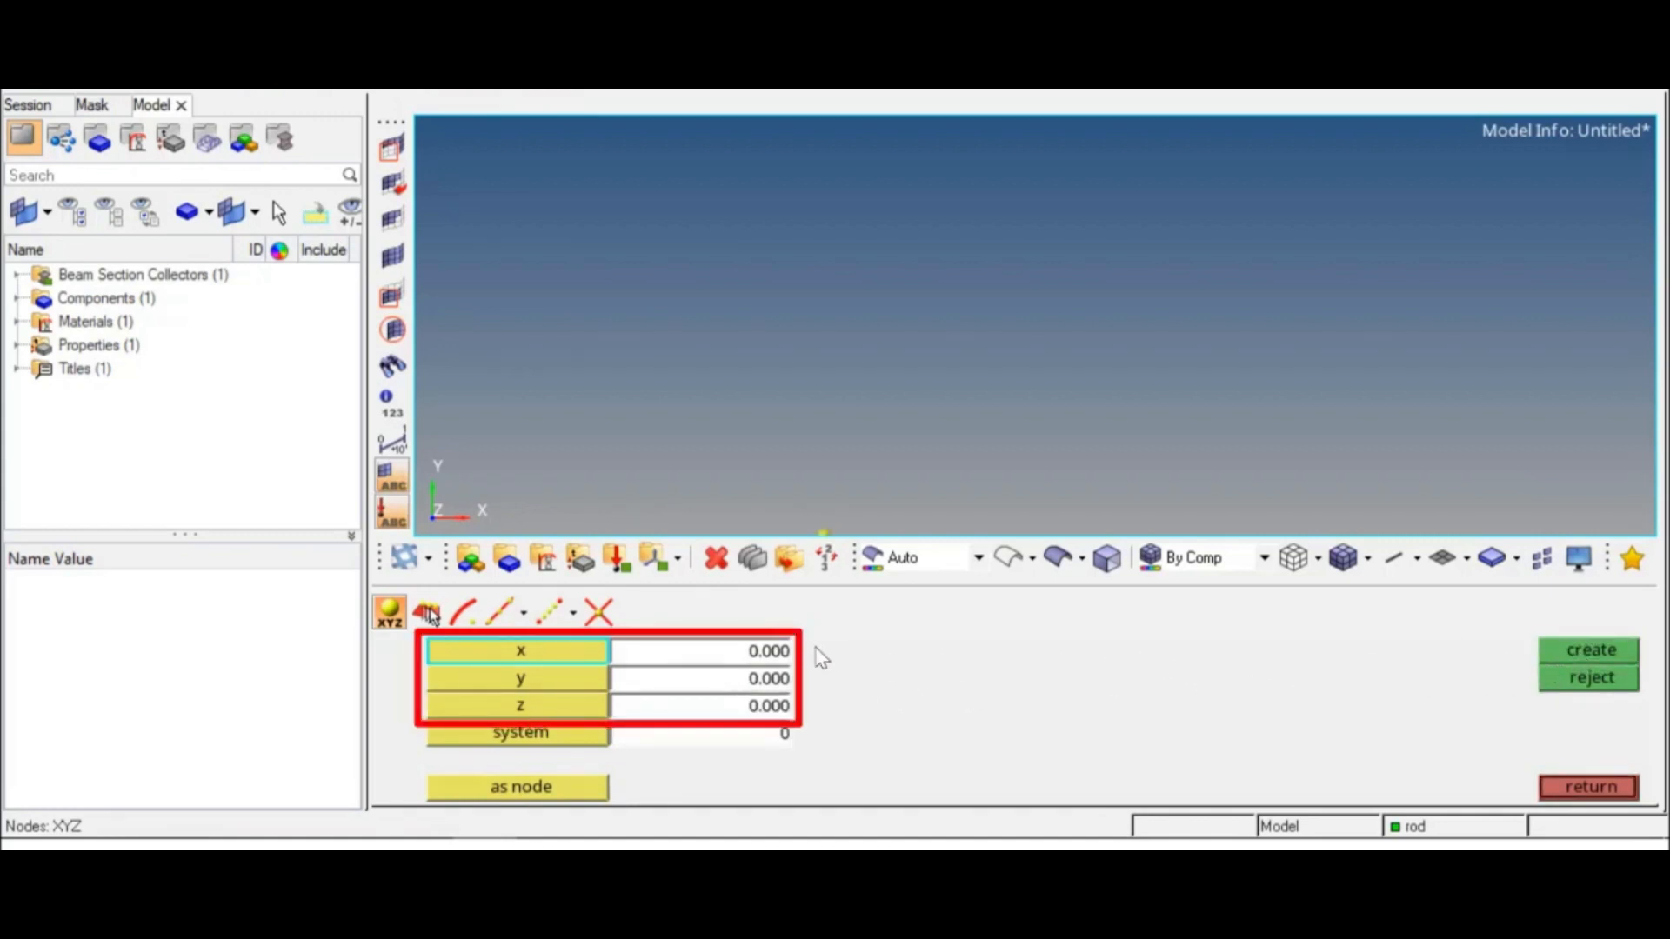
Step: Create a second node at x = 500, y = 0, z = 0, and fit both nodes in the view
click(770, 653)
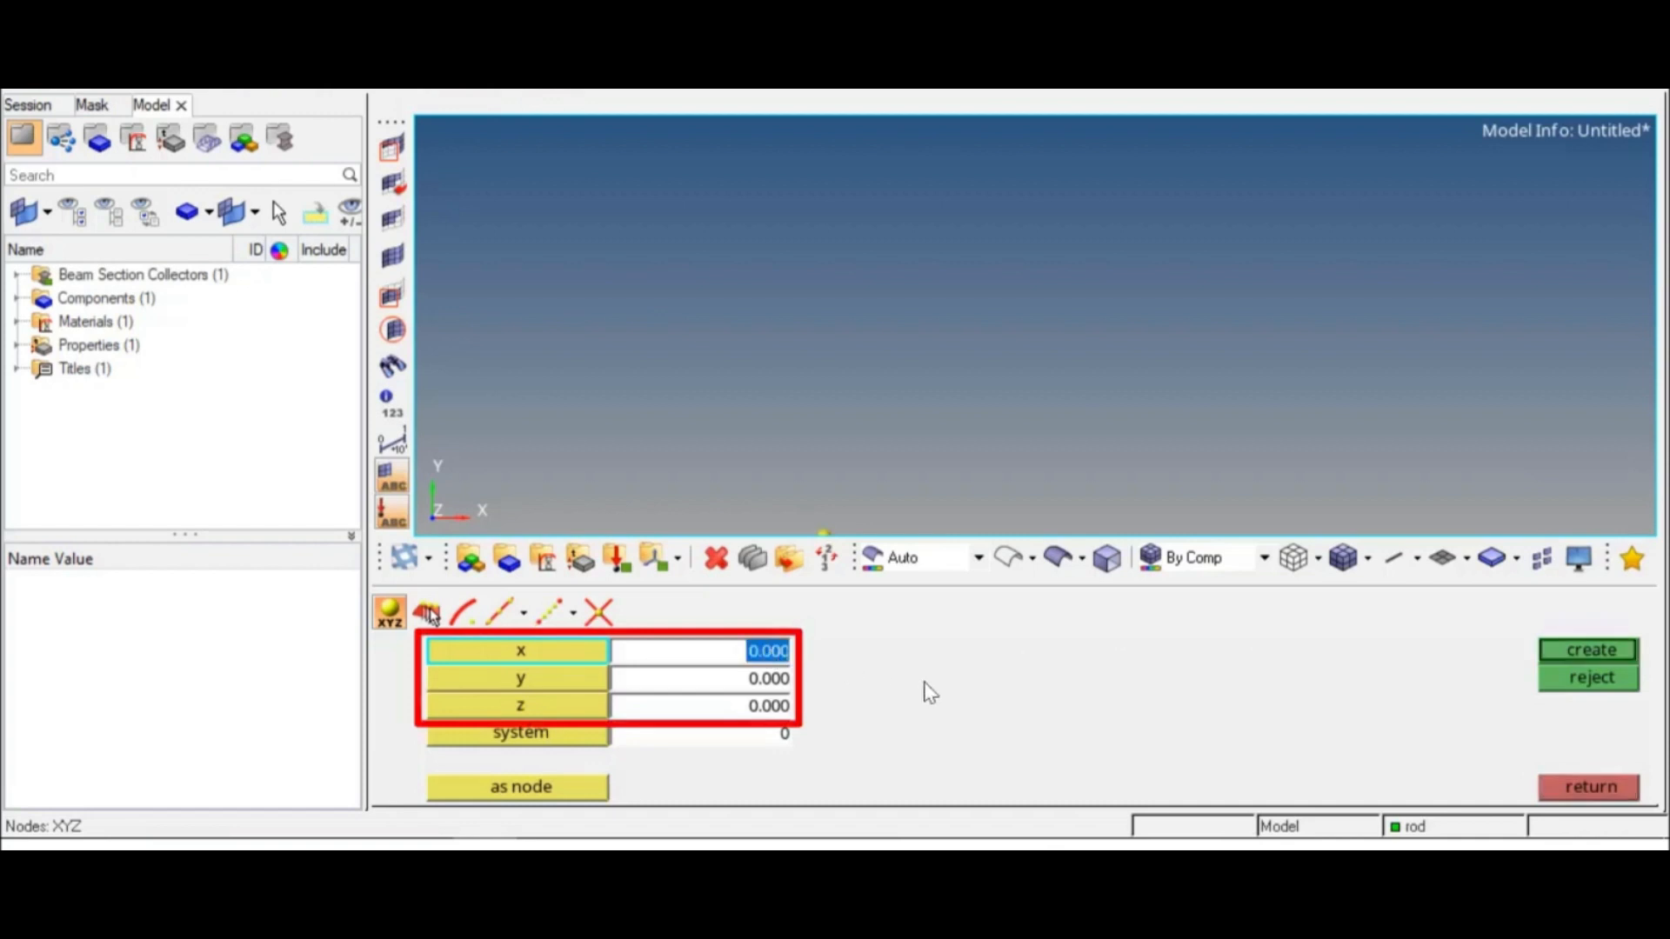
text(500)
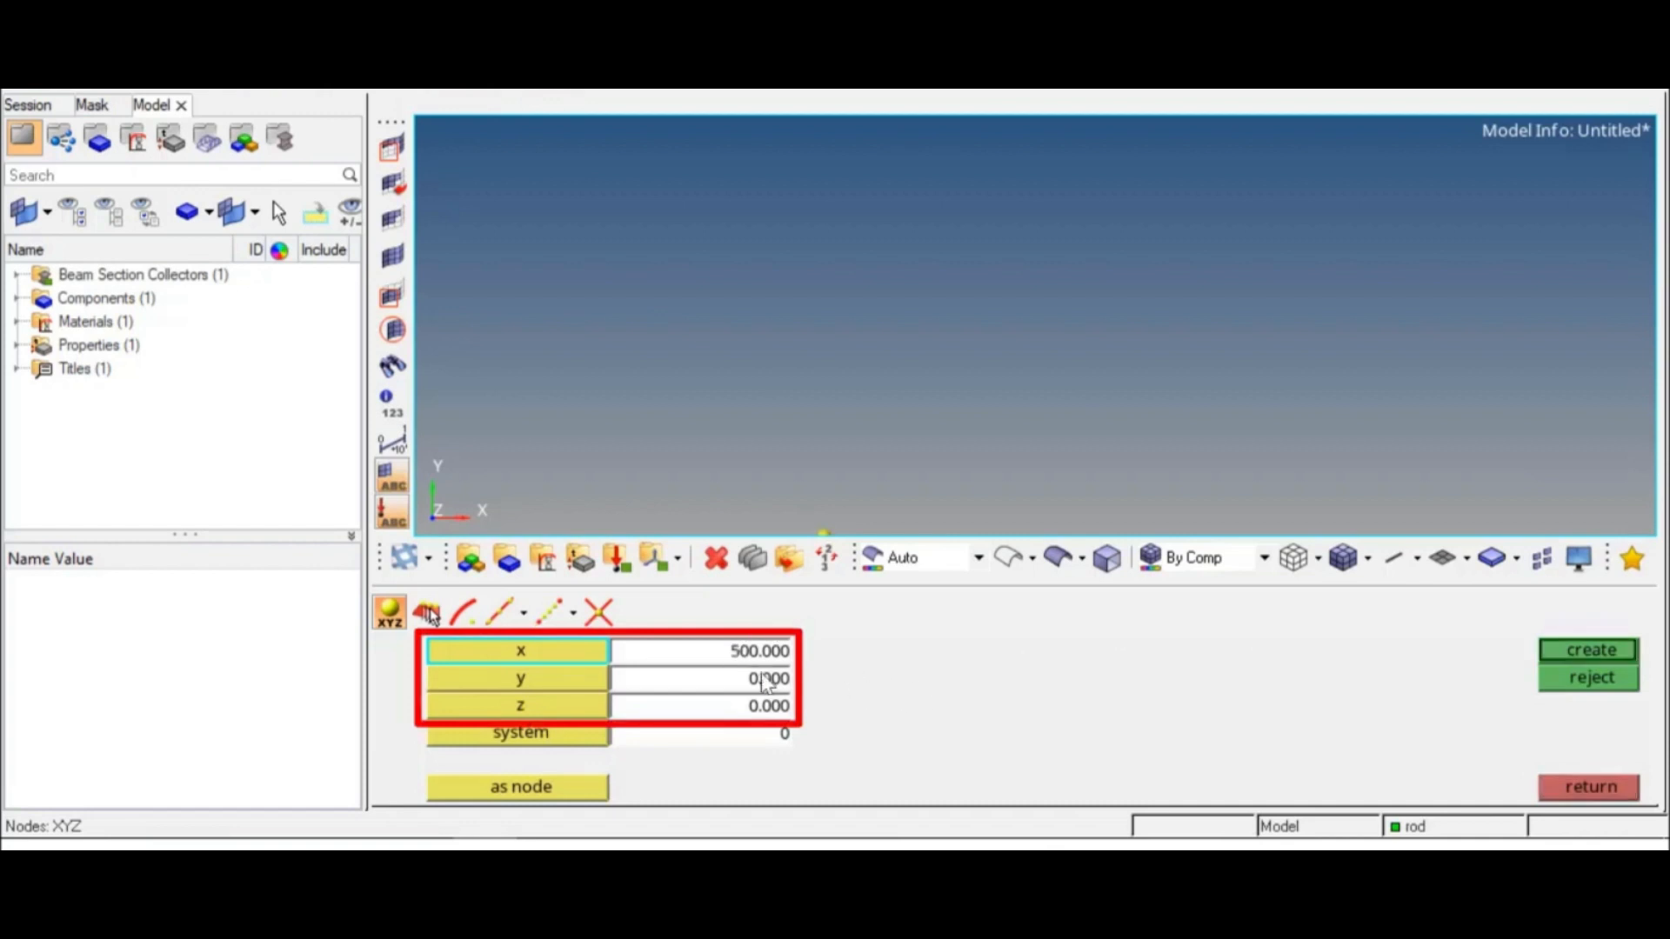
click(1557, 652)
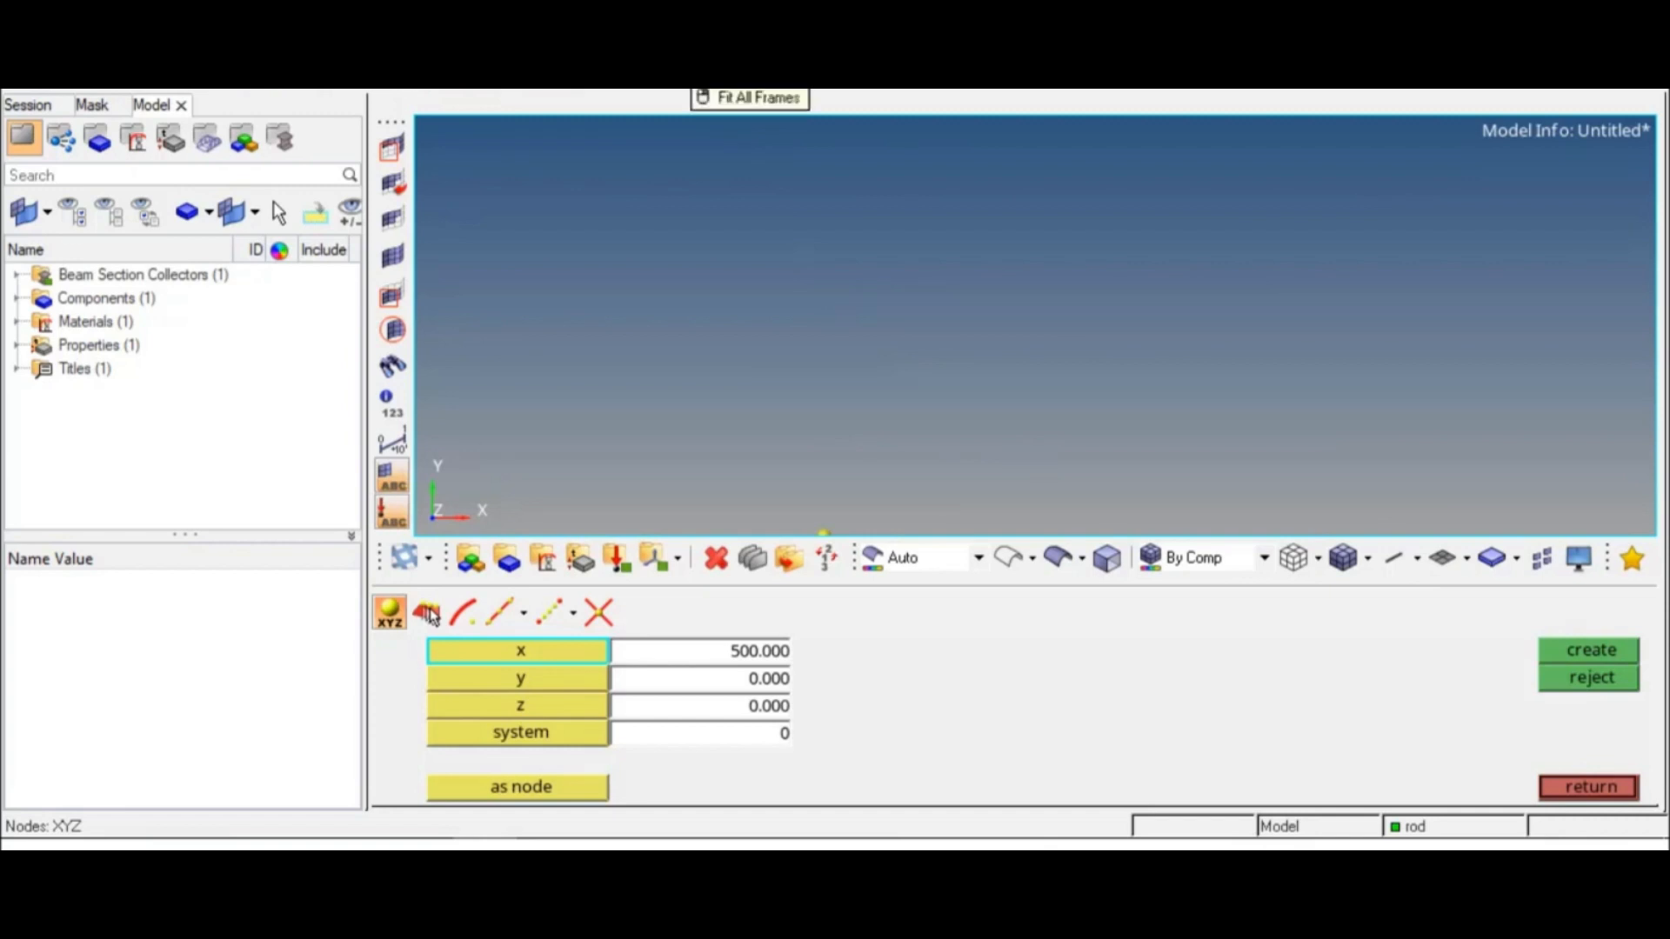
click(685, 75)
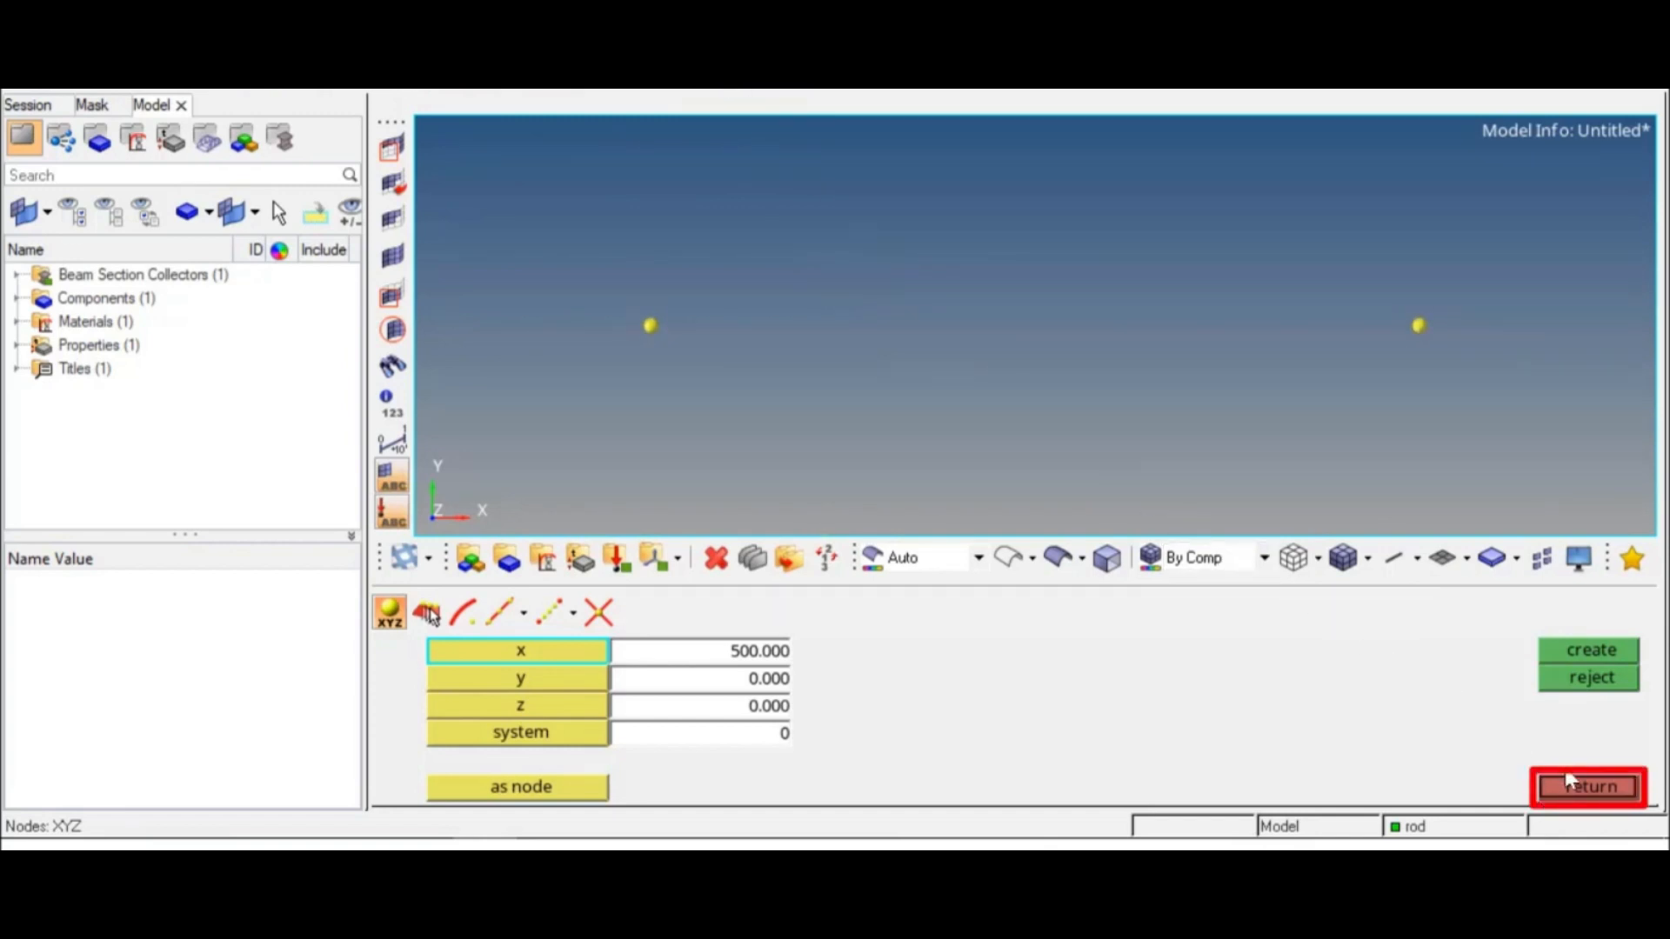
click(1579, 785)
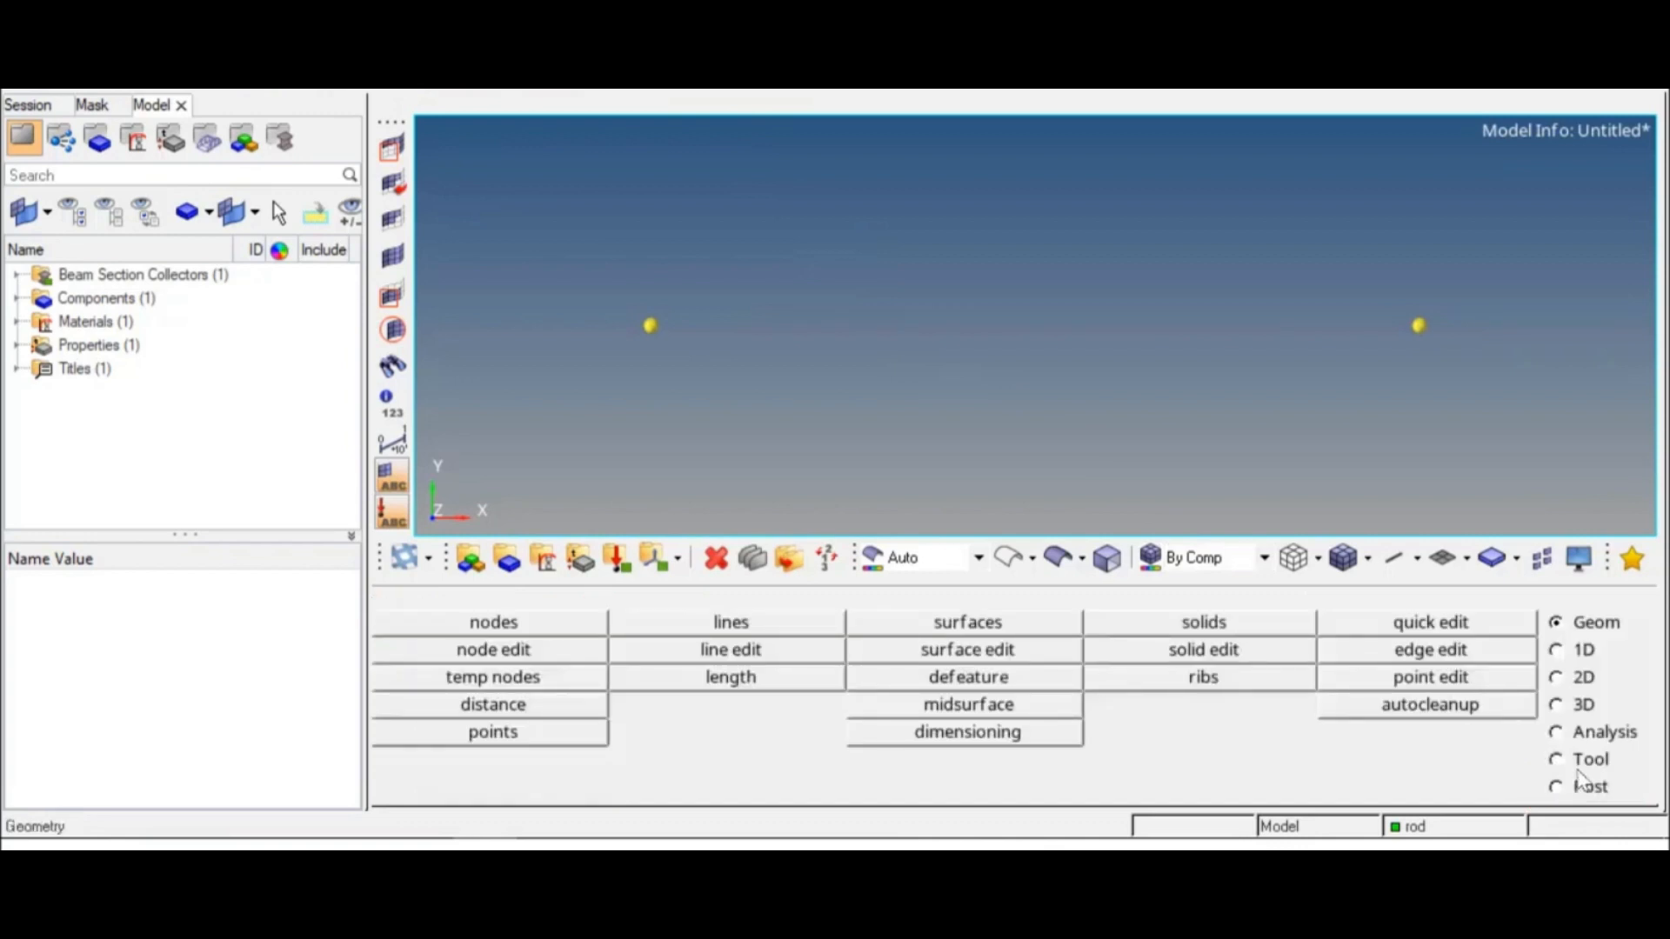
Step: Create a CROD rod element with the rod property from the origin node to the node at x = 500
click(1556, 652)
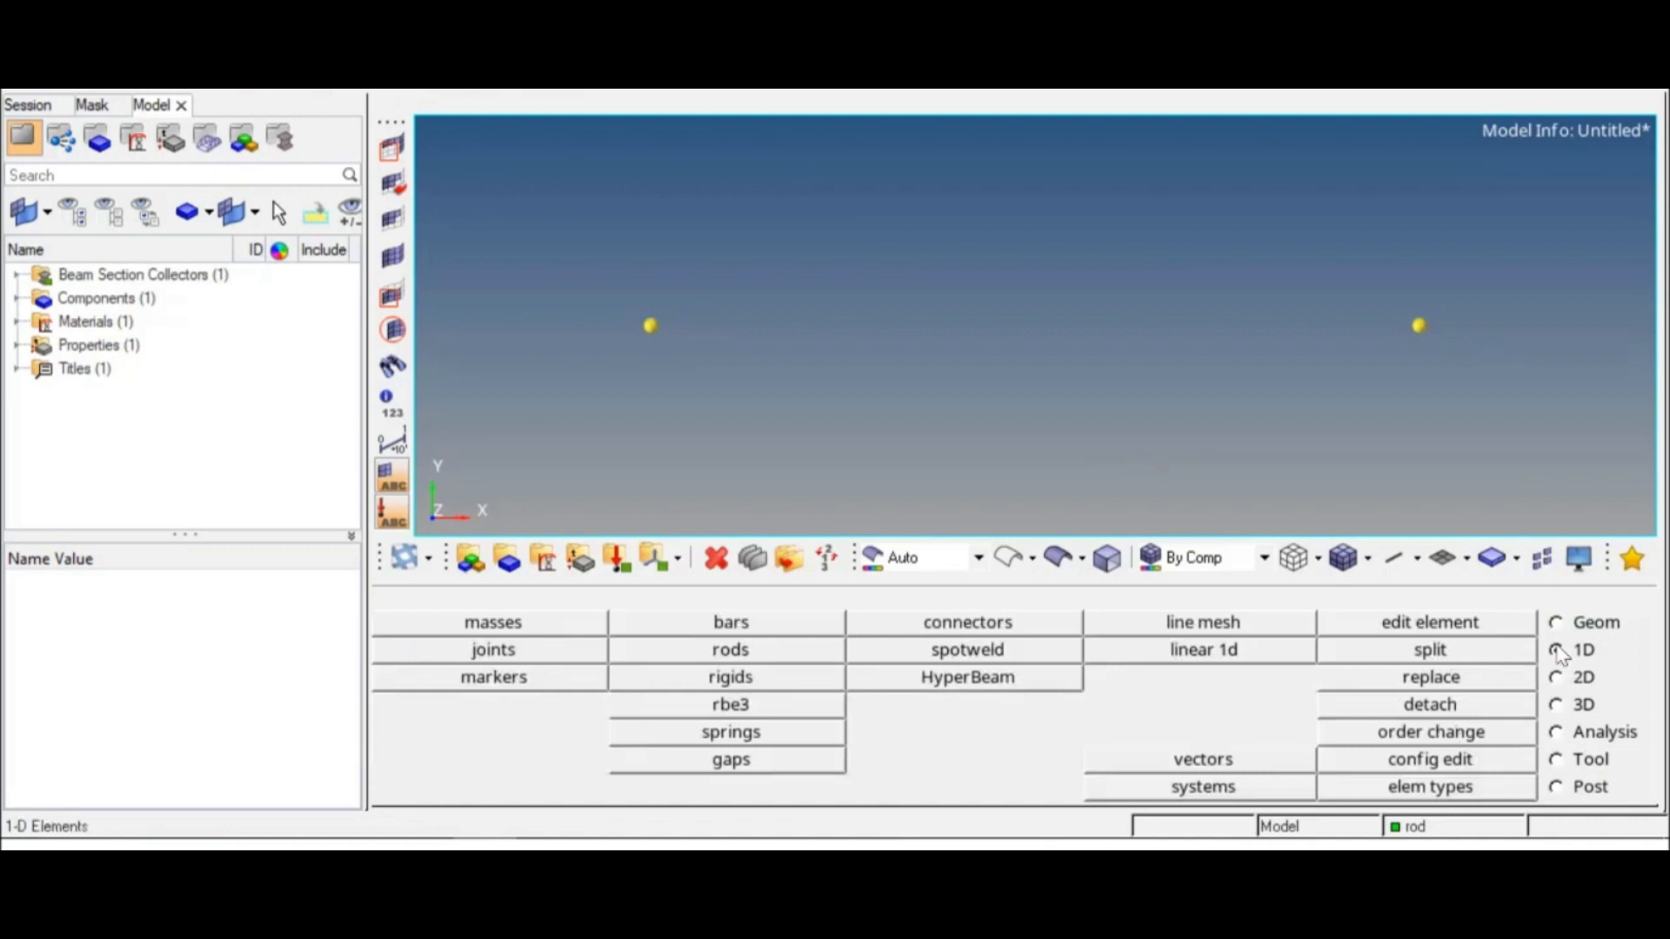
click(779, 664)
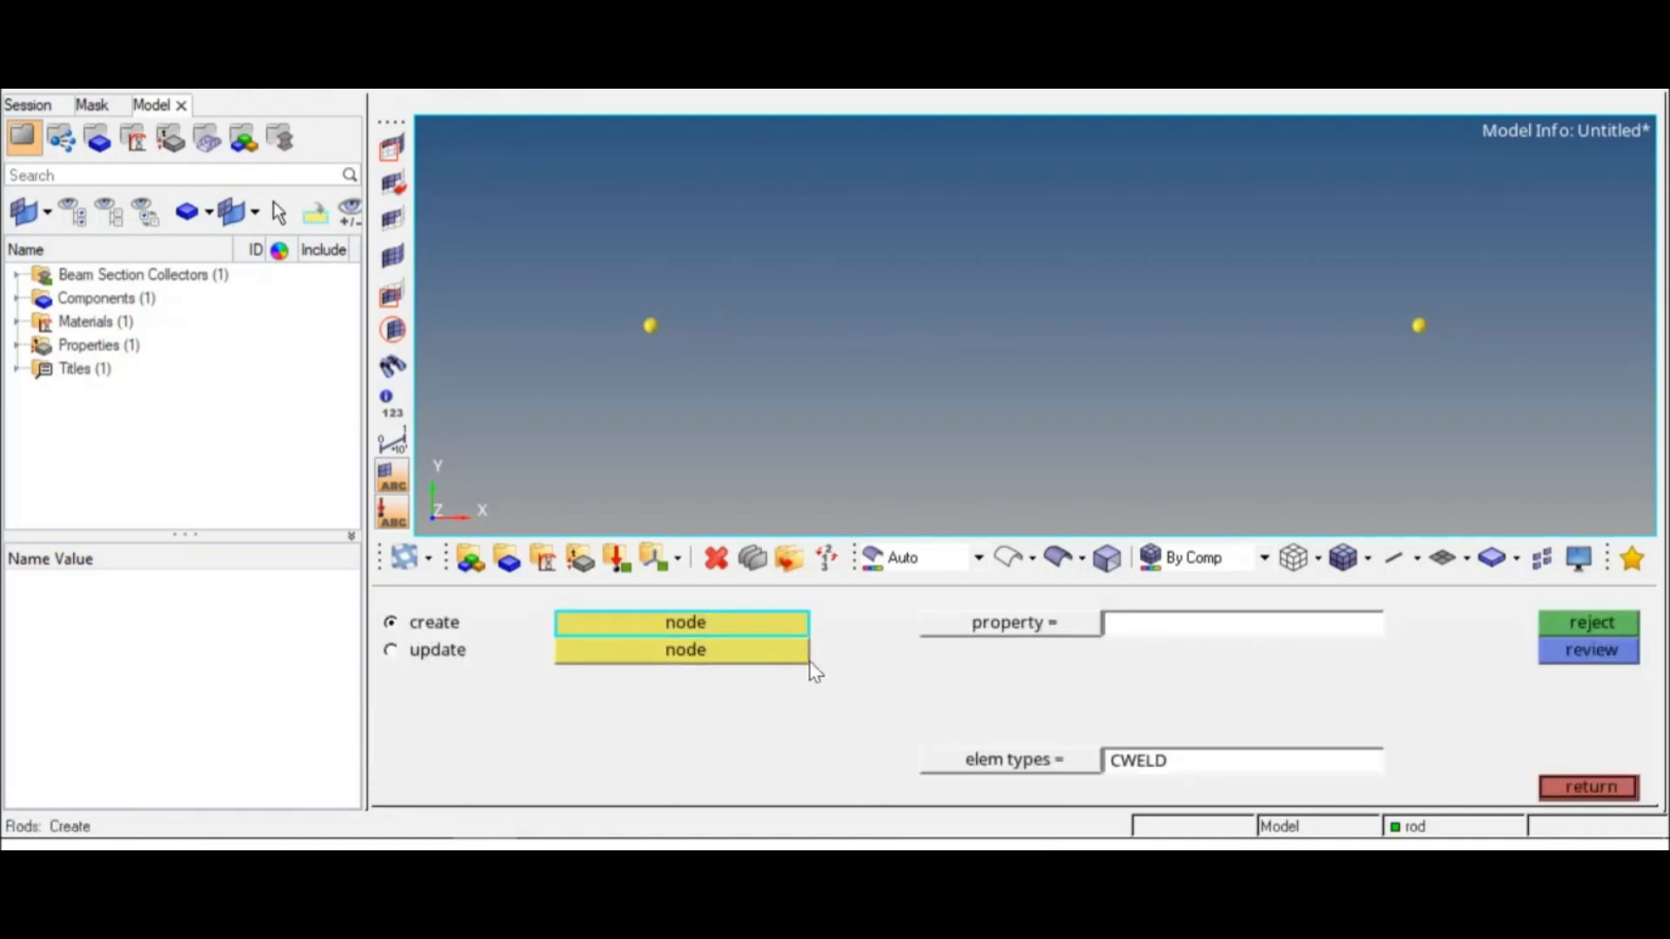
click(1009, 623)
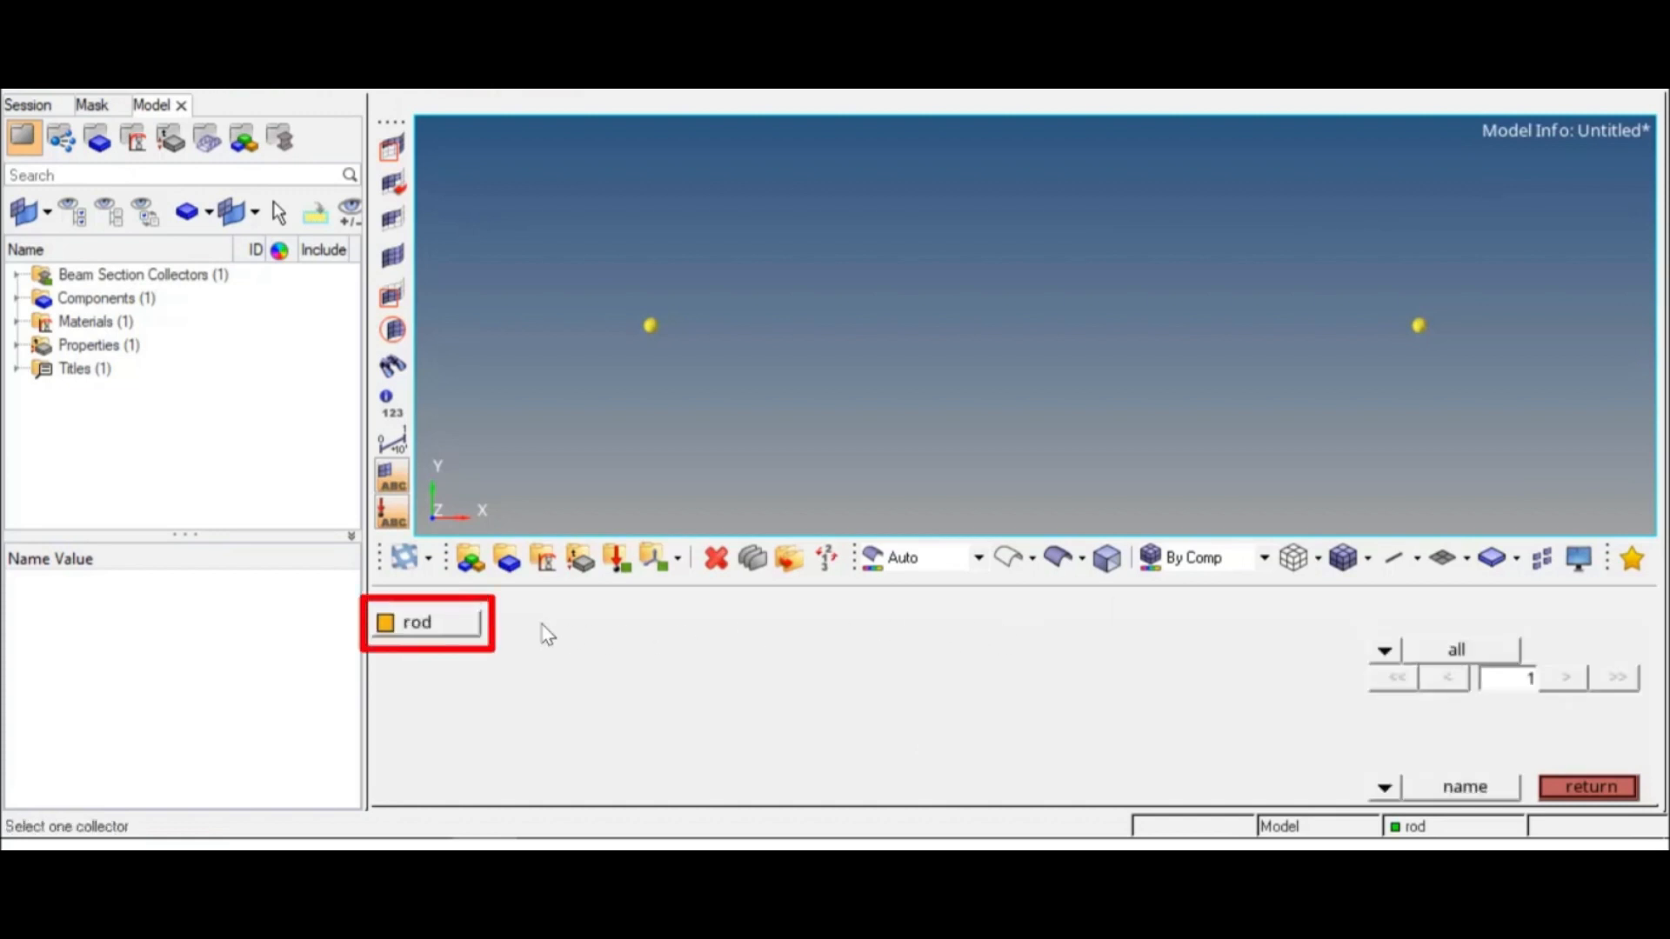
click(477, 624)
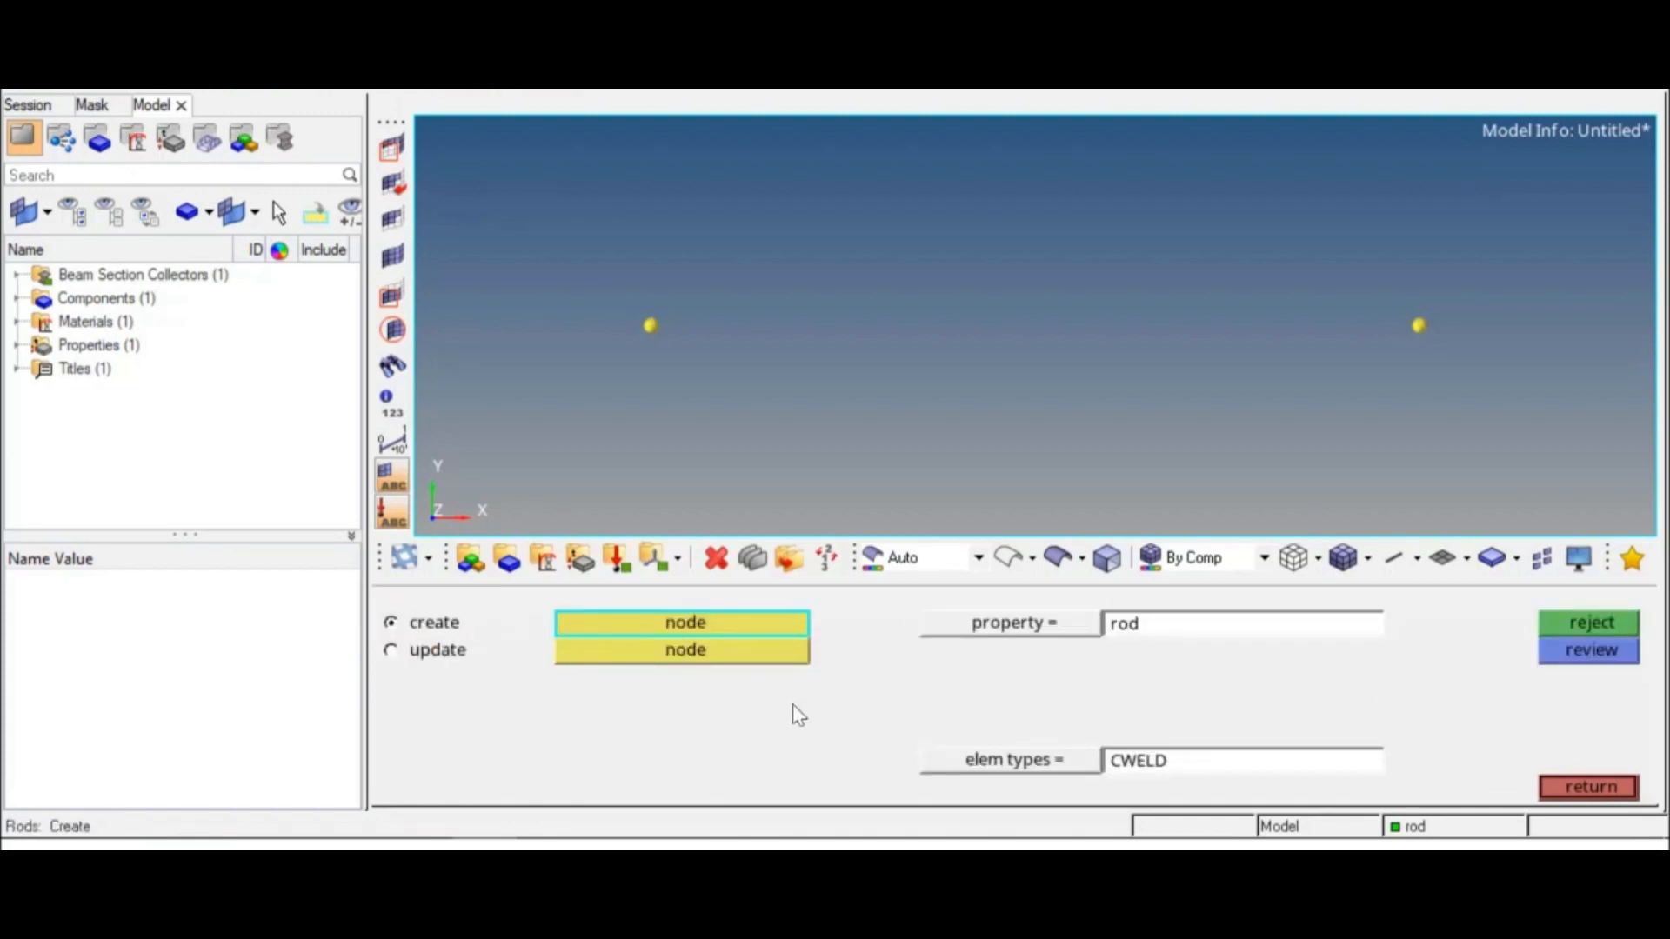
click(1001, 760)
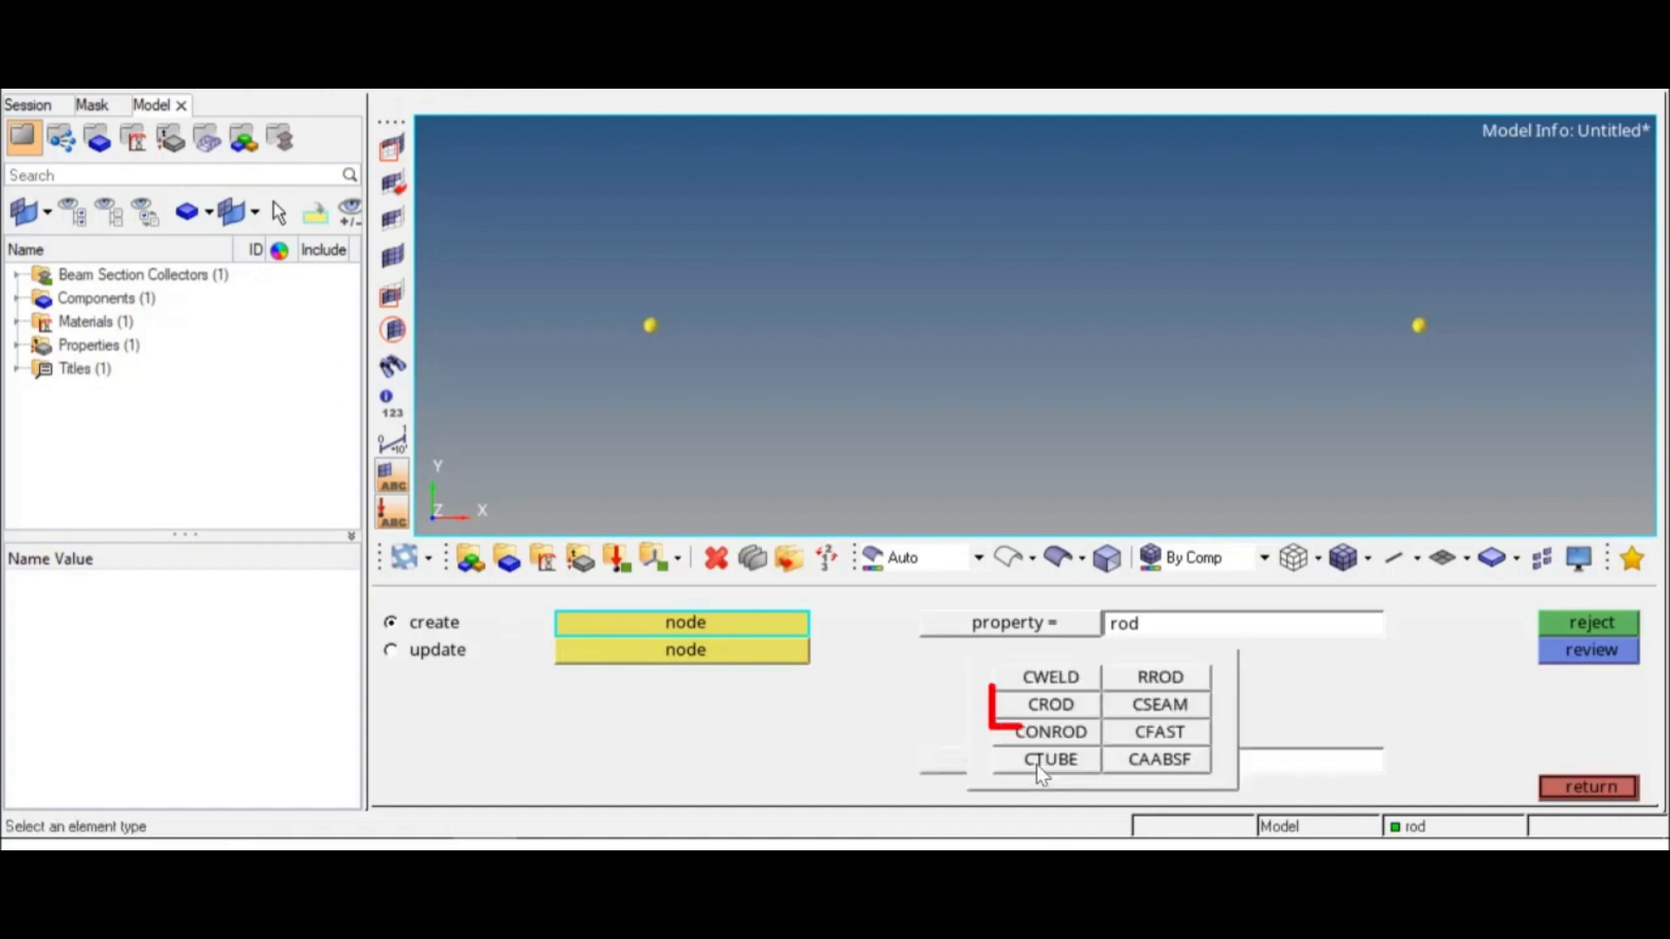
click(1082, 711)
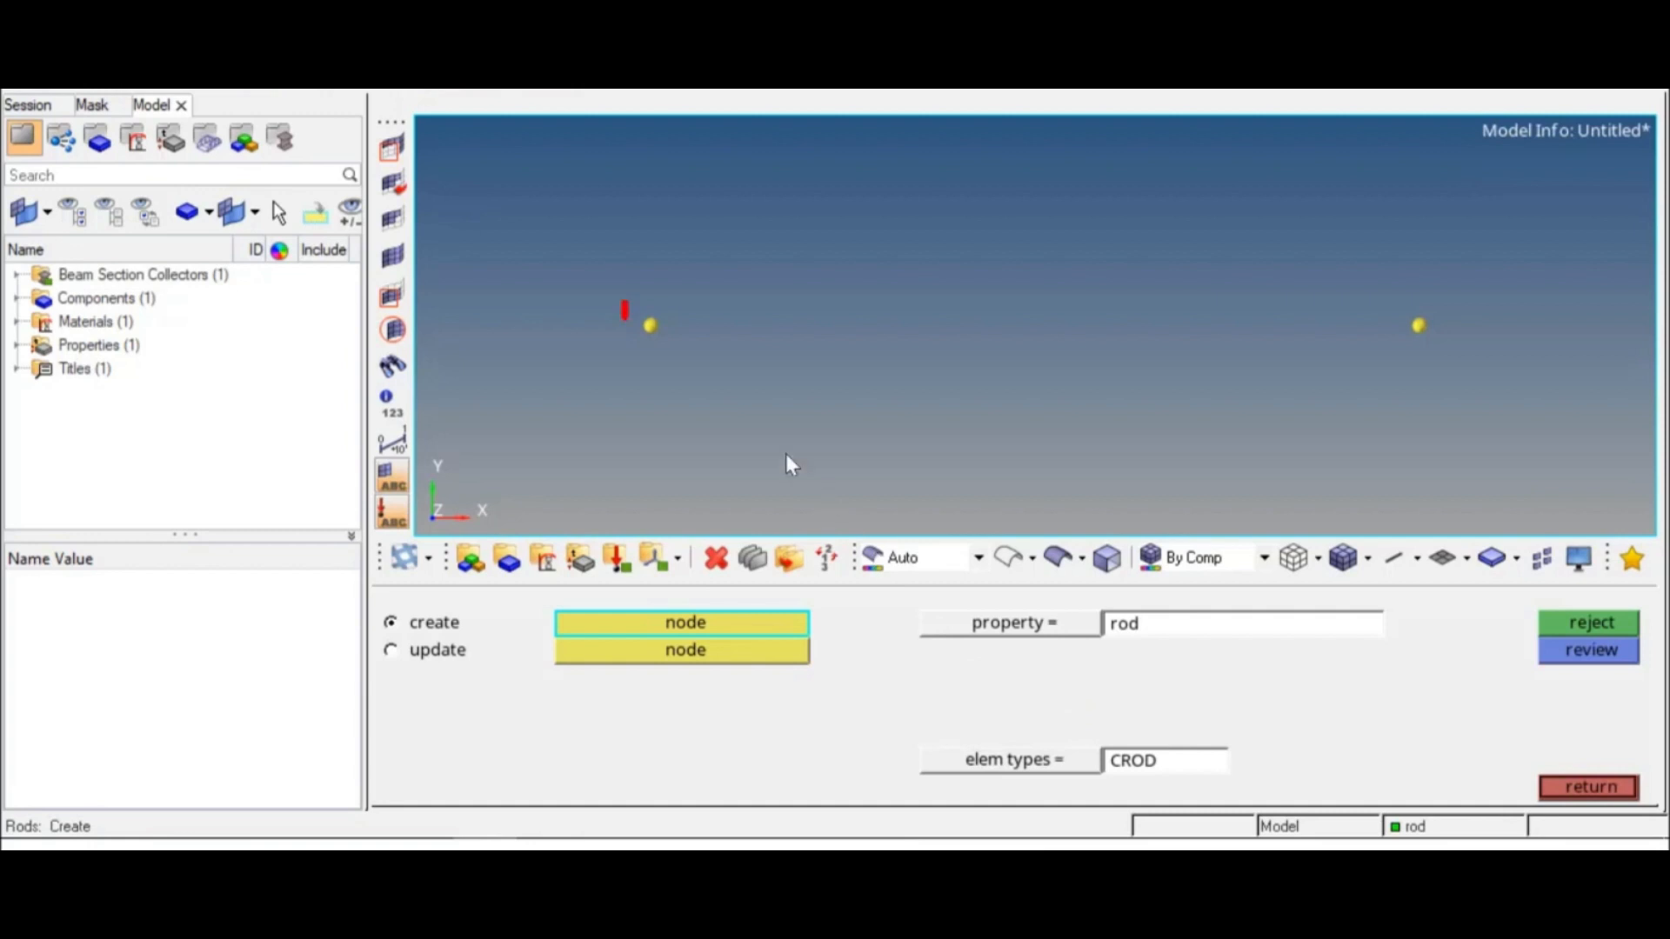
click(653, 328)
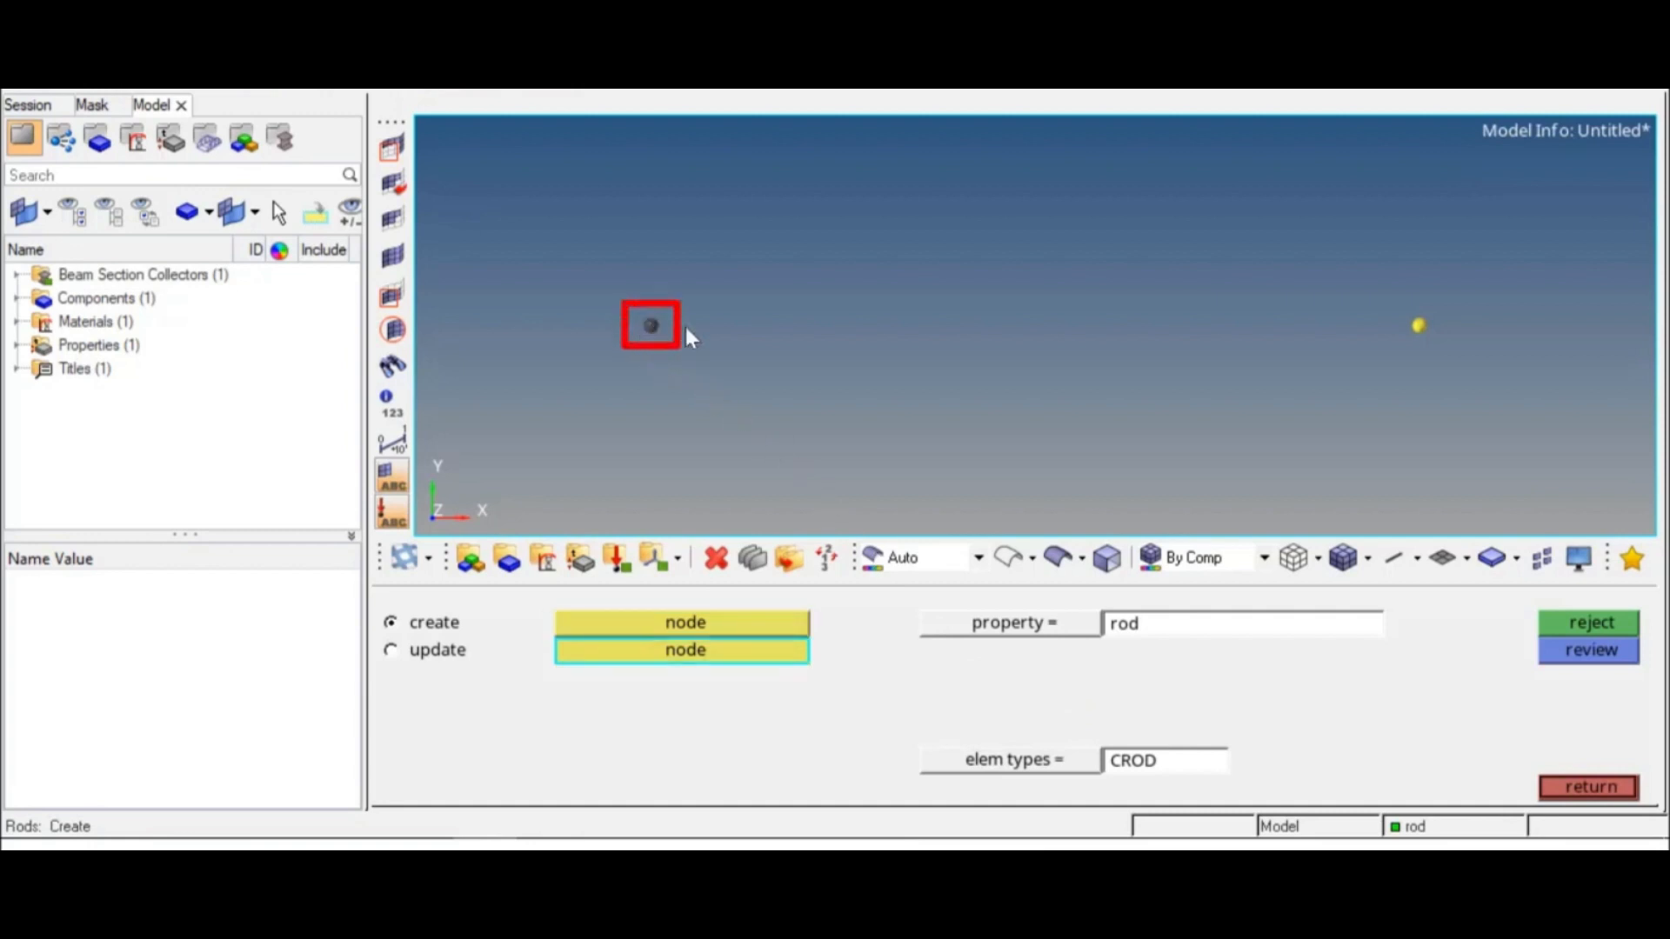
click(1419, 328)
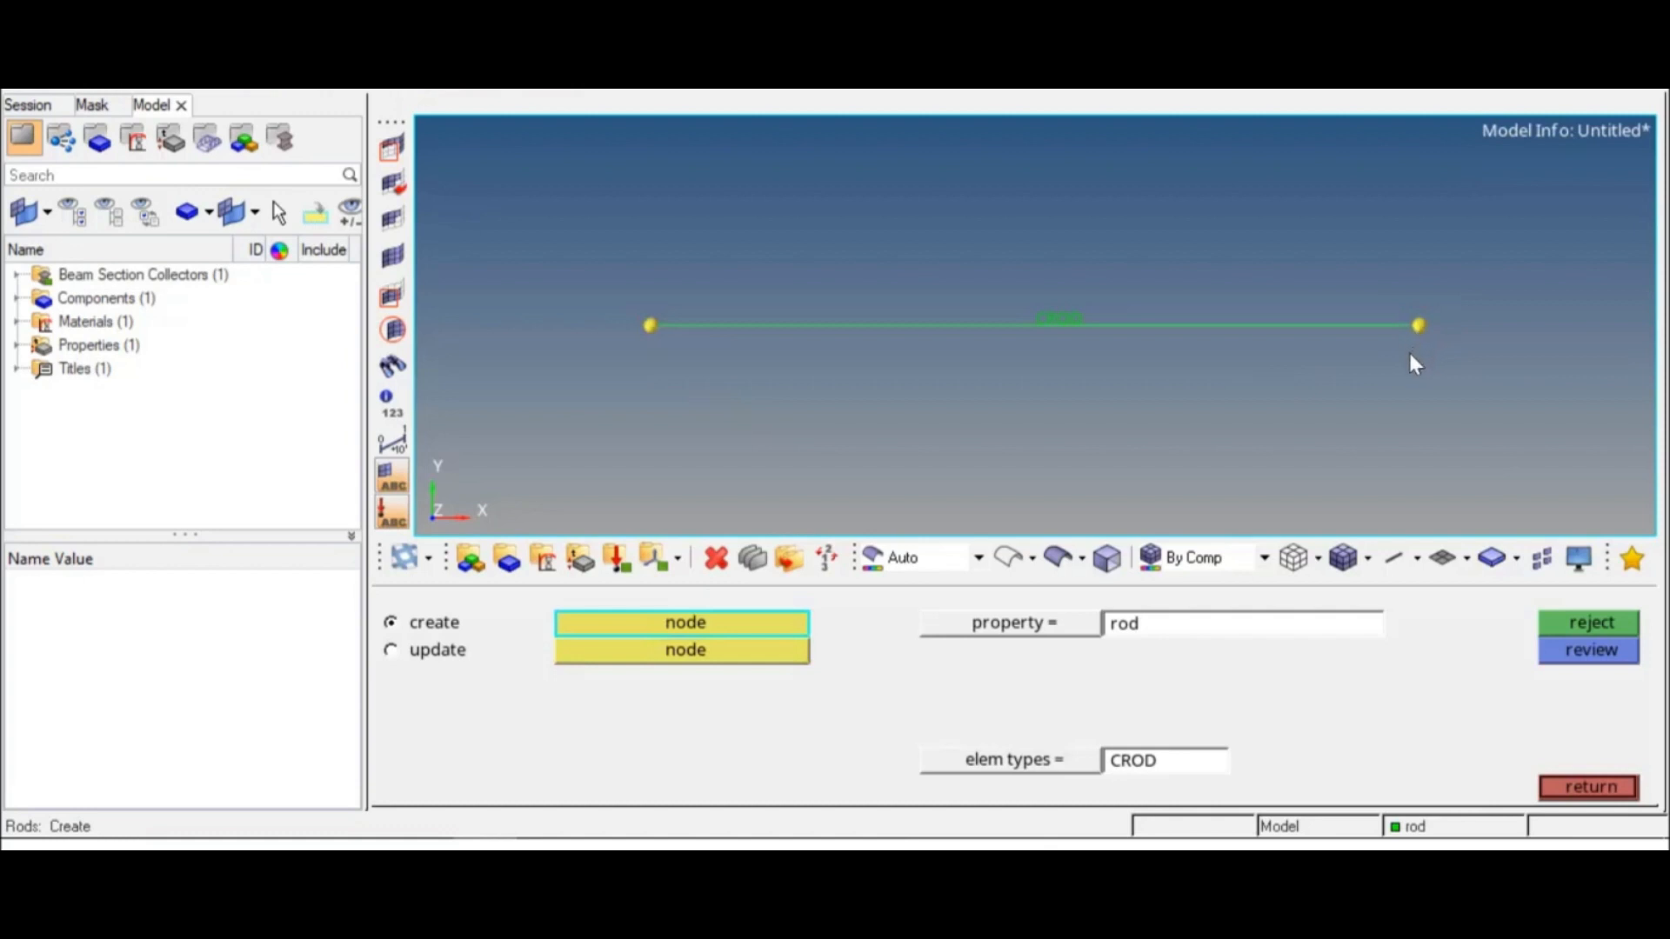
click(1609, 788)
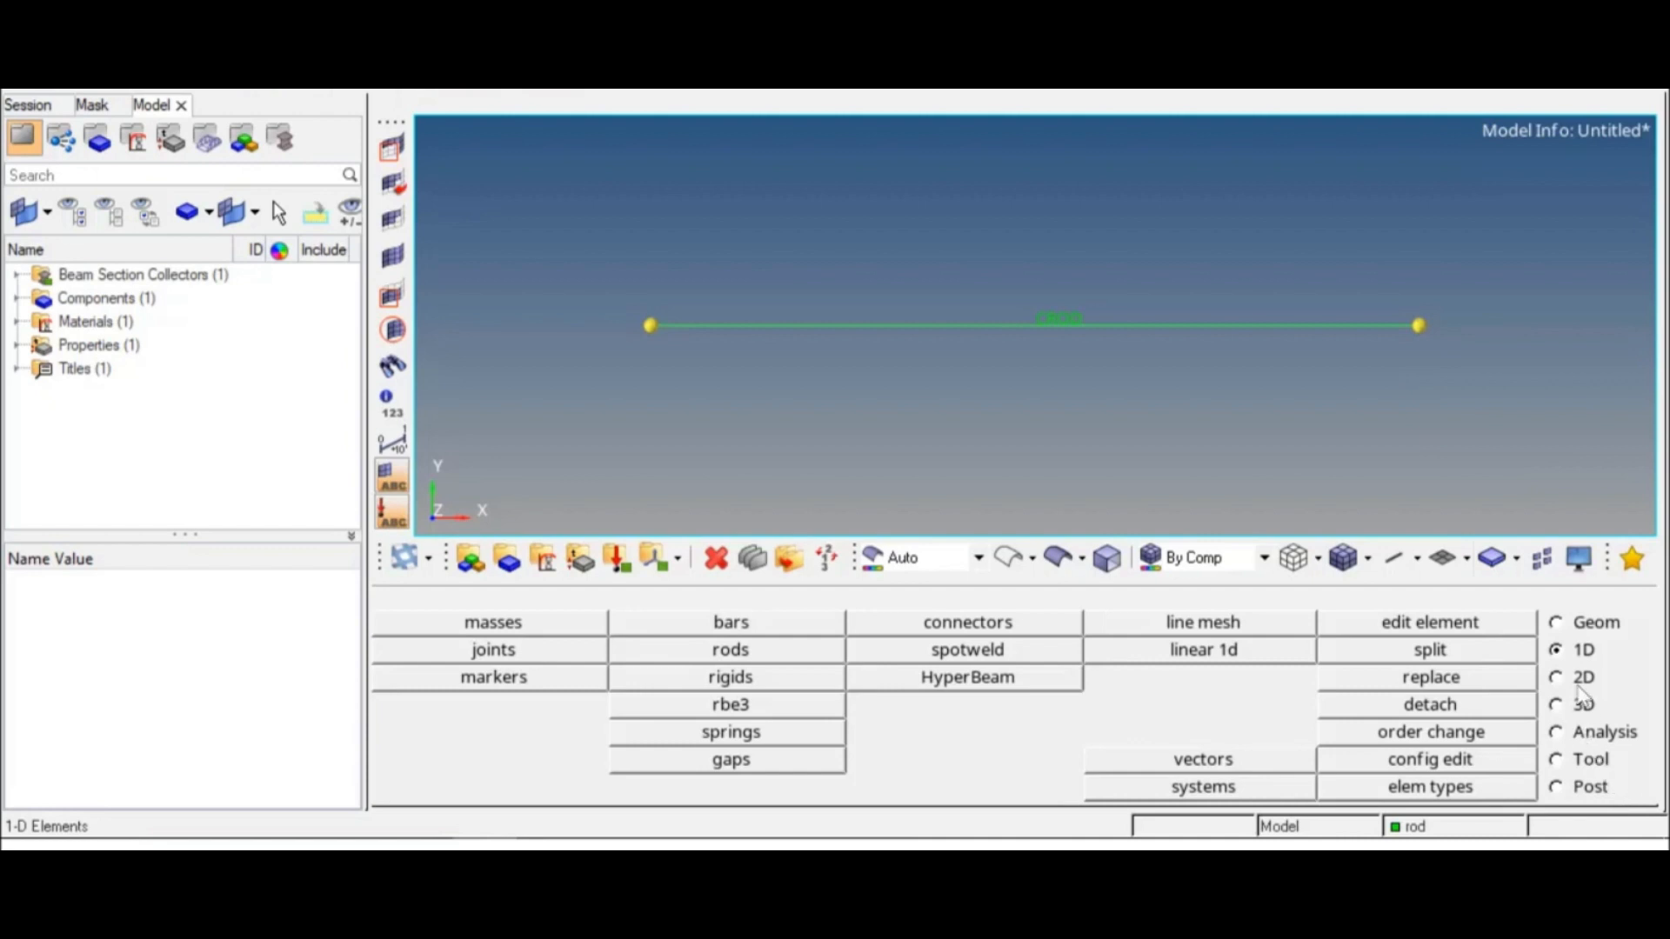
Step: Clear all temporary nodes from the model
click(1557, 624)
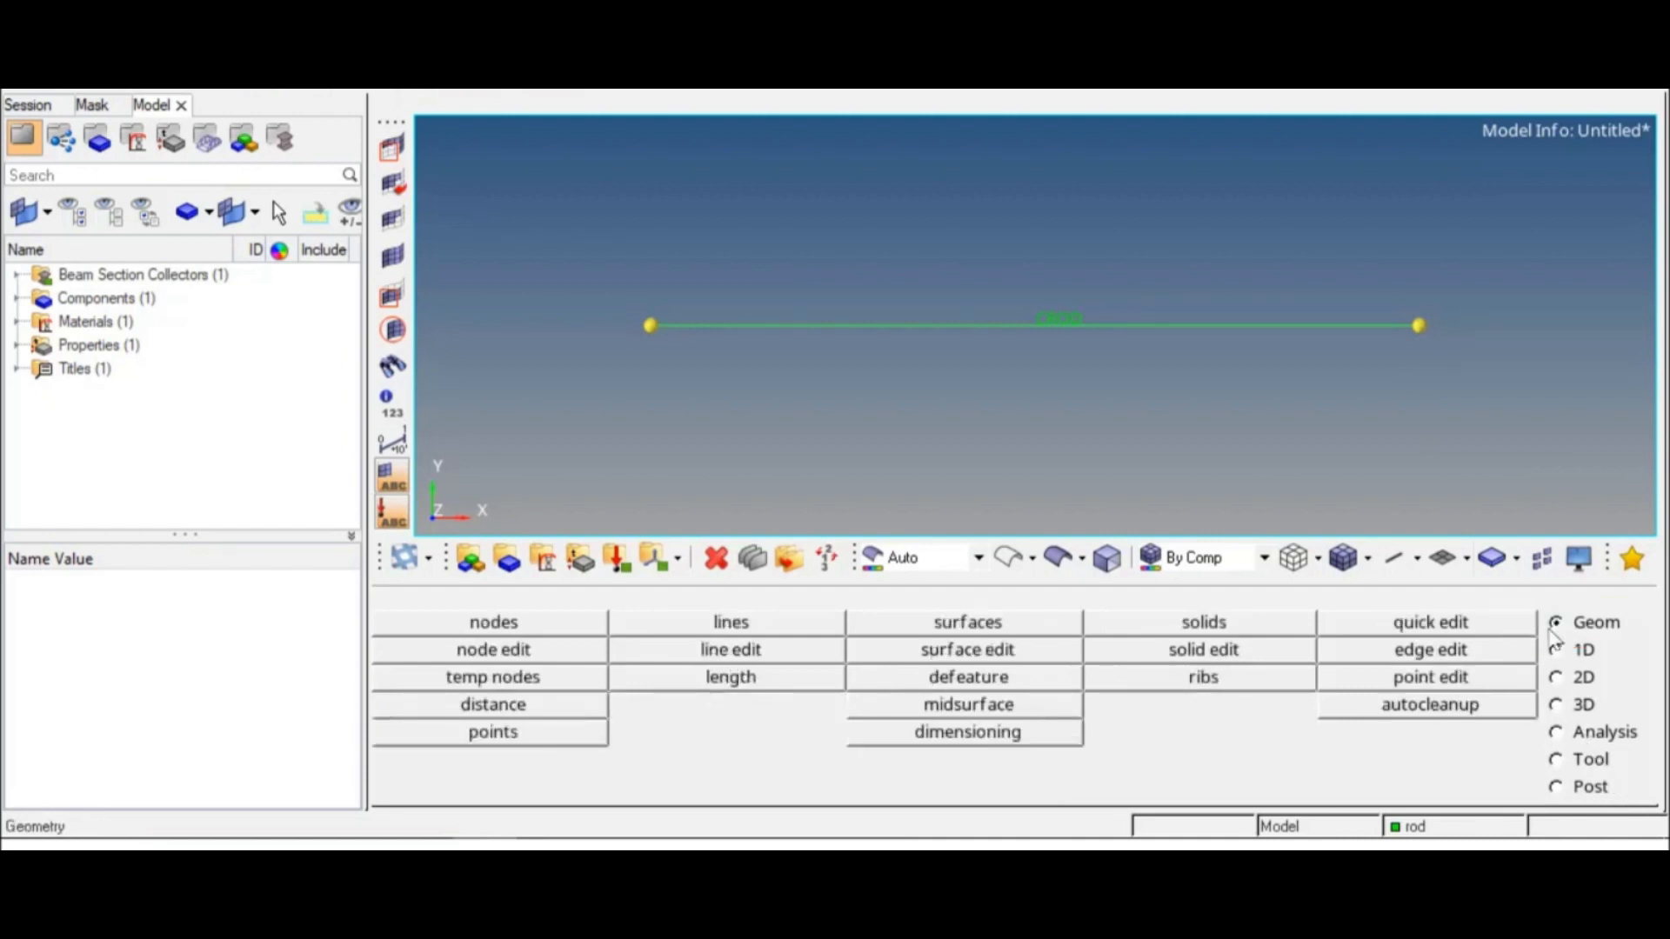
click(585, 685)
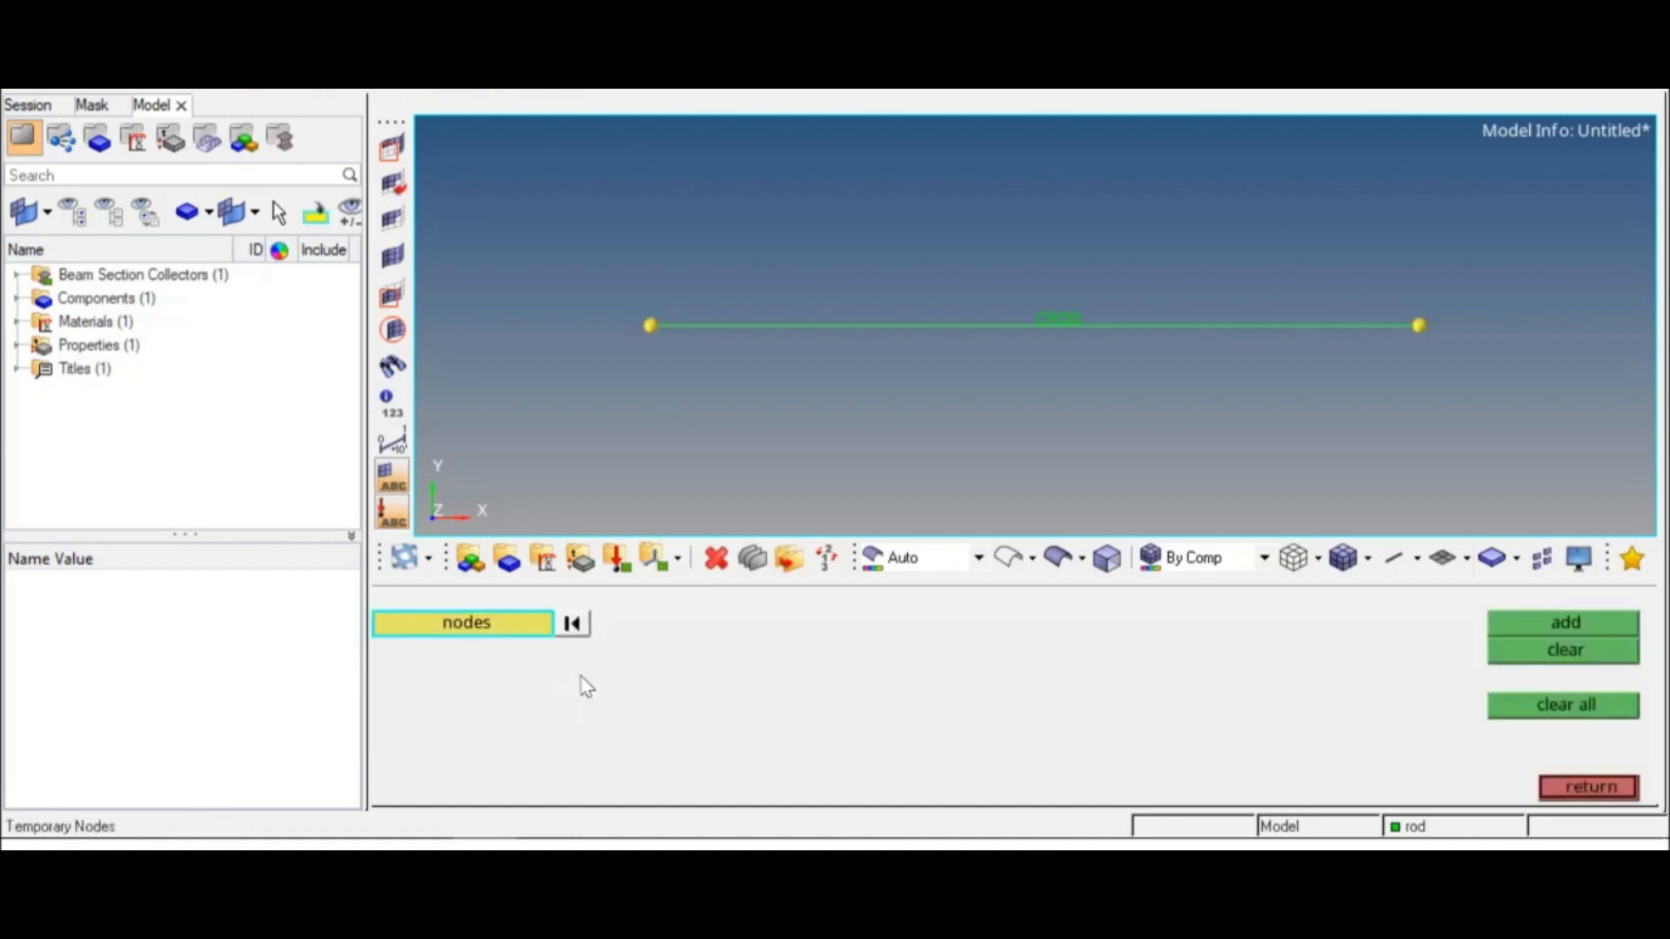
click(1576, 707)
click(1597, 785)
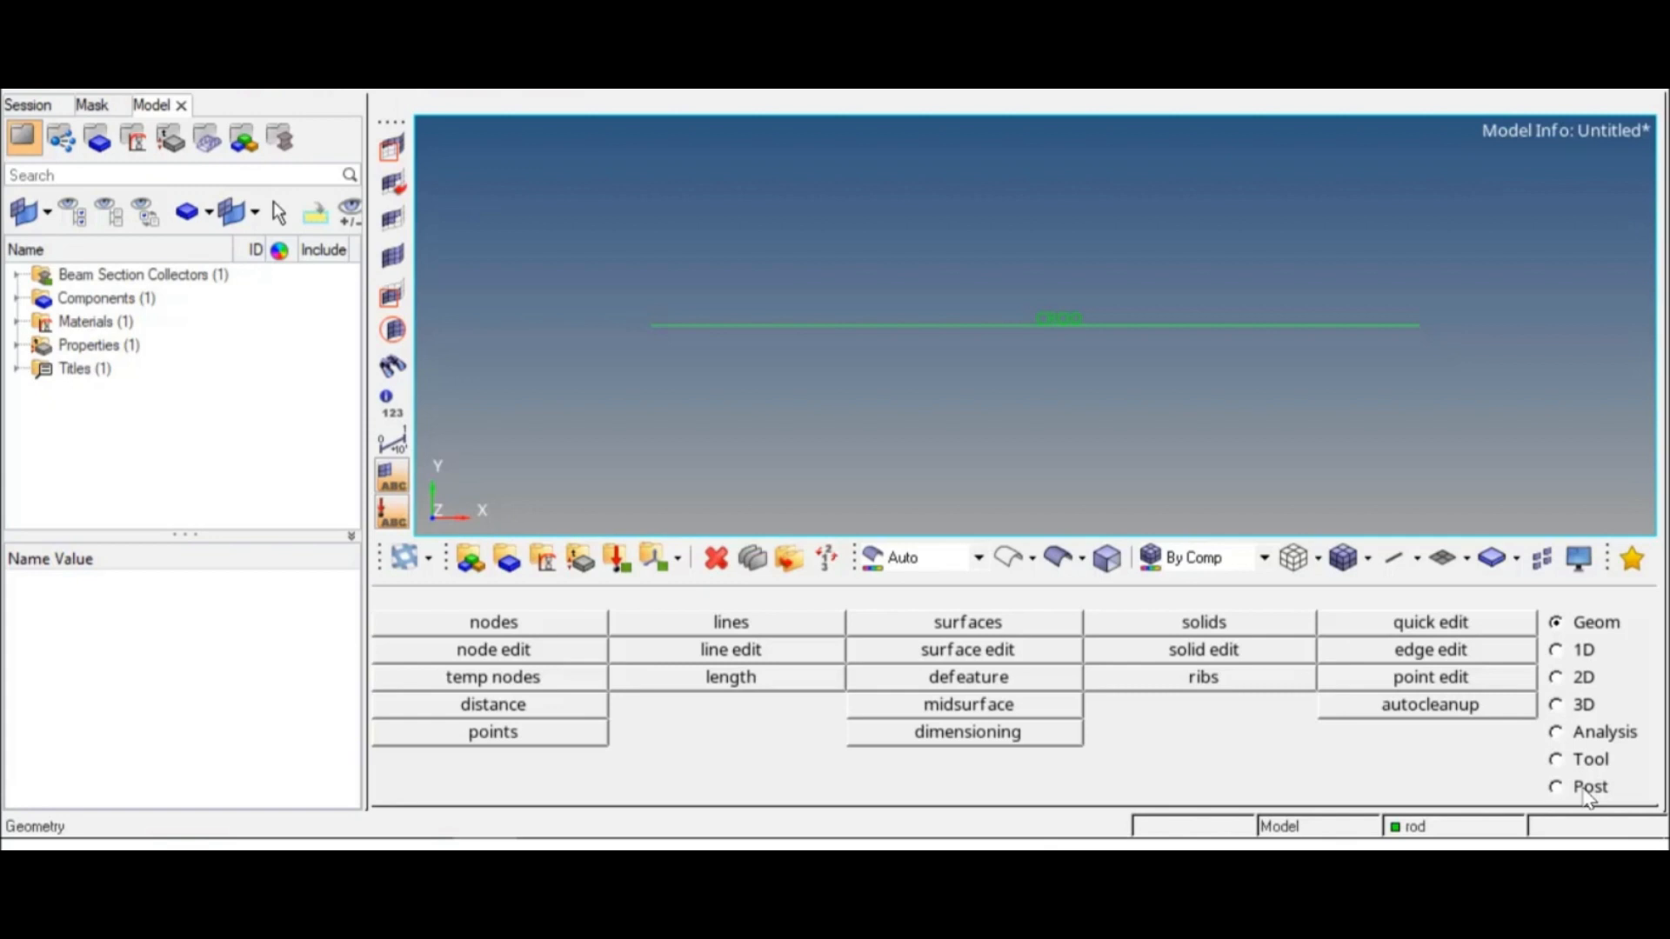
Step: Create a blue load collector named spc with no card image
click(617, 564)
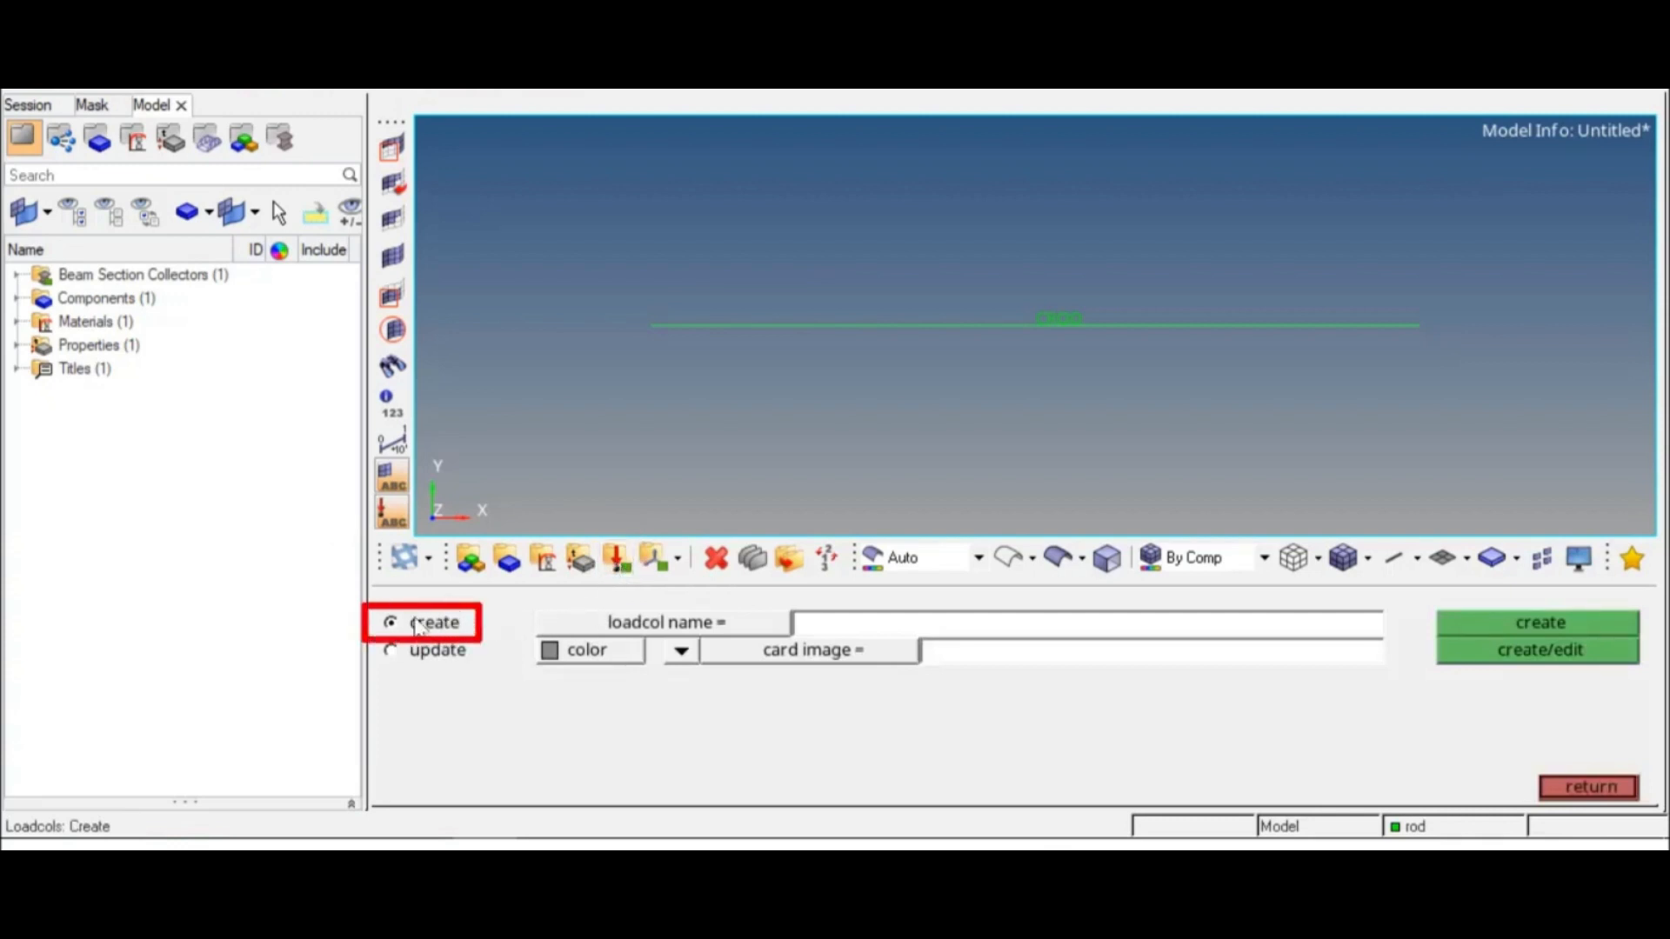
click(843, 626)
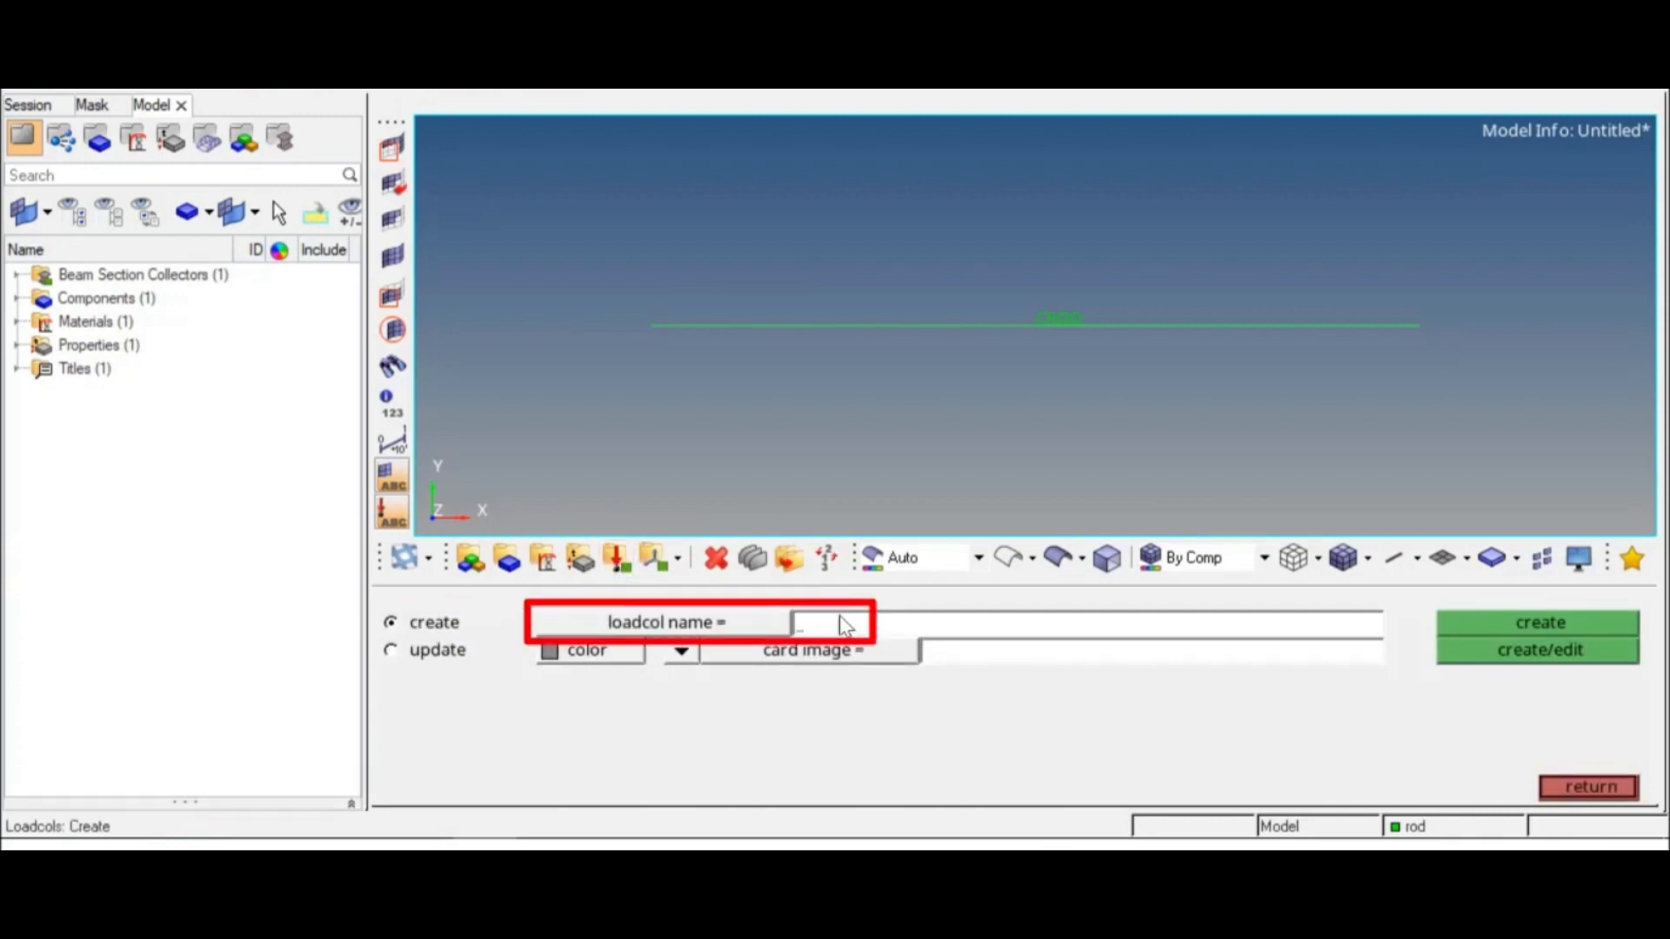
text(spc)
key(Return)
click(620, 654)
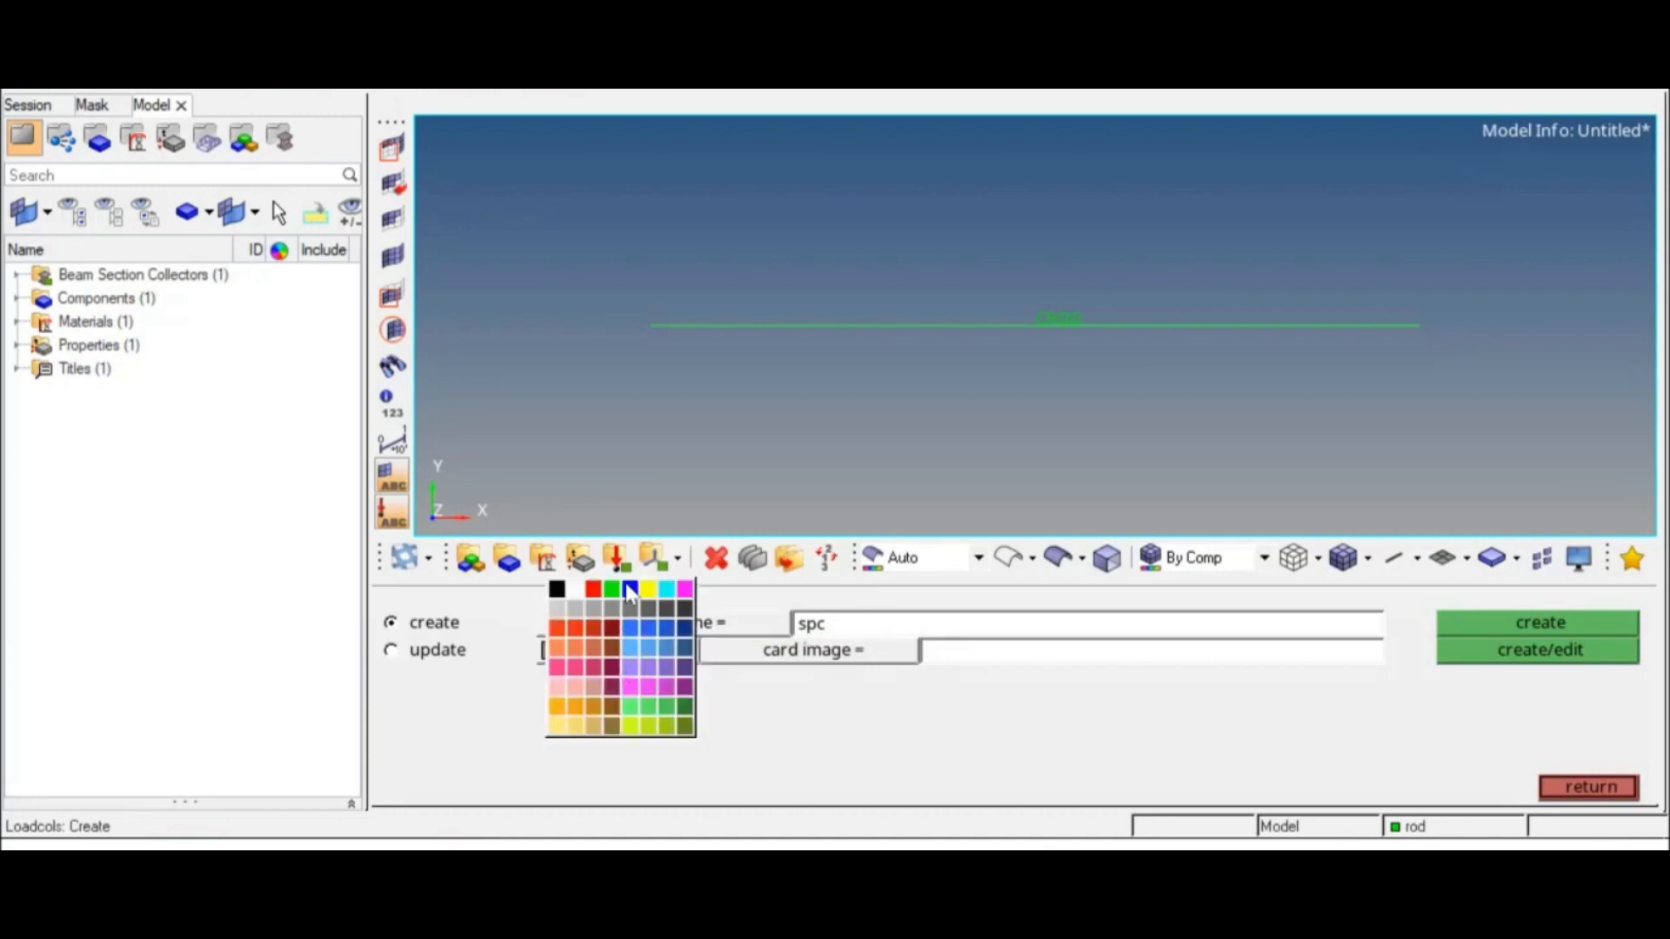
click(629, 586)
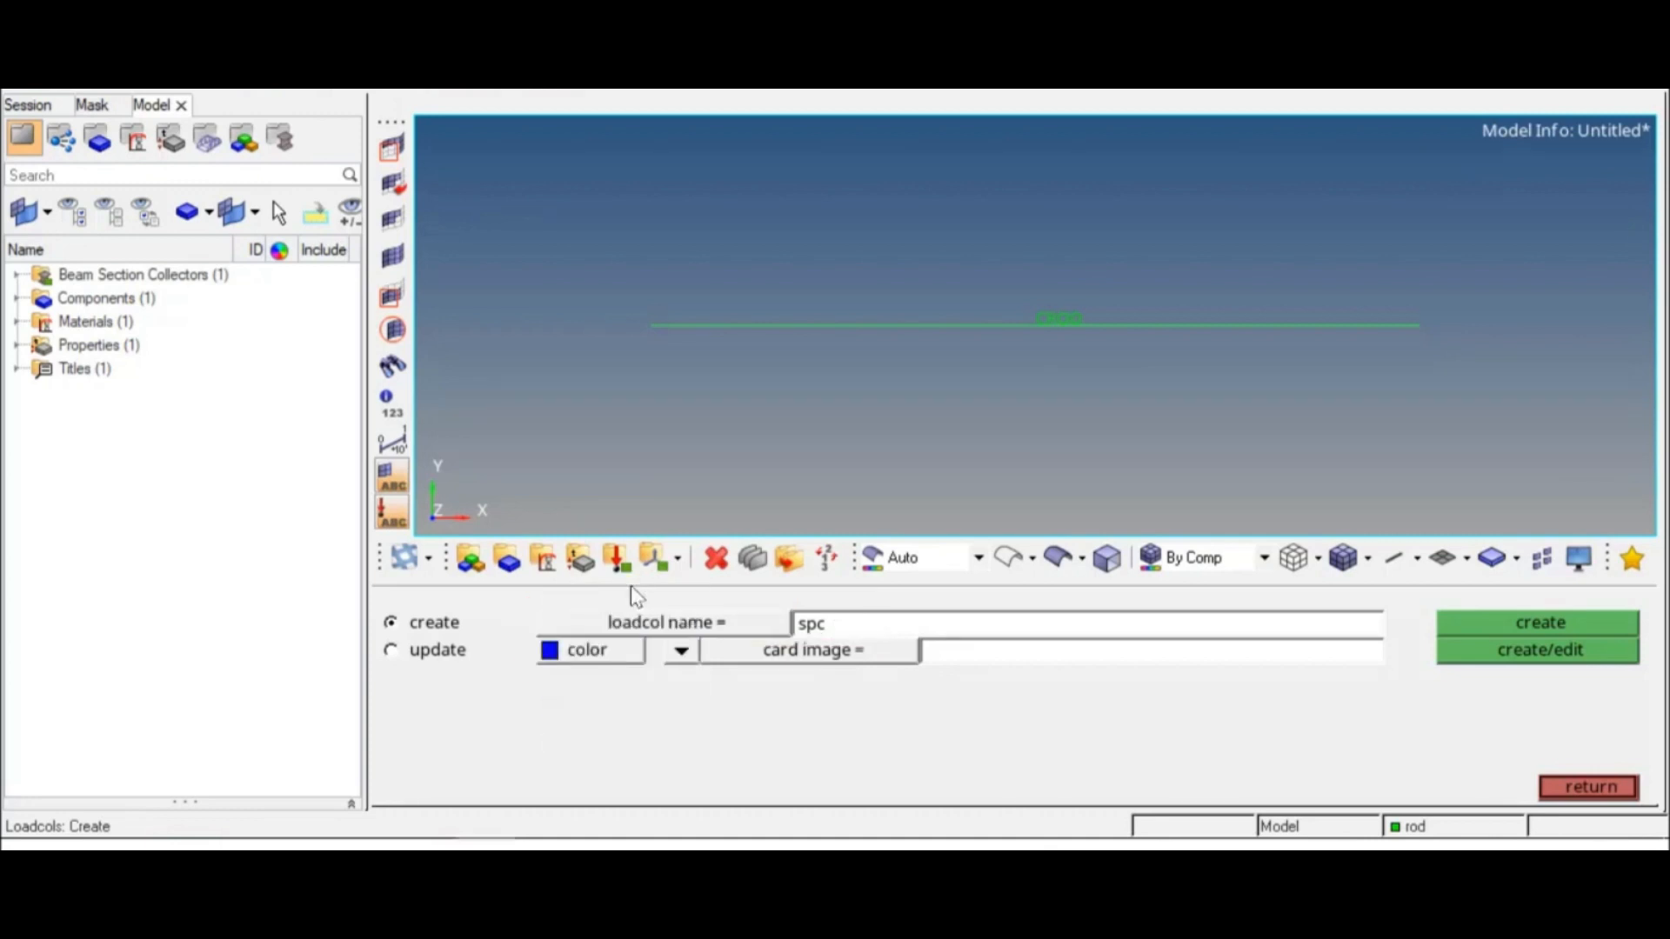
click(682, 652)
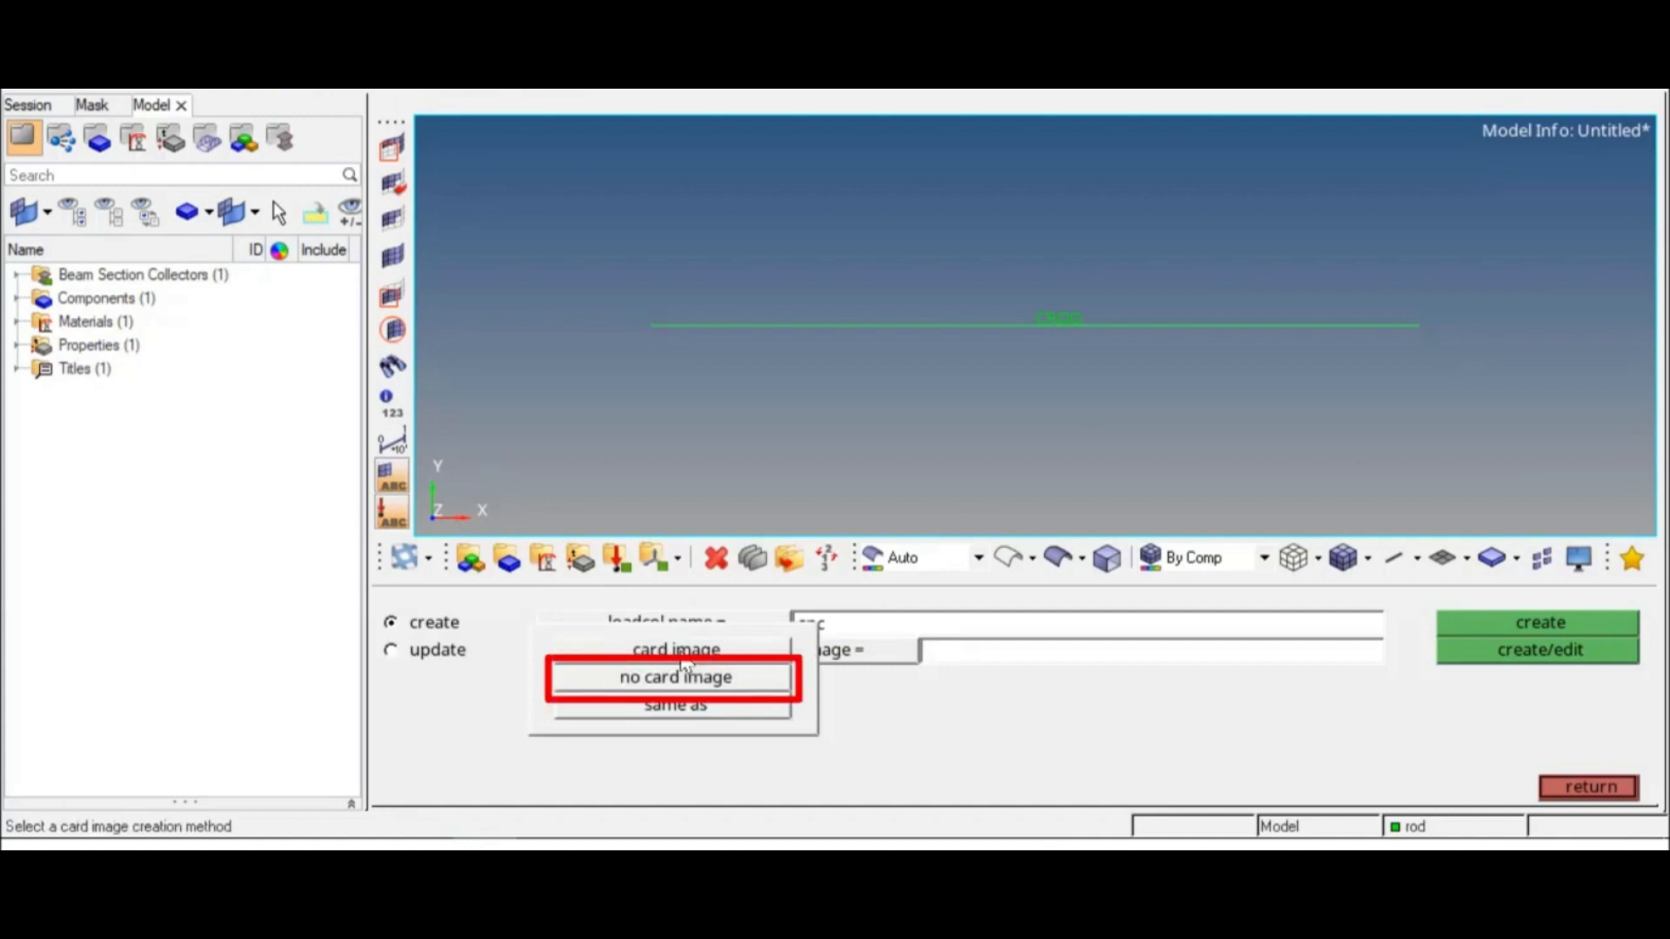
click(683, 670)
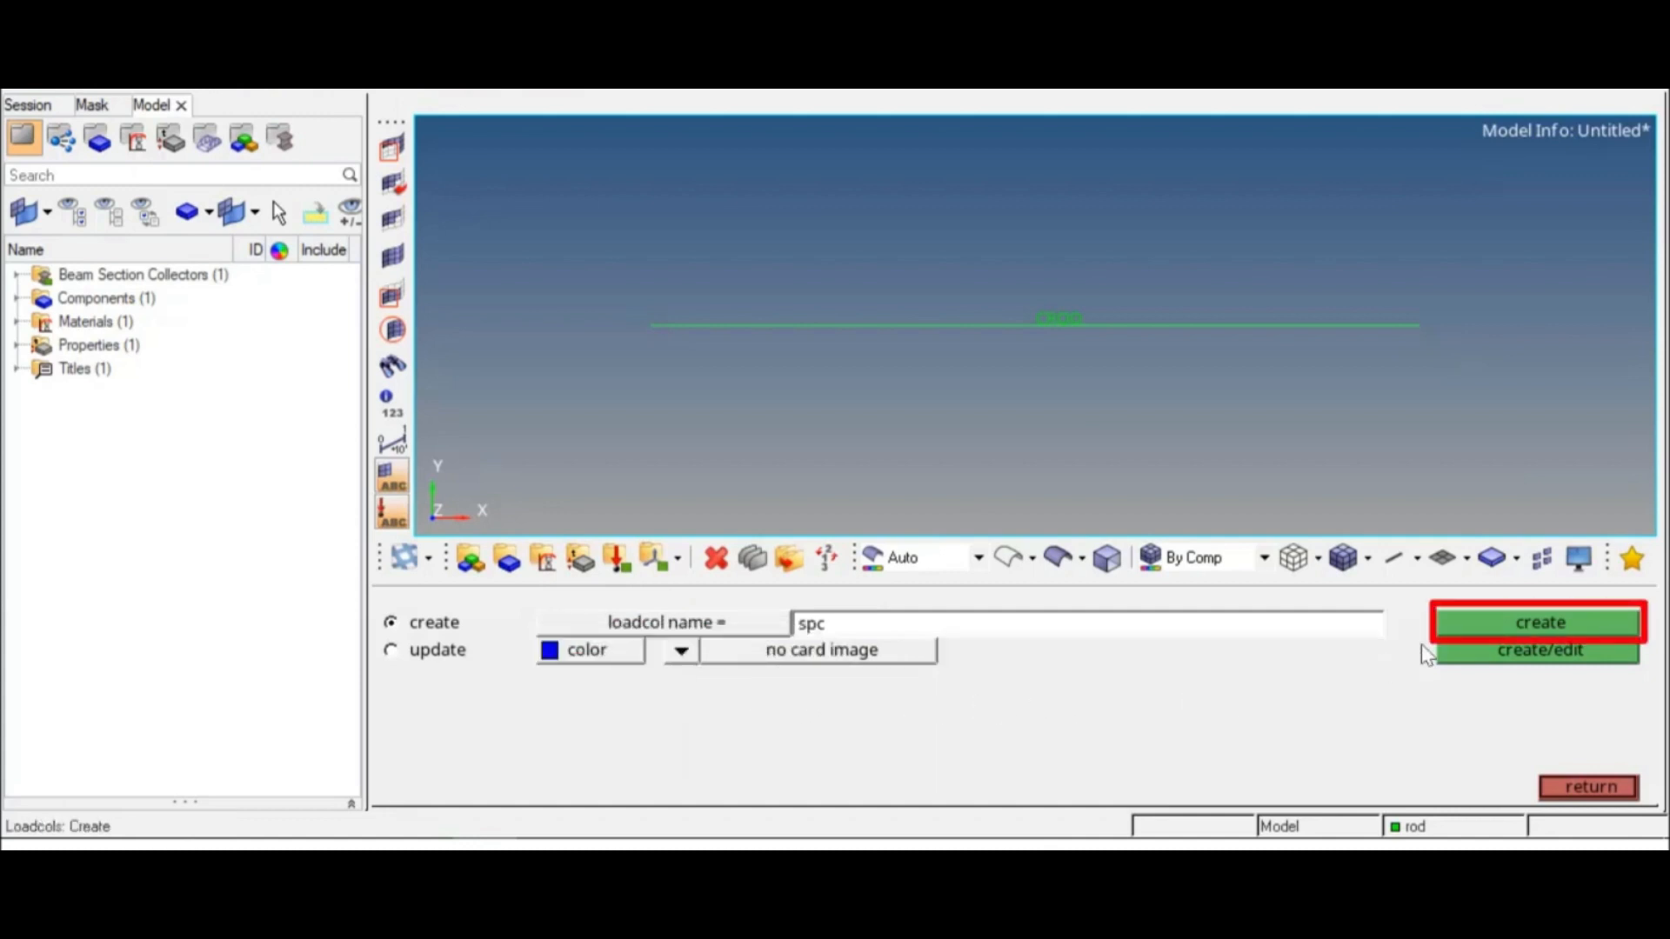
click(1451, 624)
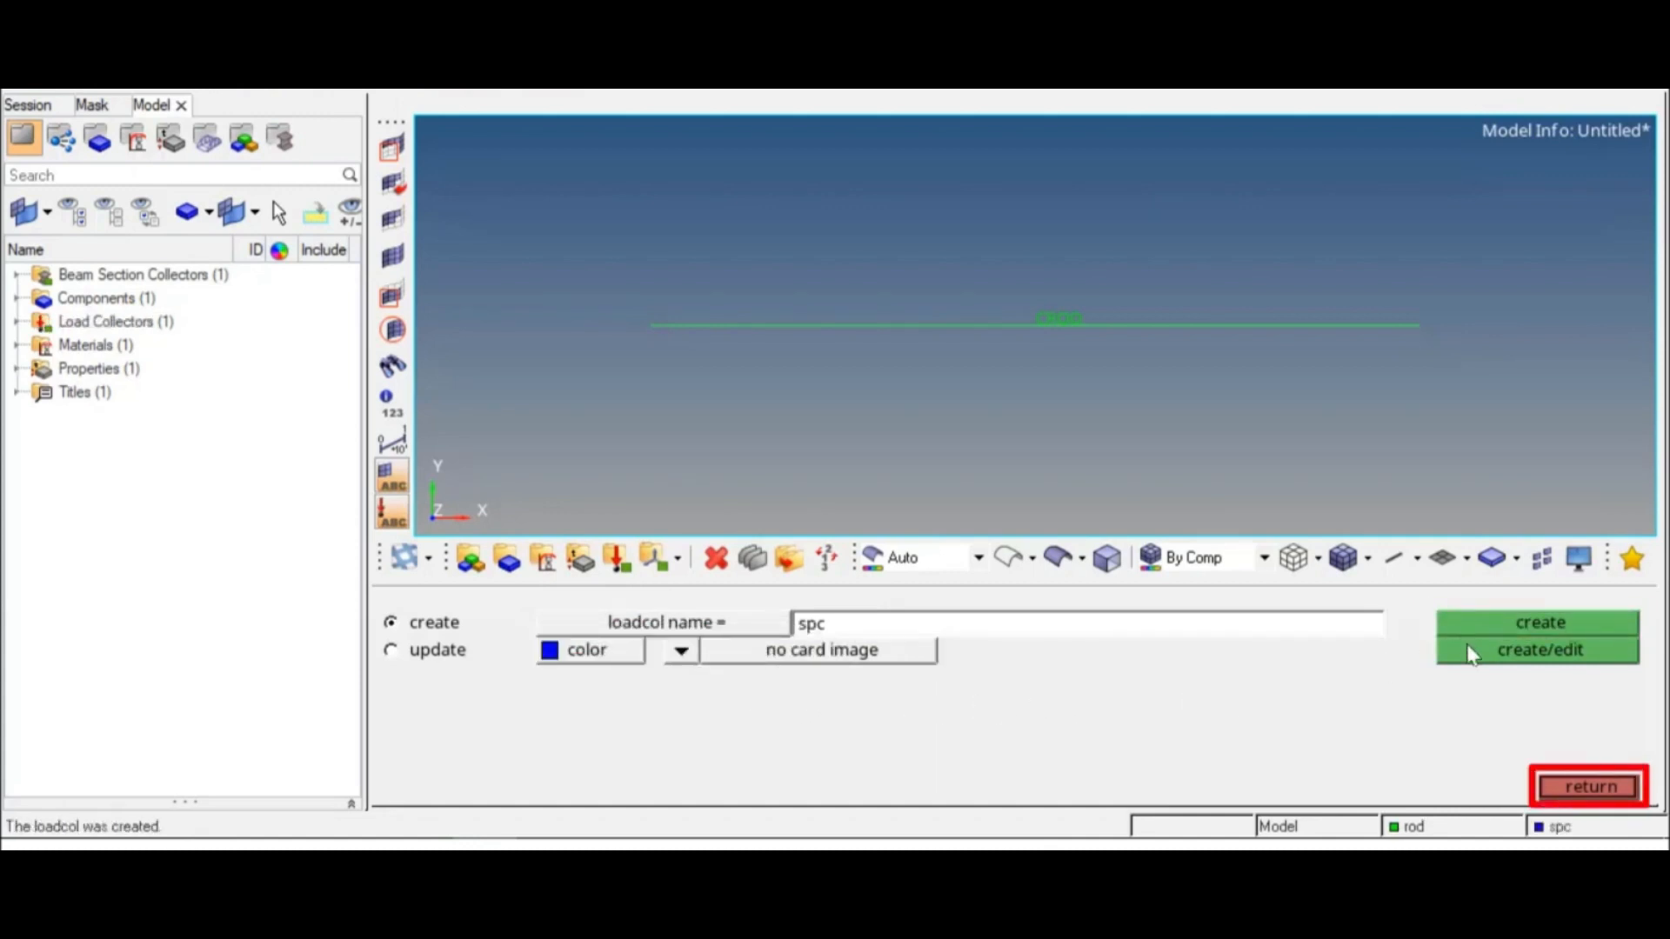
click(1571, 786)
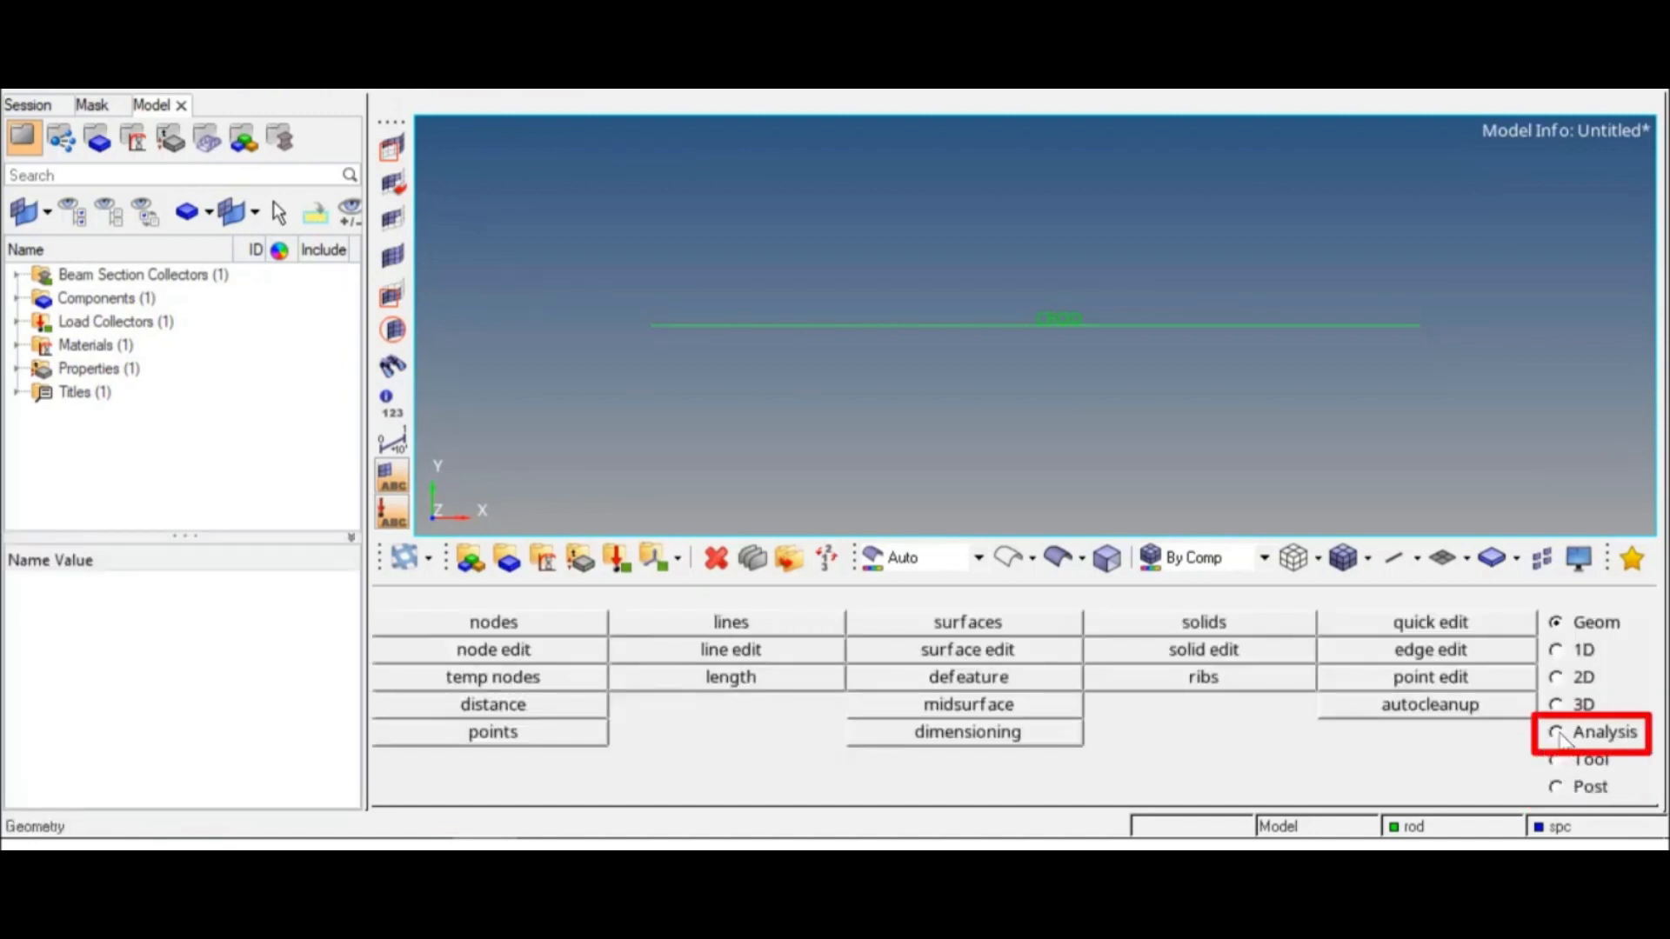
Step: Apply an SPC constraint on dof1 to dof6, all with value 0, at the rod's origin node
click(1559, 736)
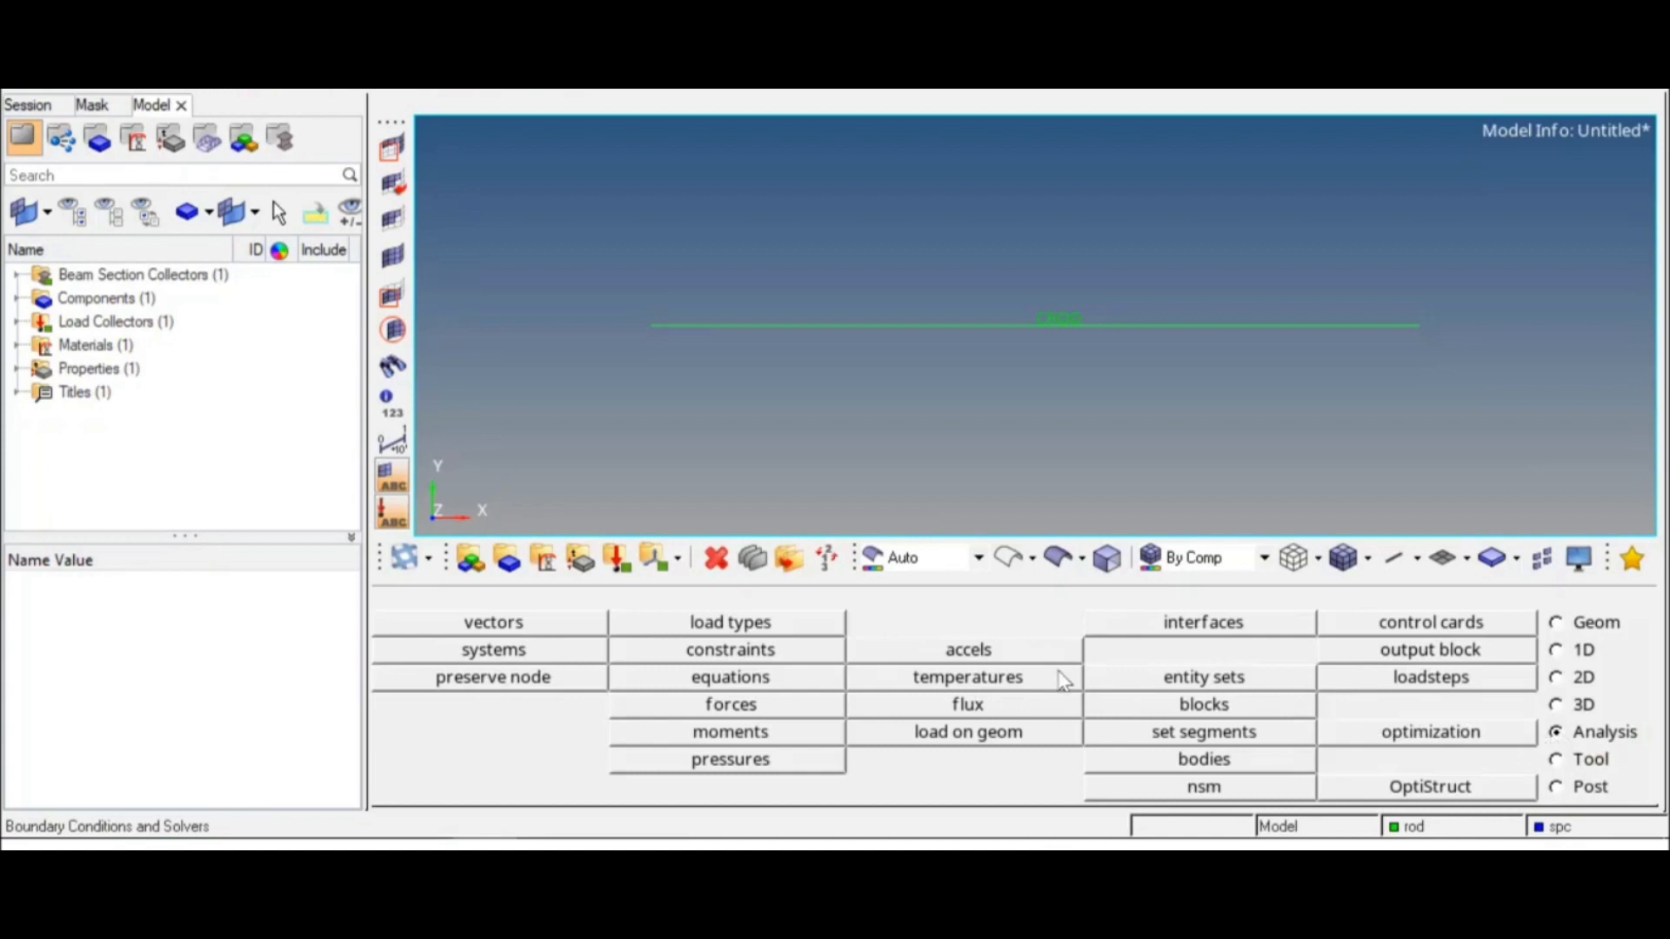
click(787, 653)
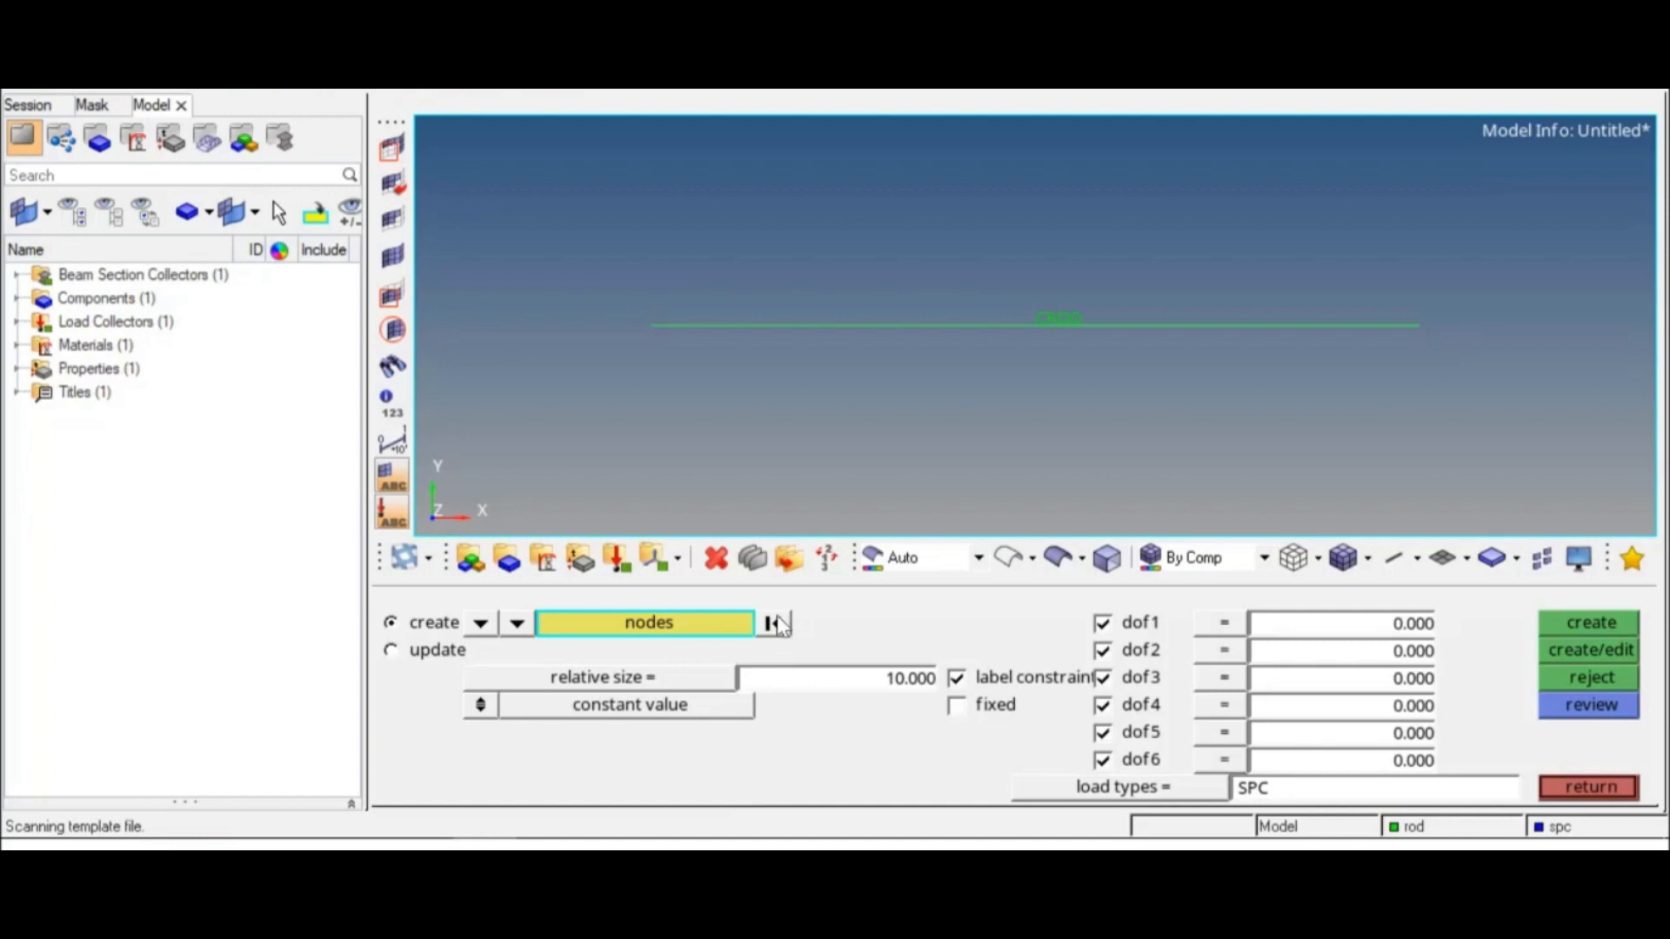
click(659, 342)
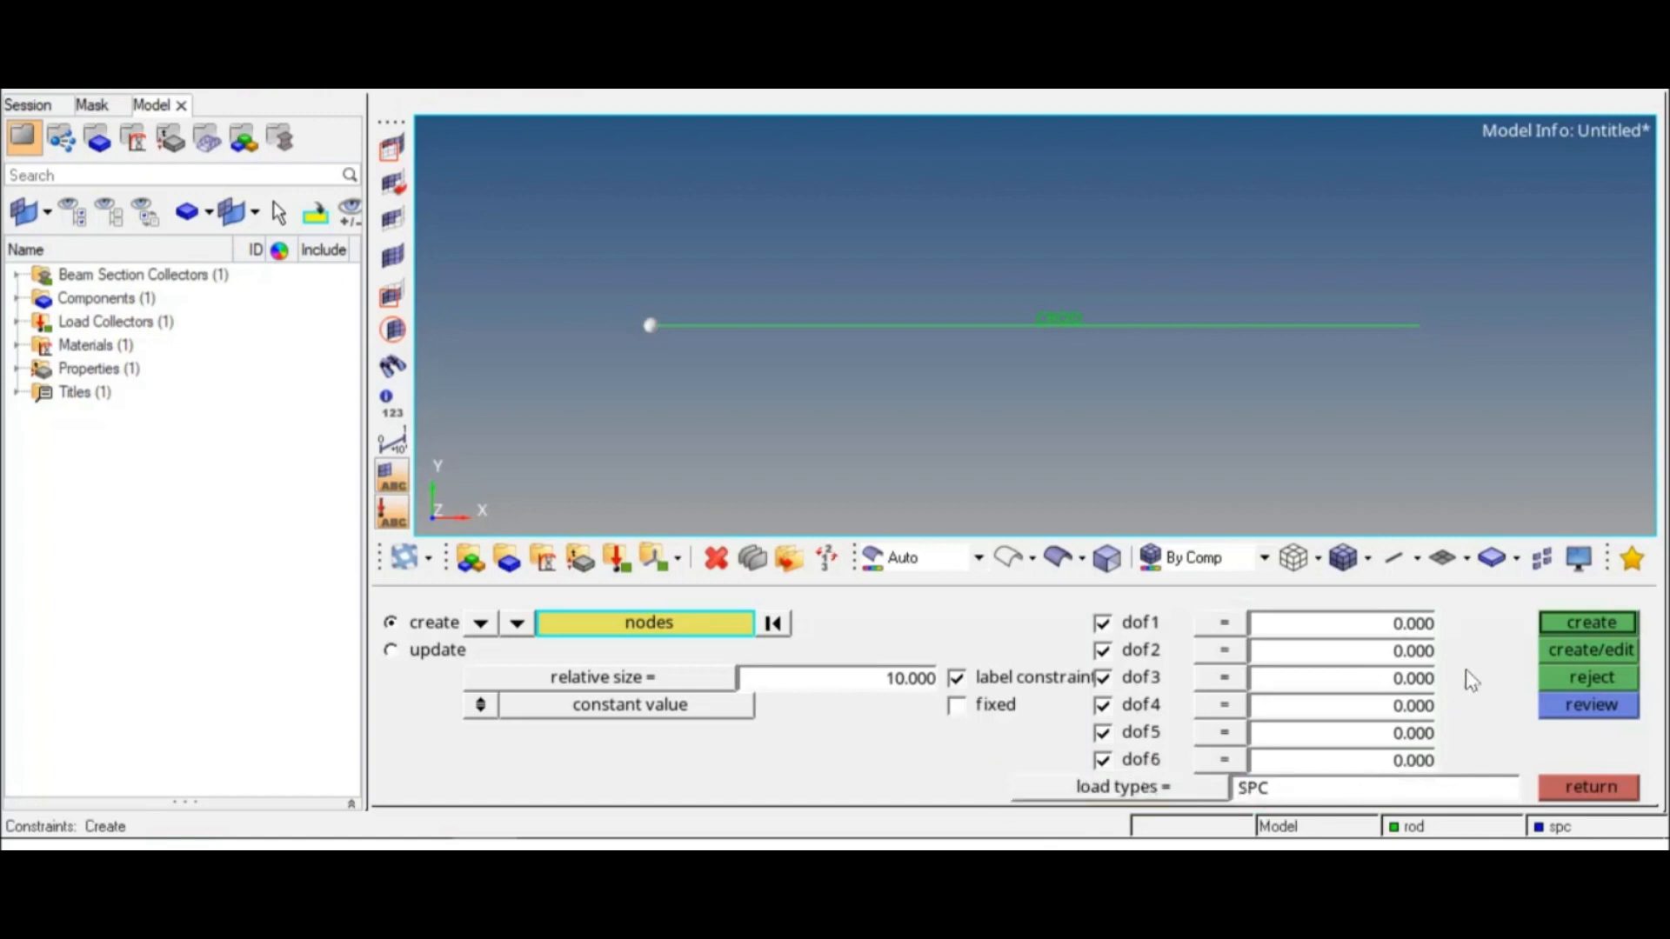
click(1553, 624)
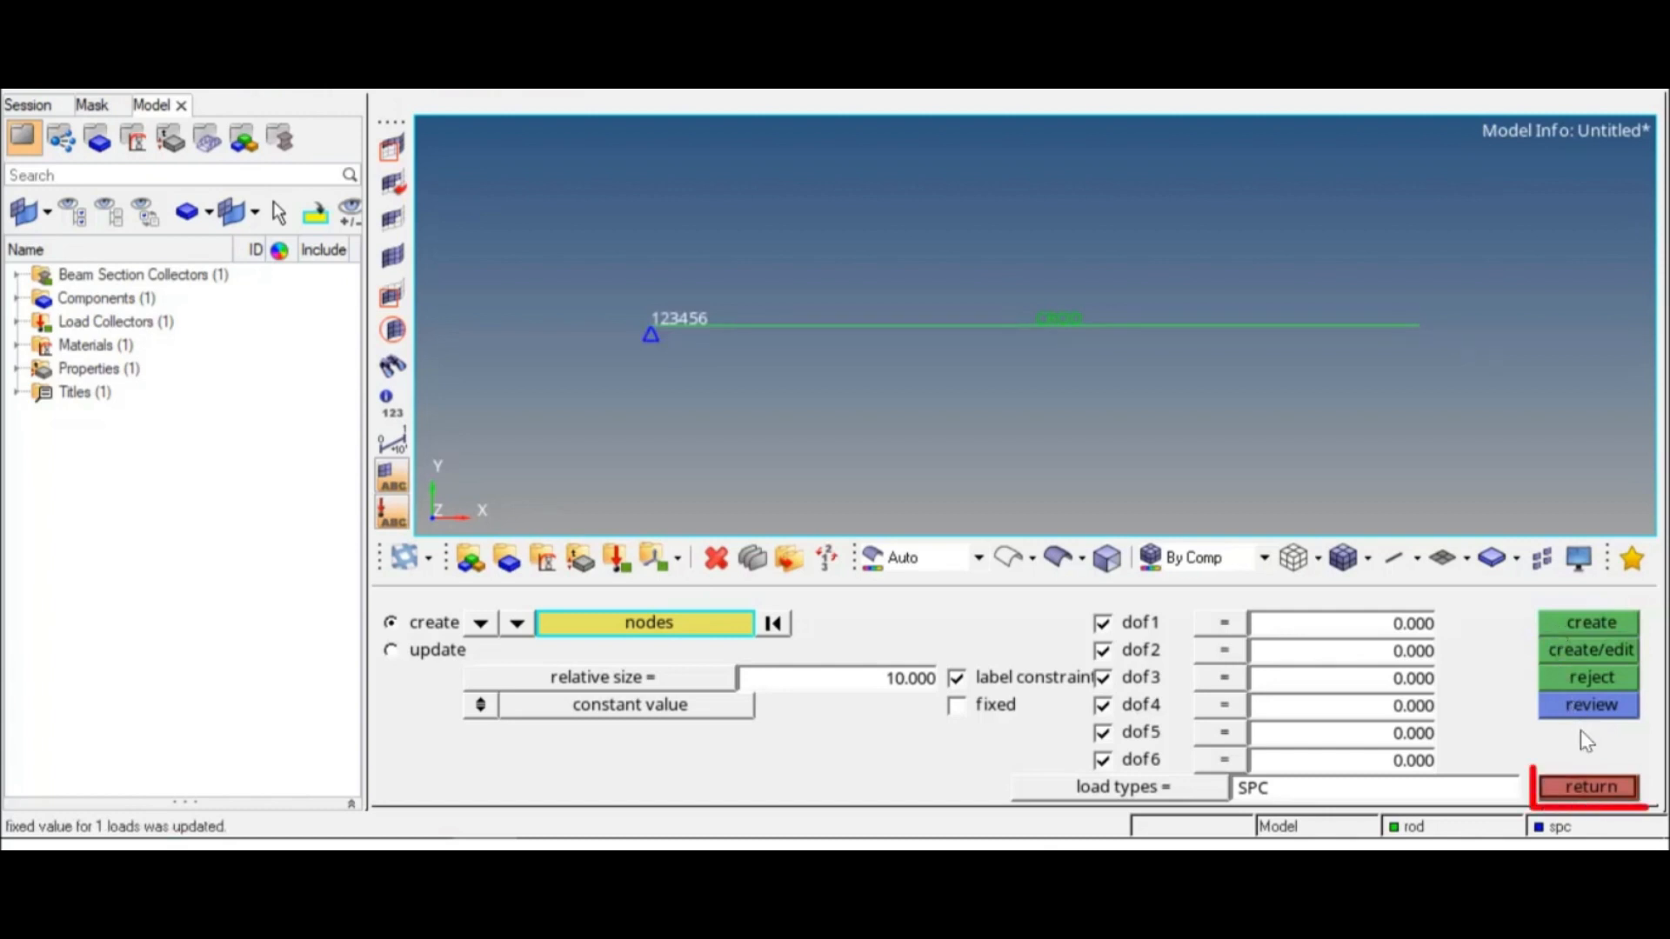
click(1587, 786)
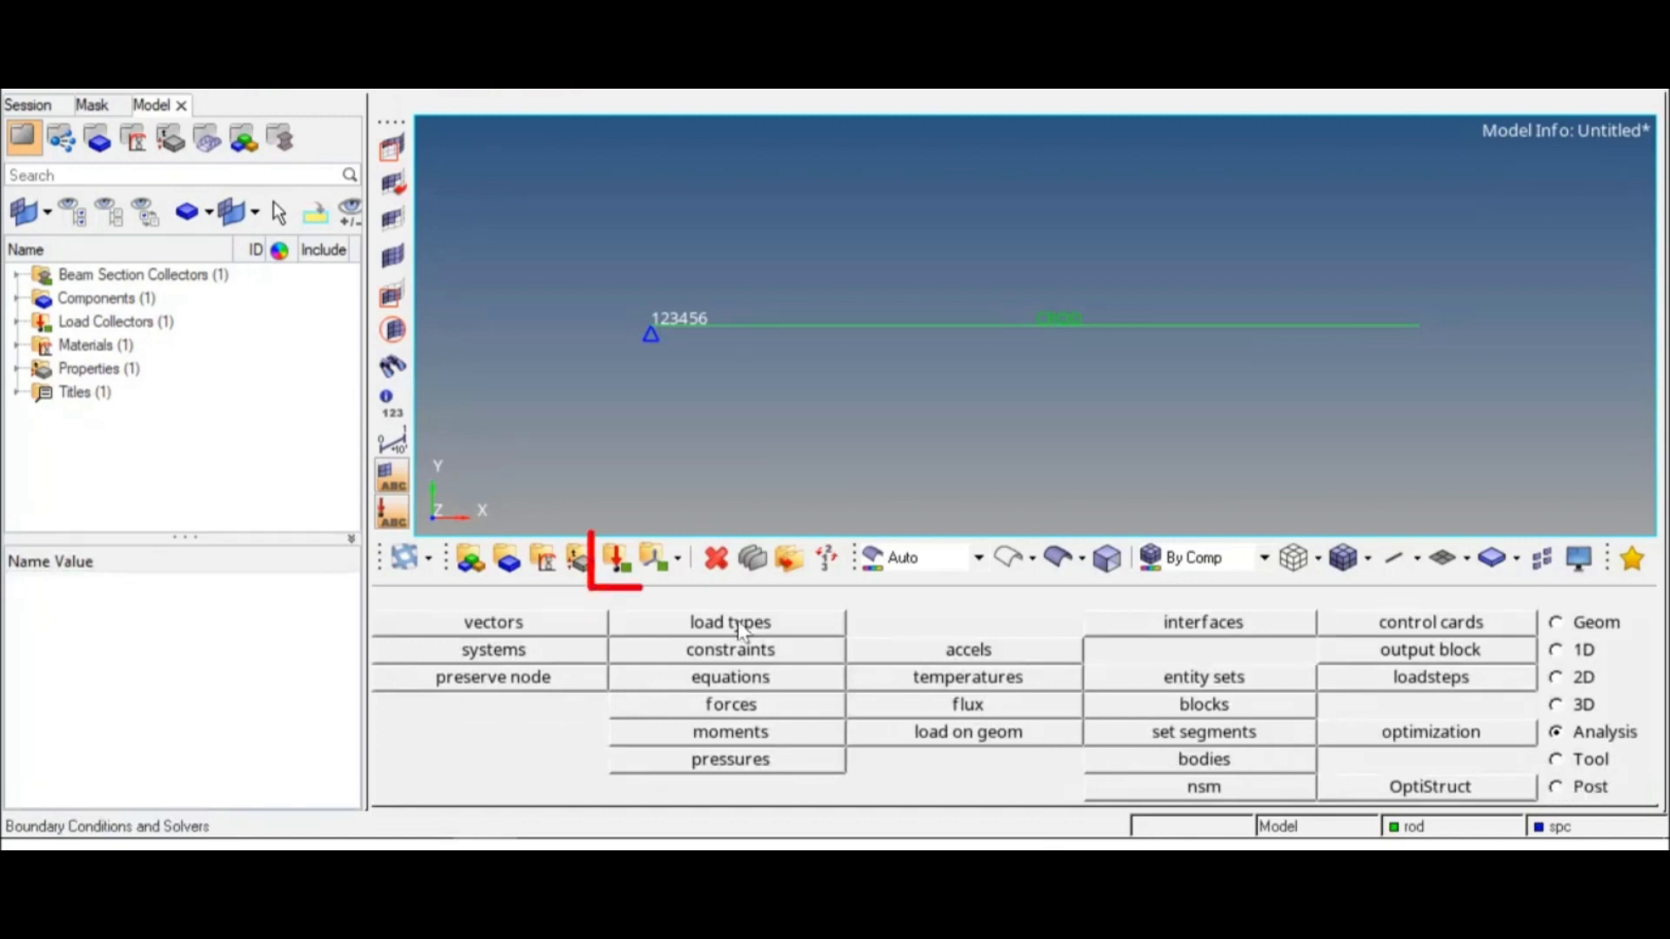
Step: Create a red load collector named force with no card image
click(619, 566)
double_click(811, 624)
text(force)
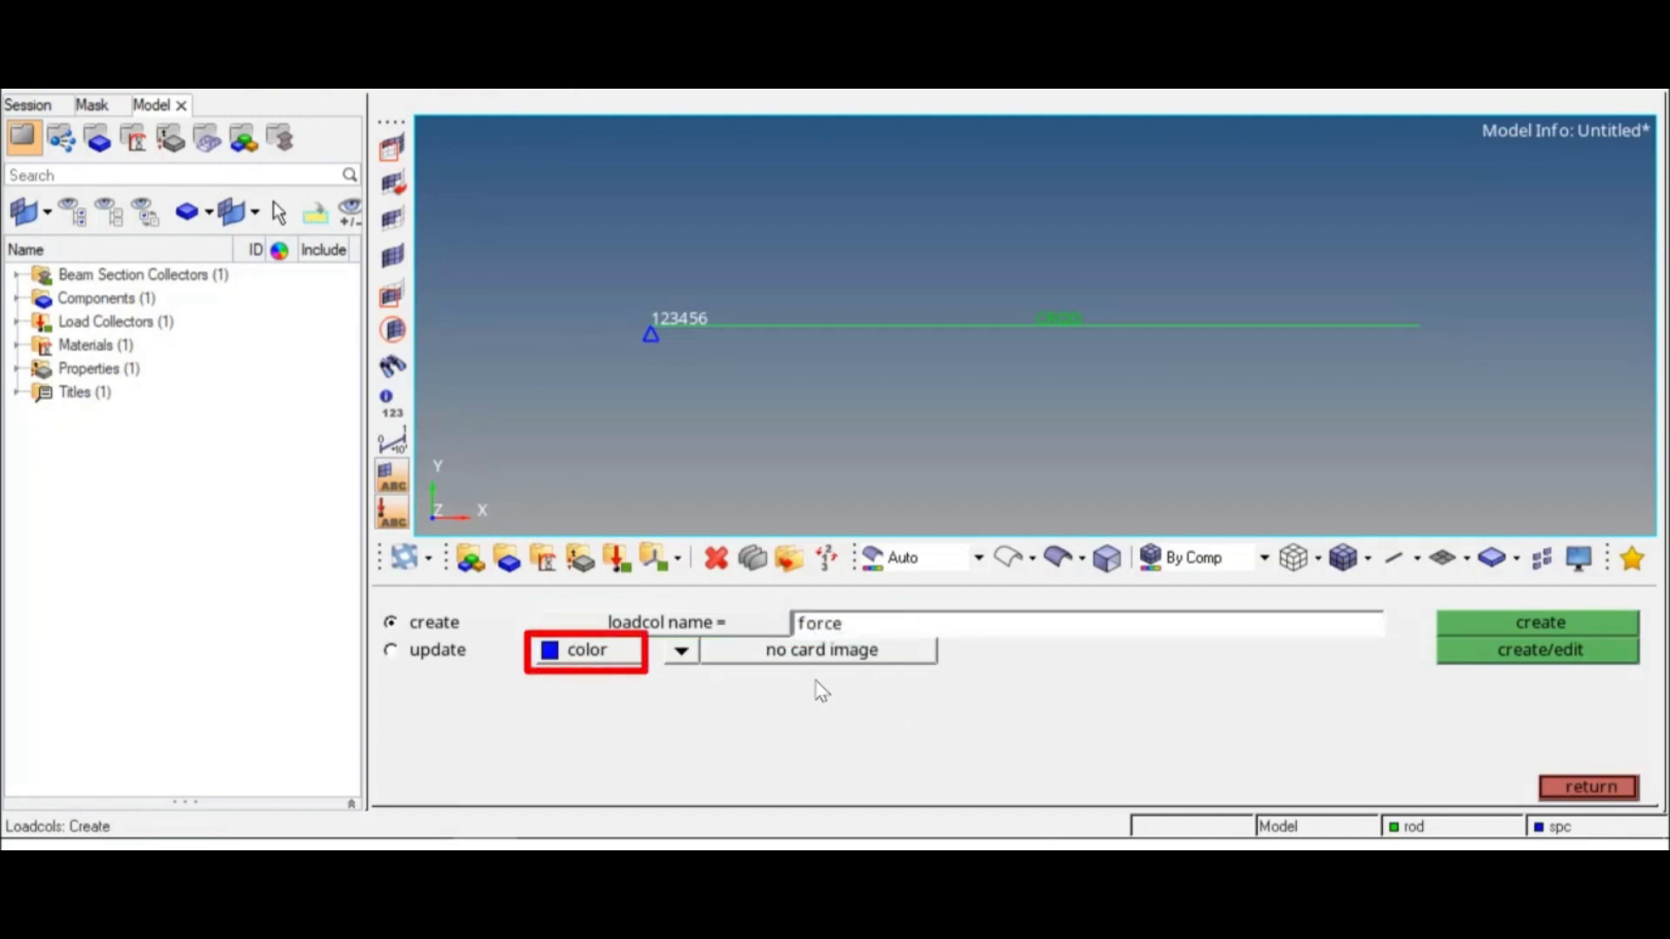
click(616, 650)
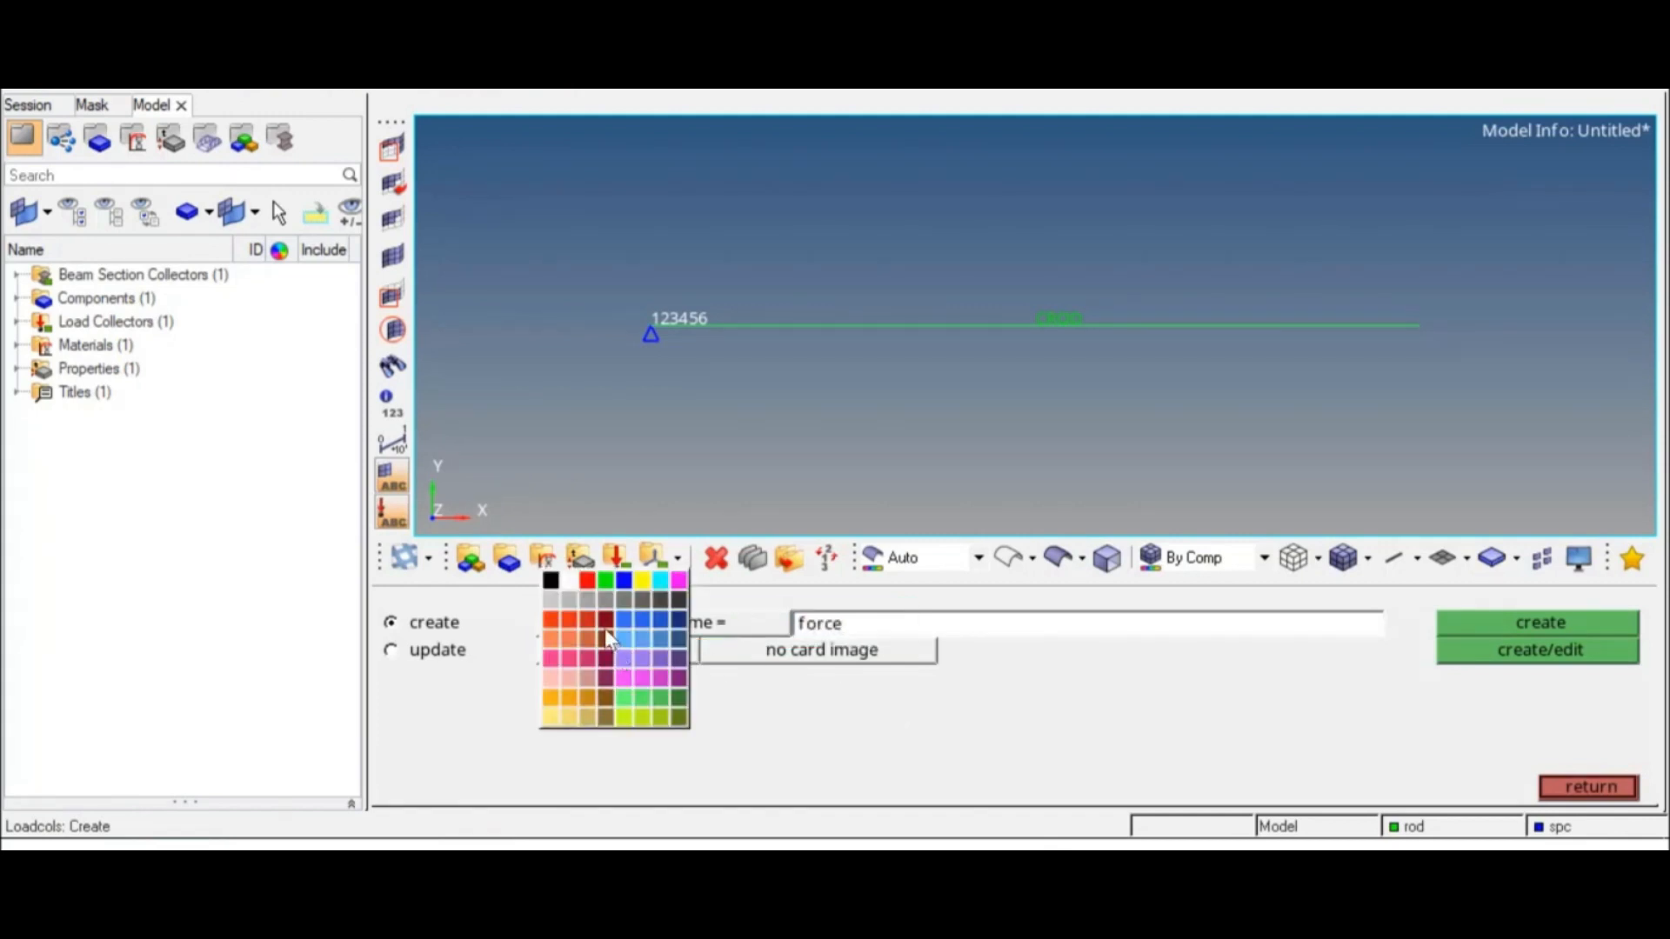
click(585, 583)
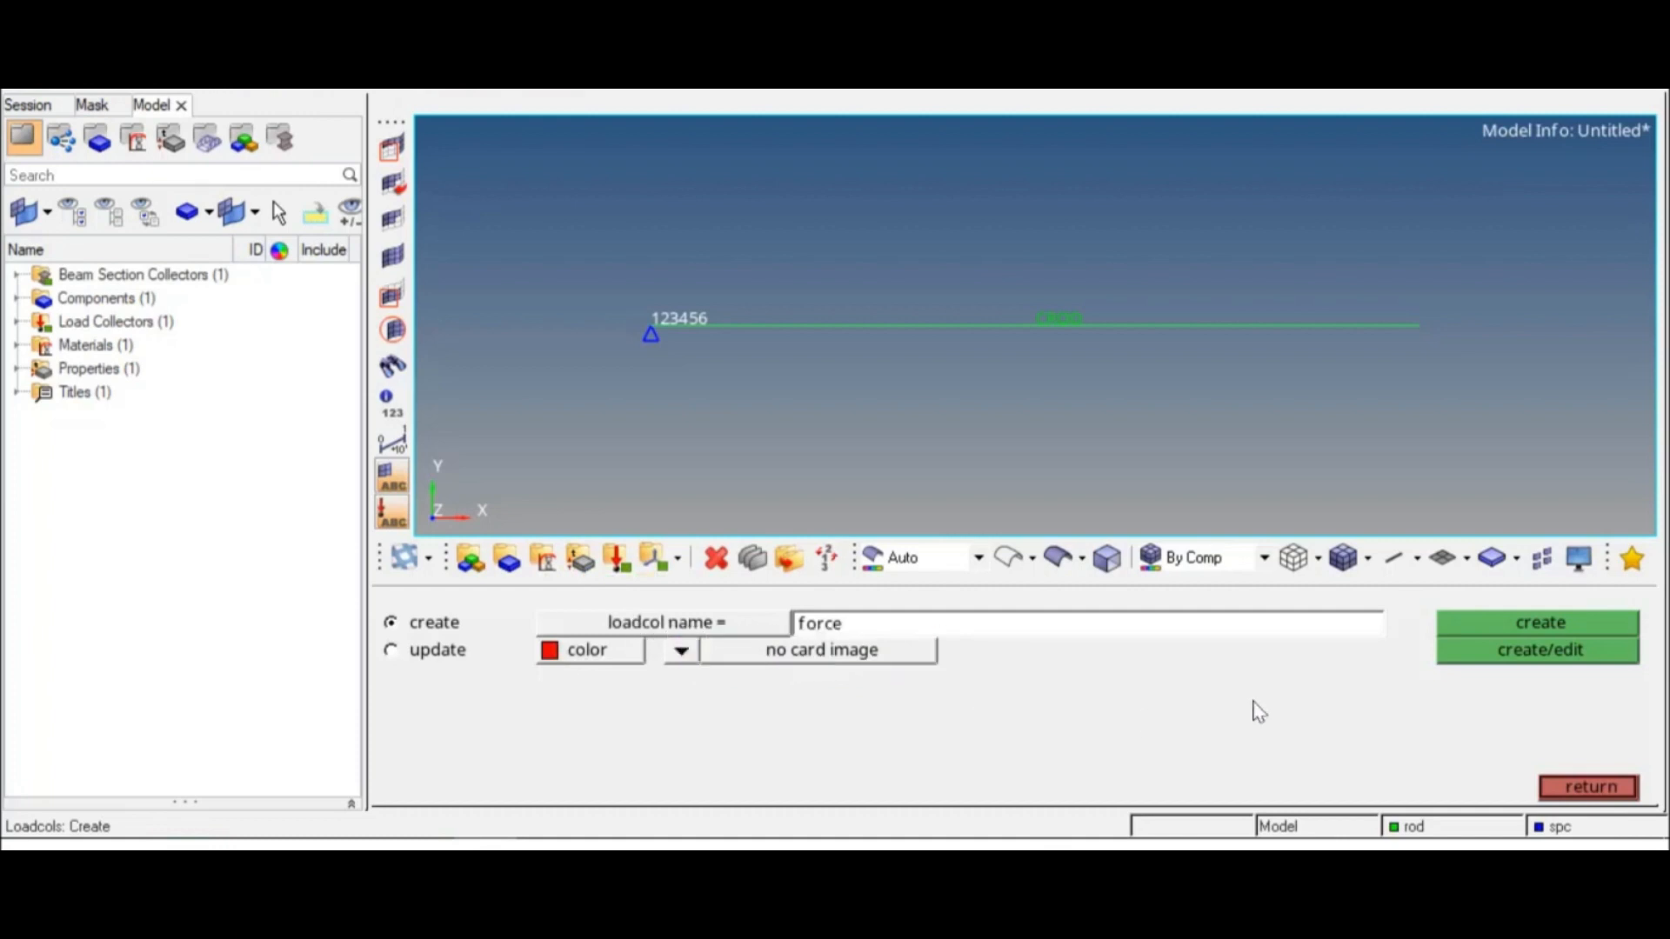
click(1494, 623)
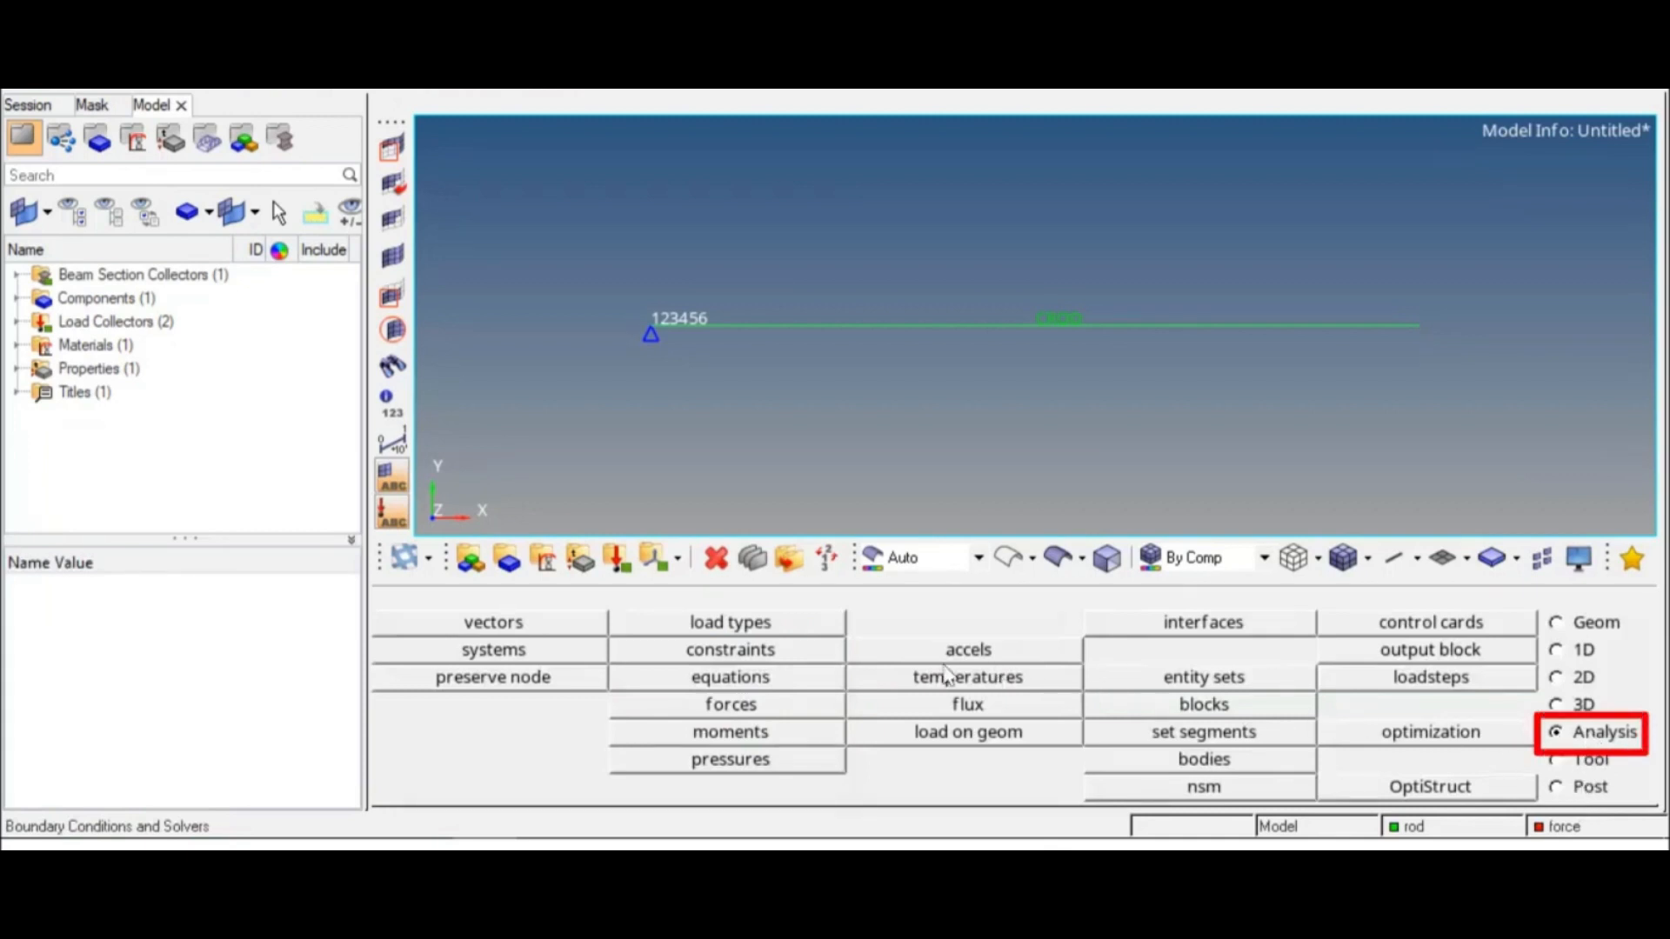
Step: Apply a force of magnitude 1e5 along the x-axis at the rod's free end node
click(764, 712)
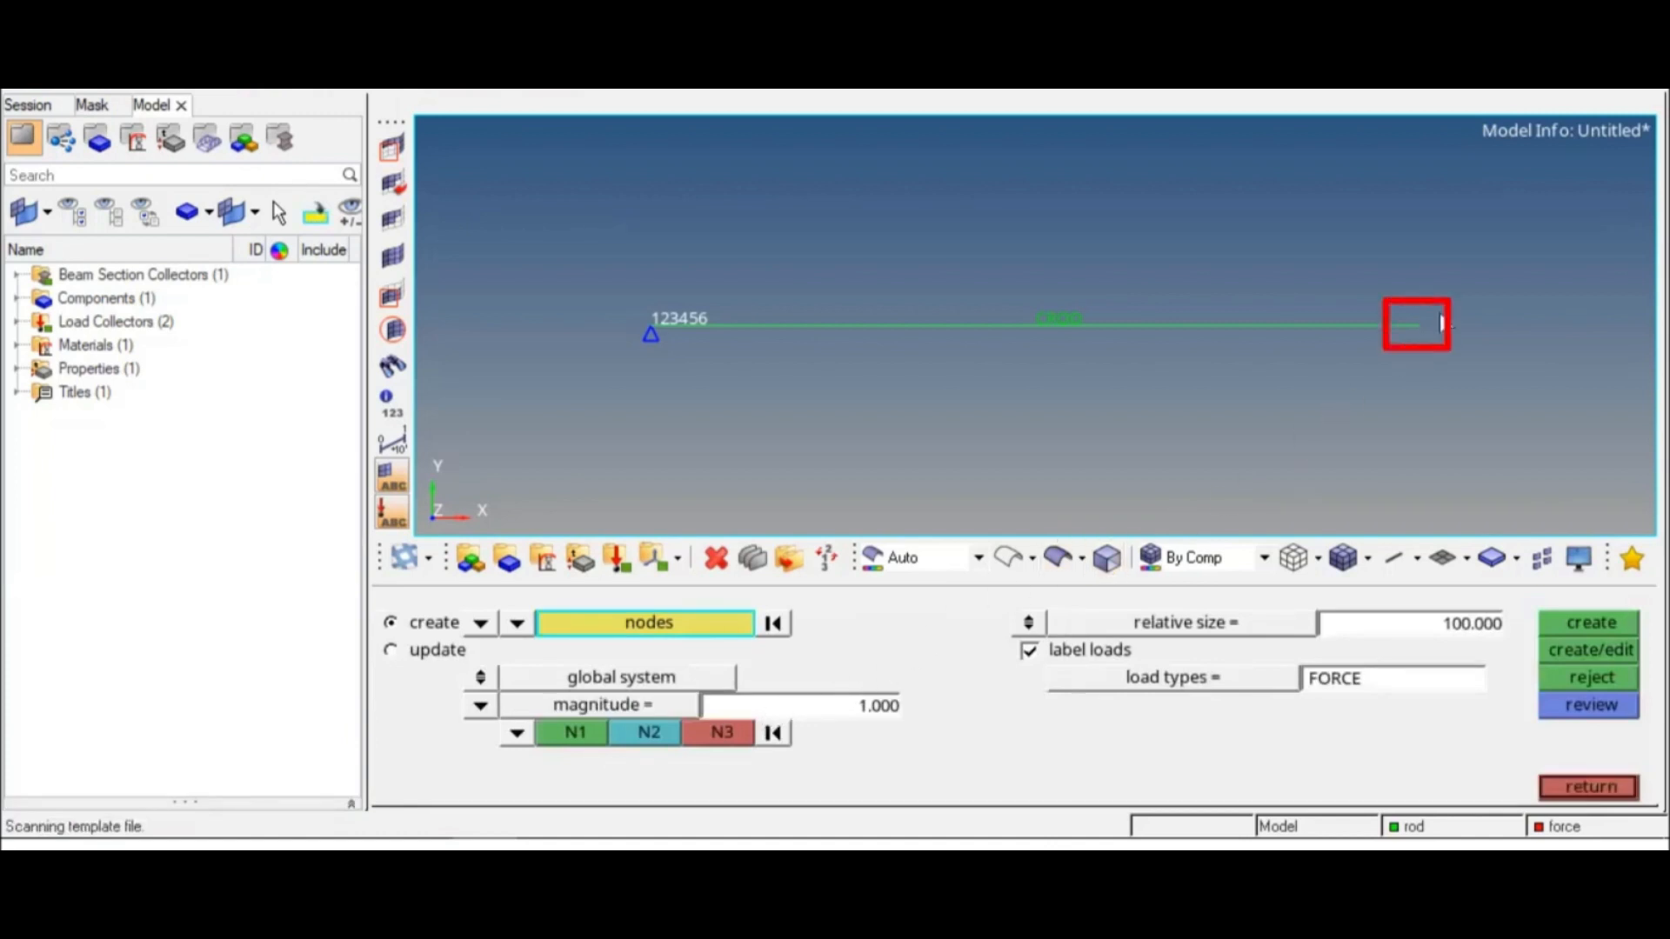
click(1426, 331)
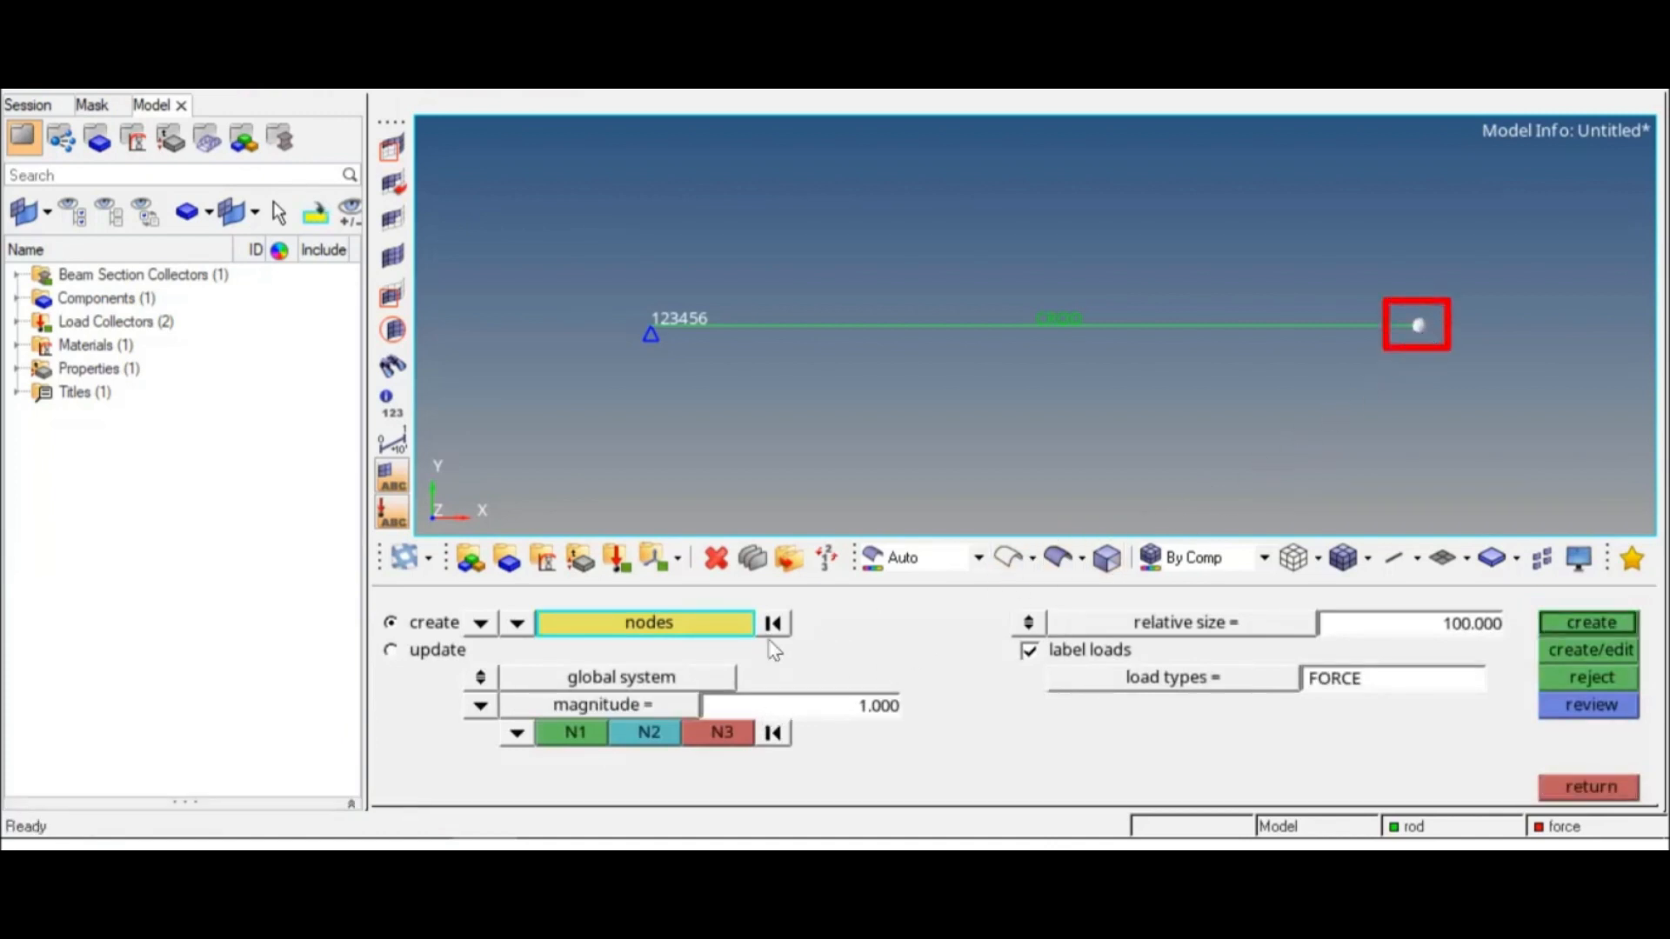
click(519, 735)
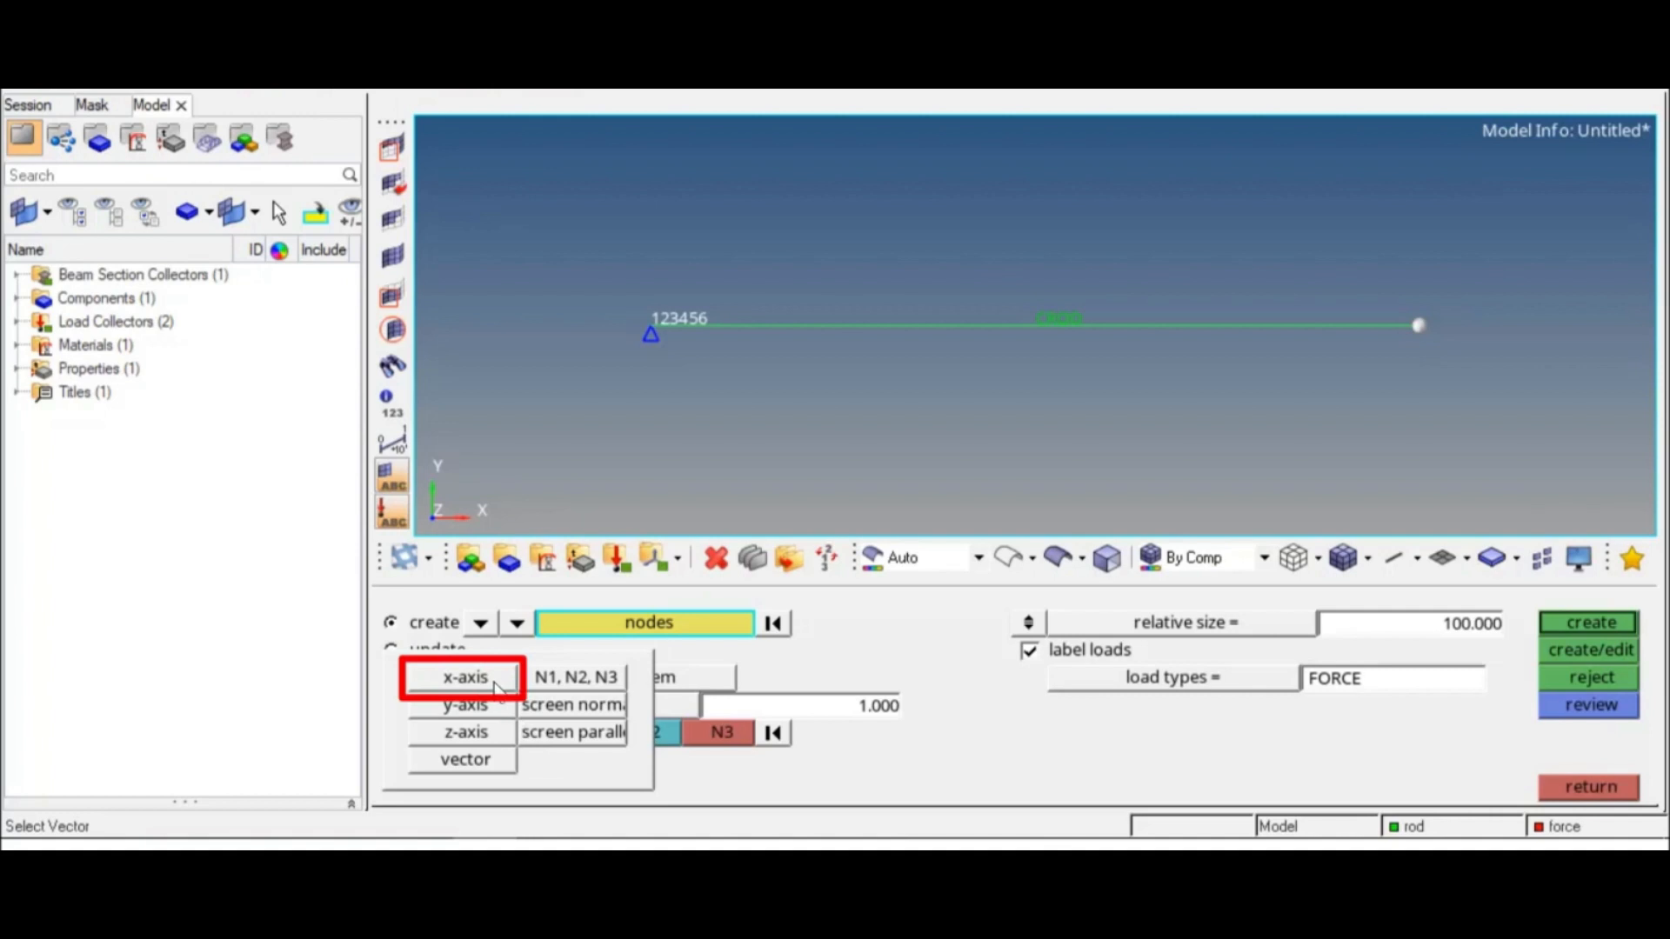
click(465, 679)
click(831, 709)
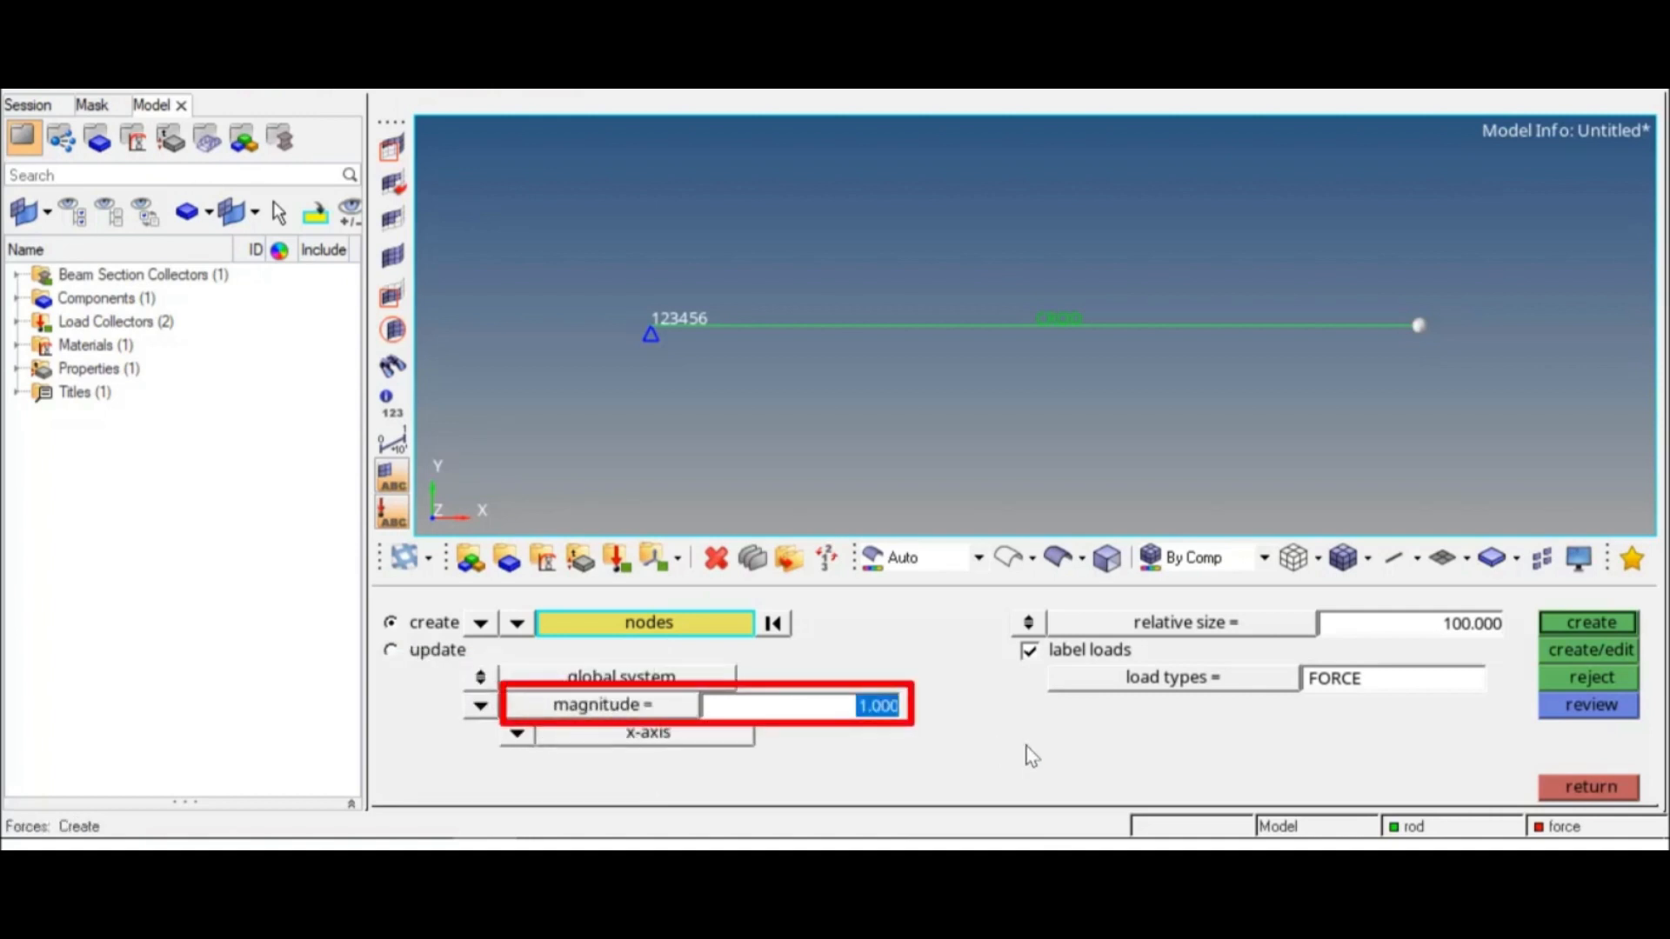
text(1e5)
key(Return)
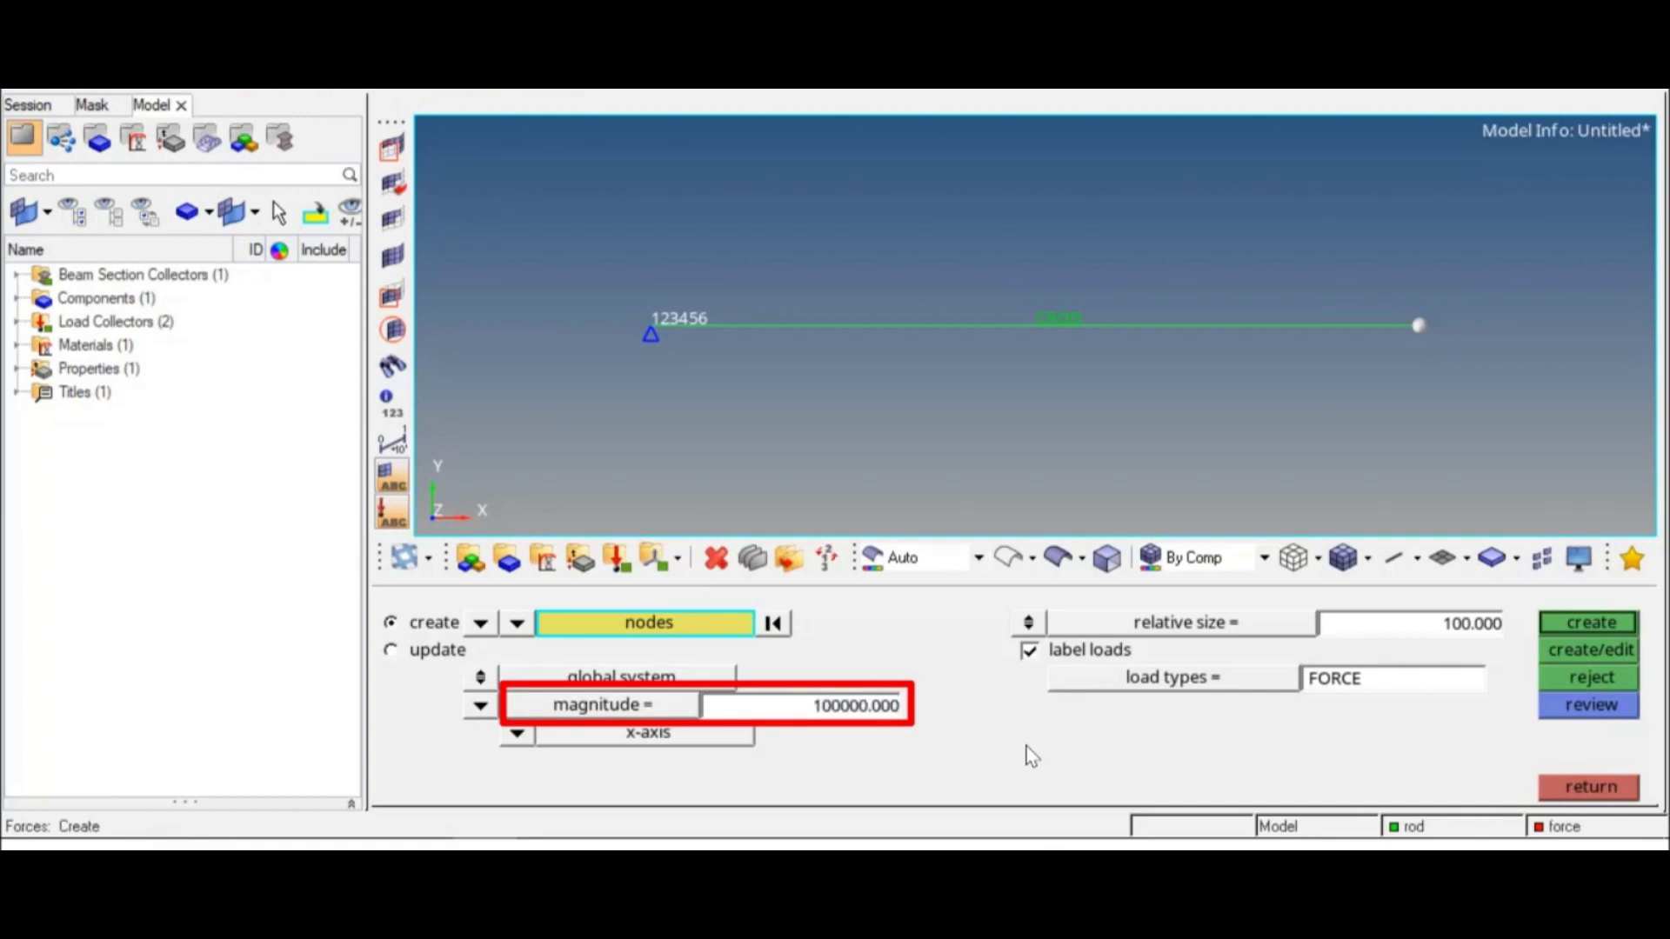
click(1580, 625)
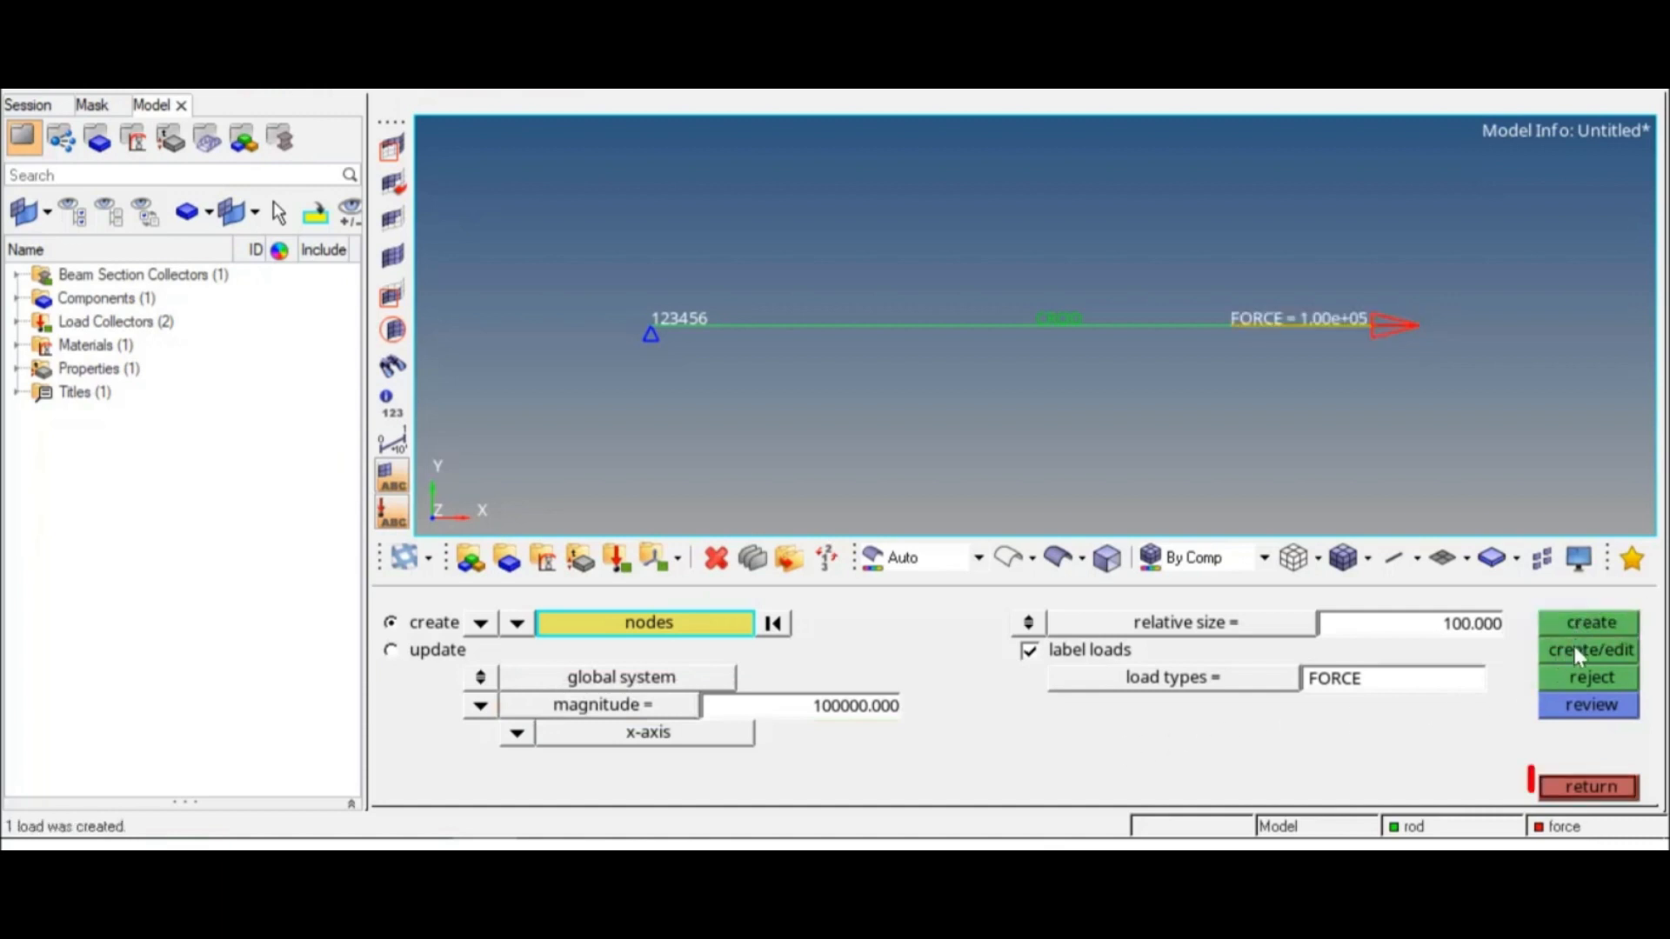
click(1588, 787)
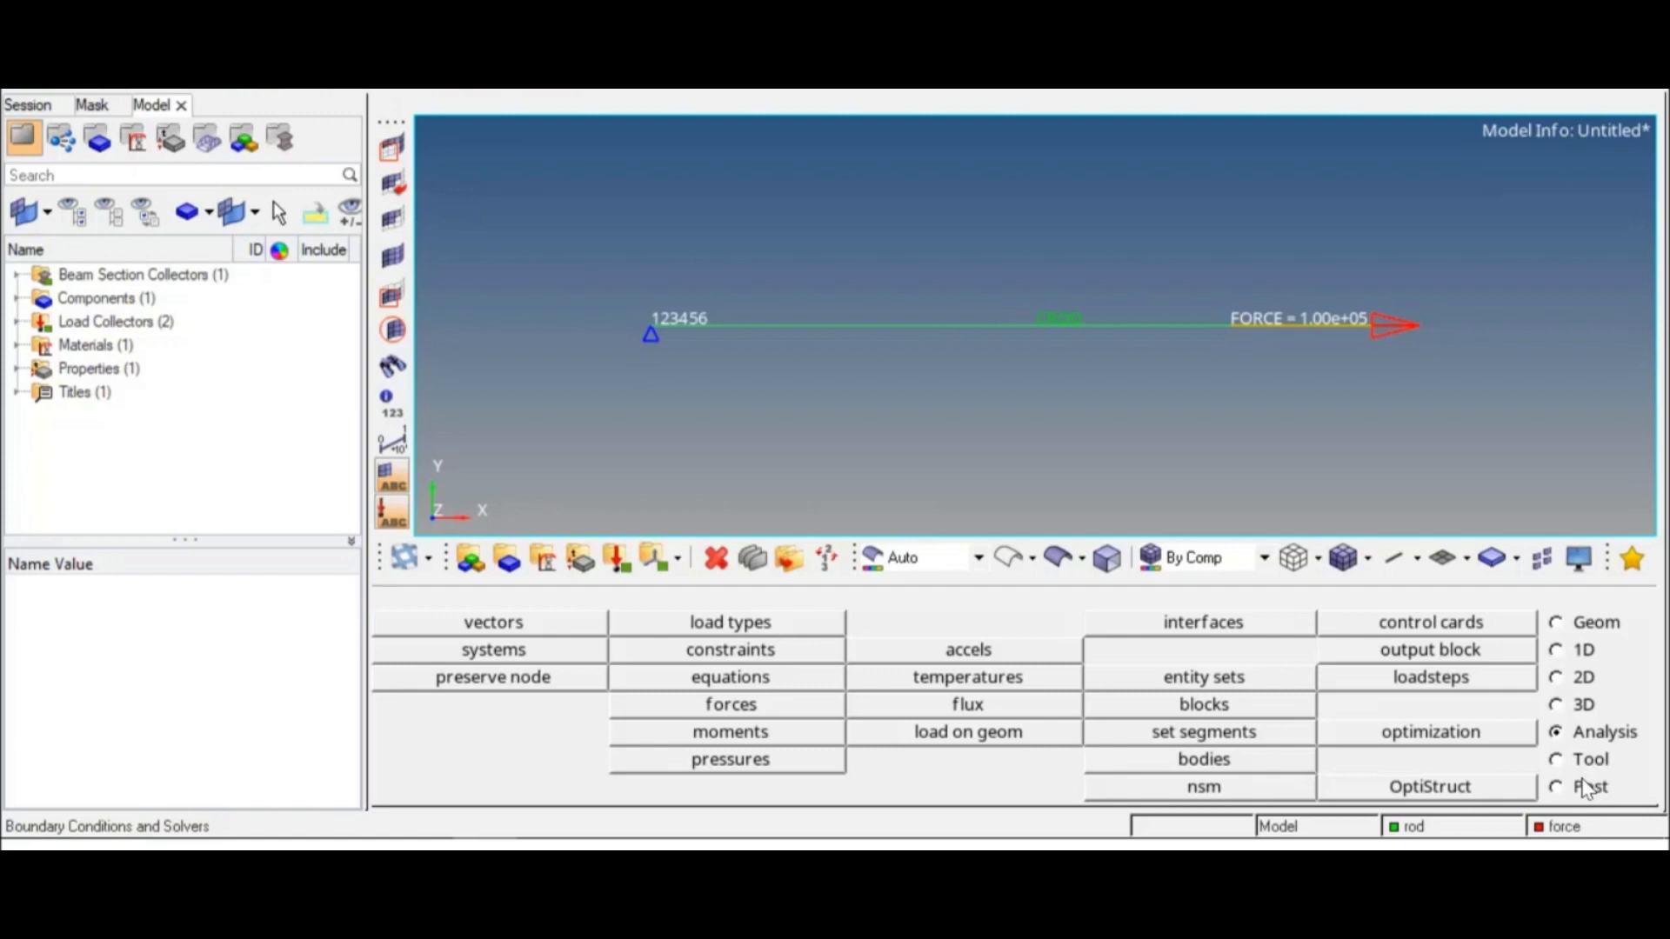
Step: Set up a new load step of type linear static and name it rod
click(1488, 689)
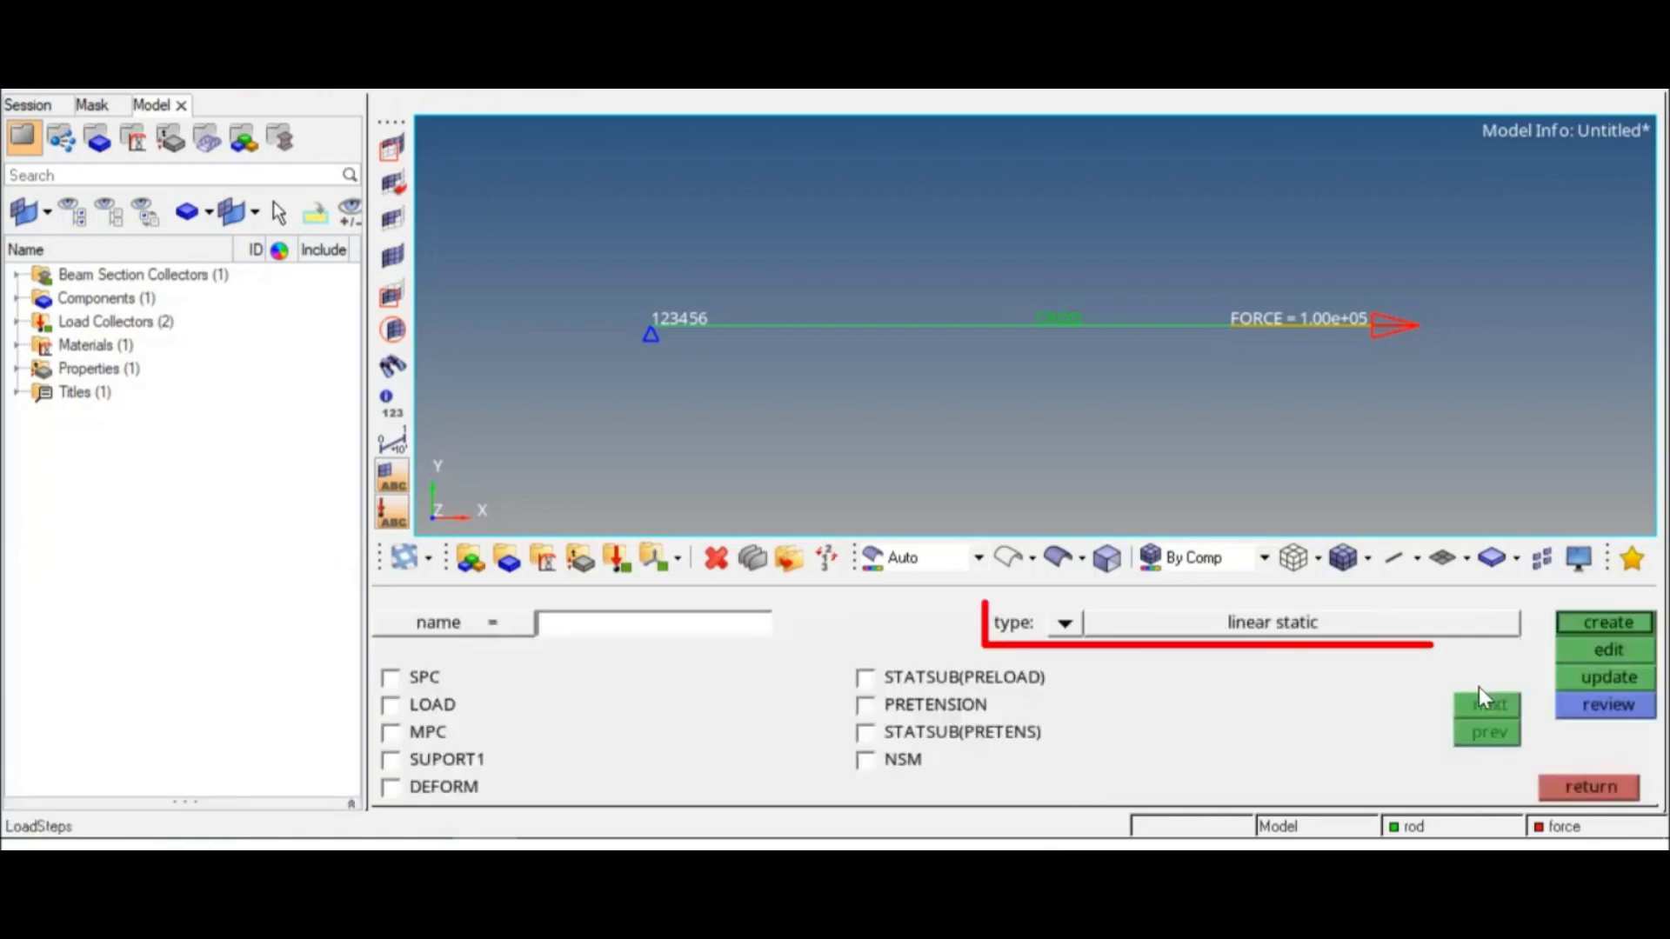
click(1068, 625)
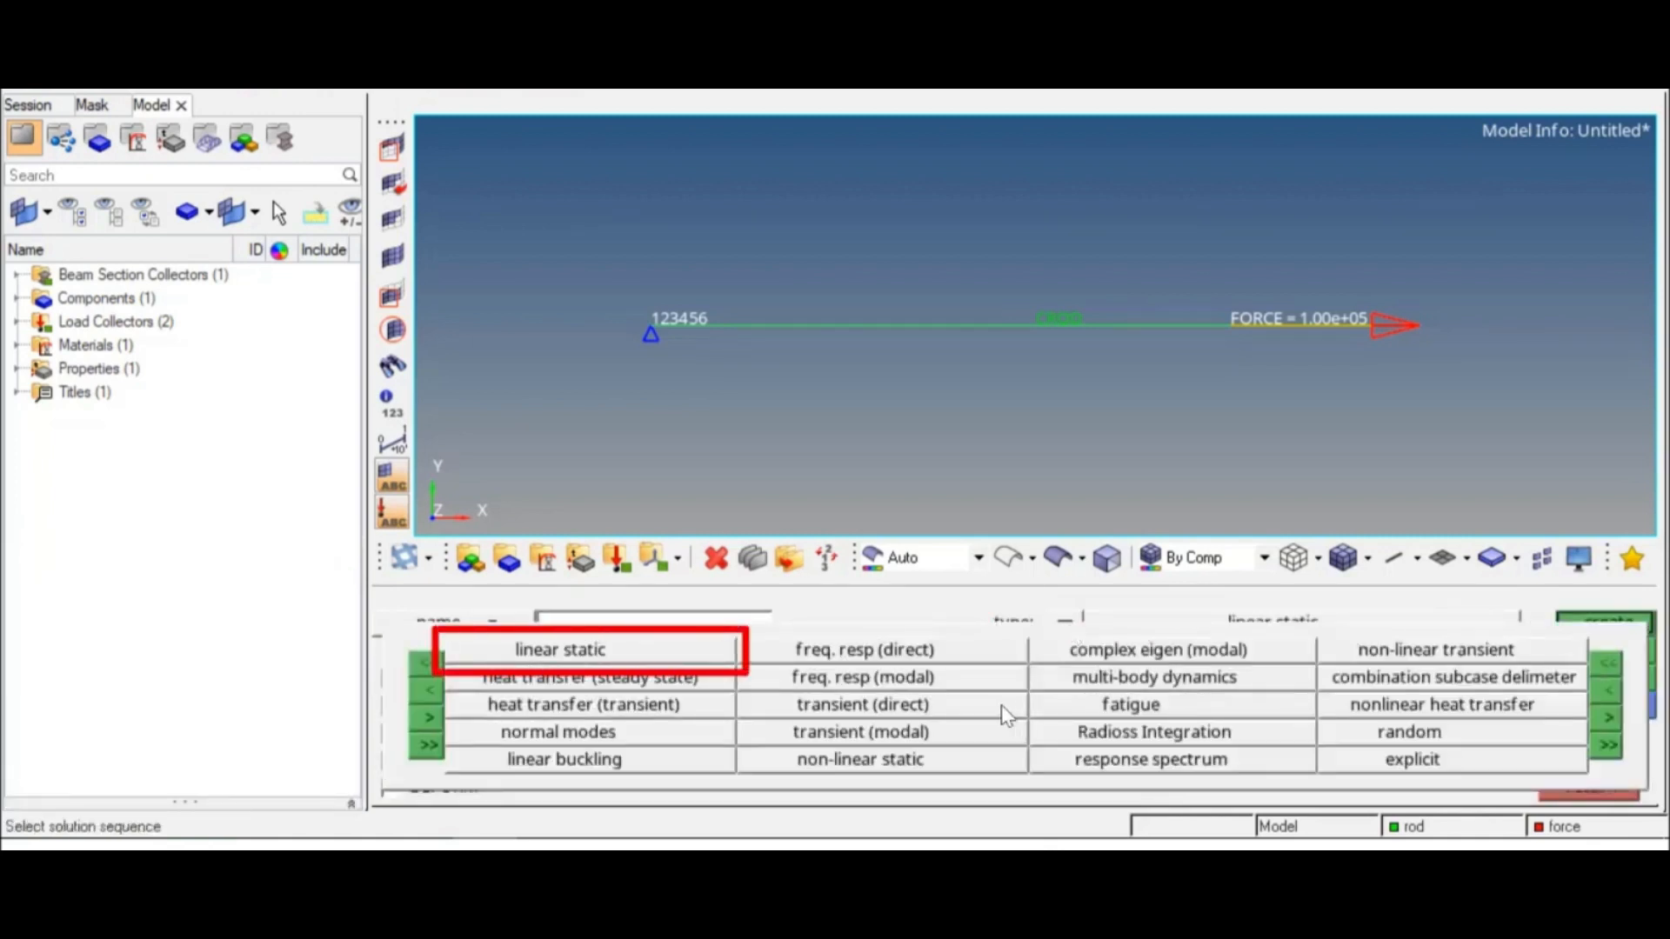
click(616, 652)
click(641, 628)
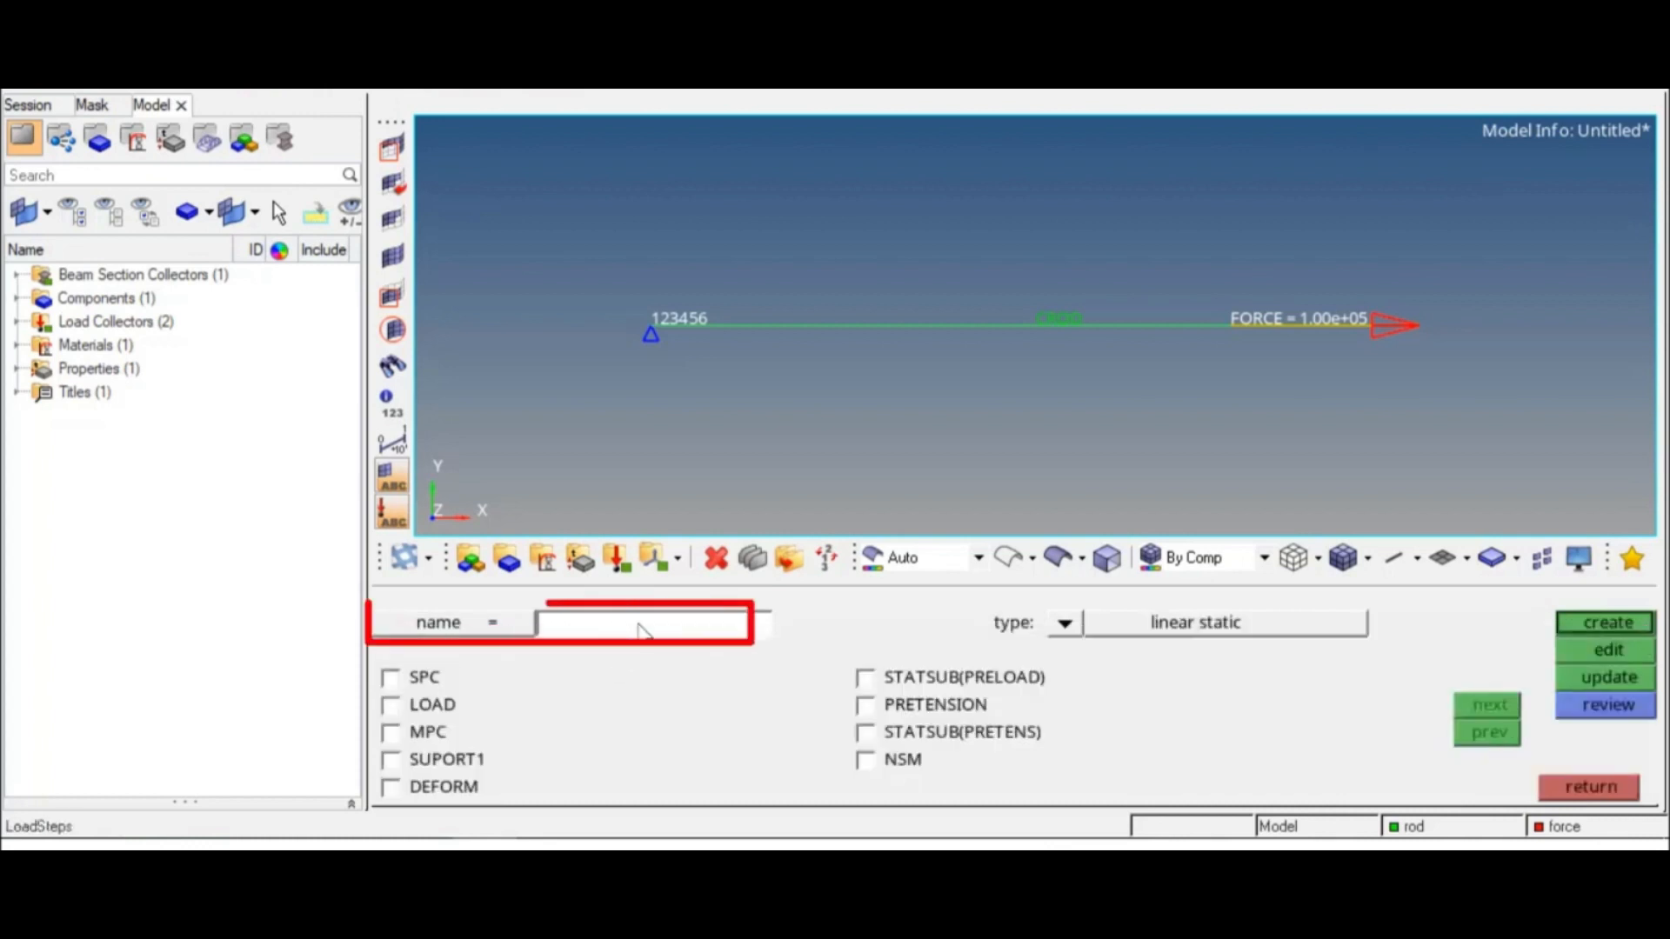
text(rod)
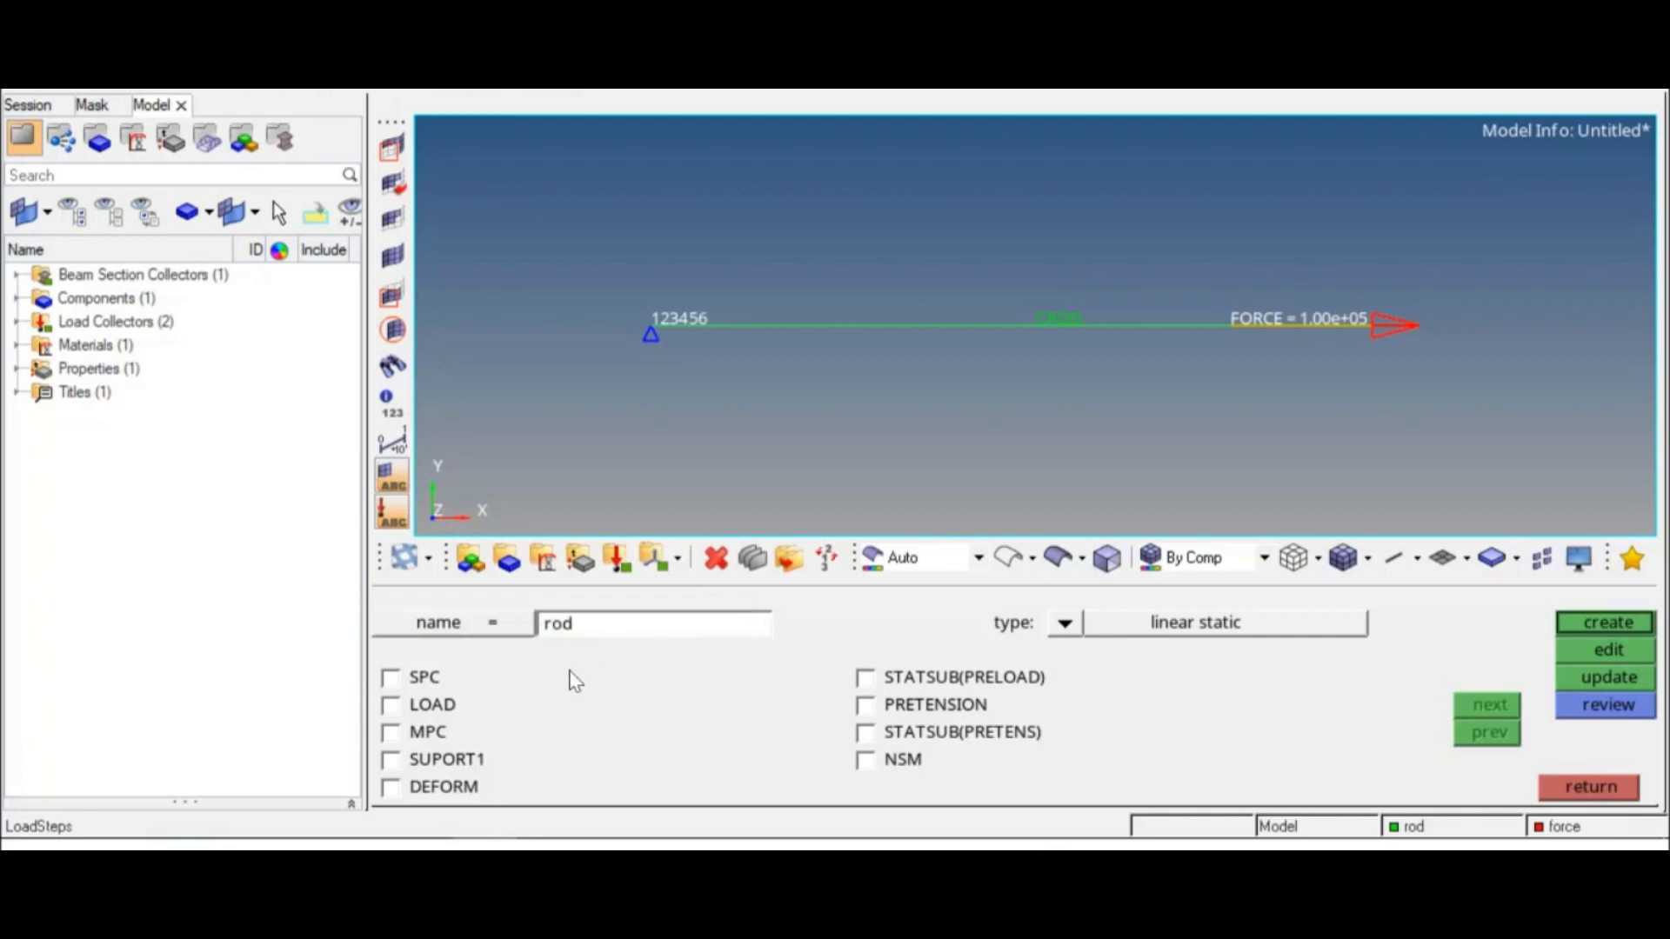
Step: Assign the spc collector as SPC and the force collector as LOAD, and create the rod load step
click(424, 678)
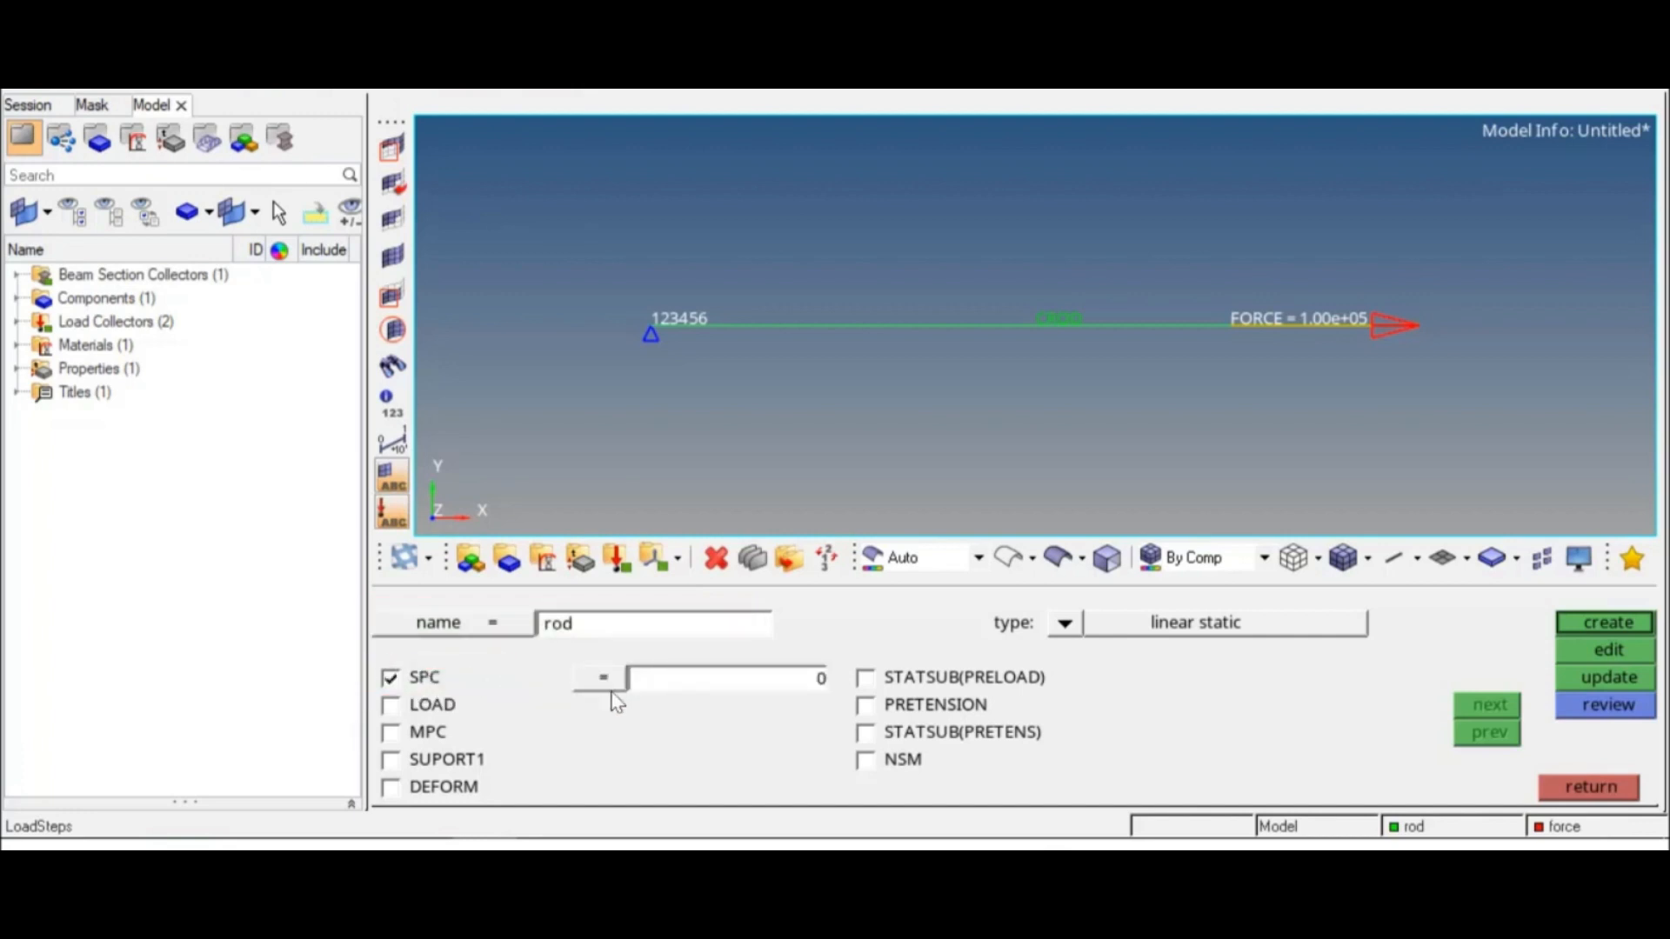
click(762, 692)
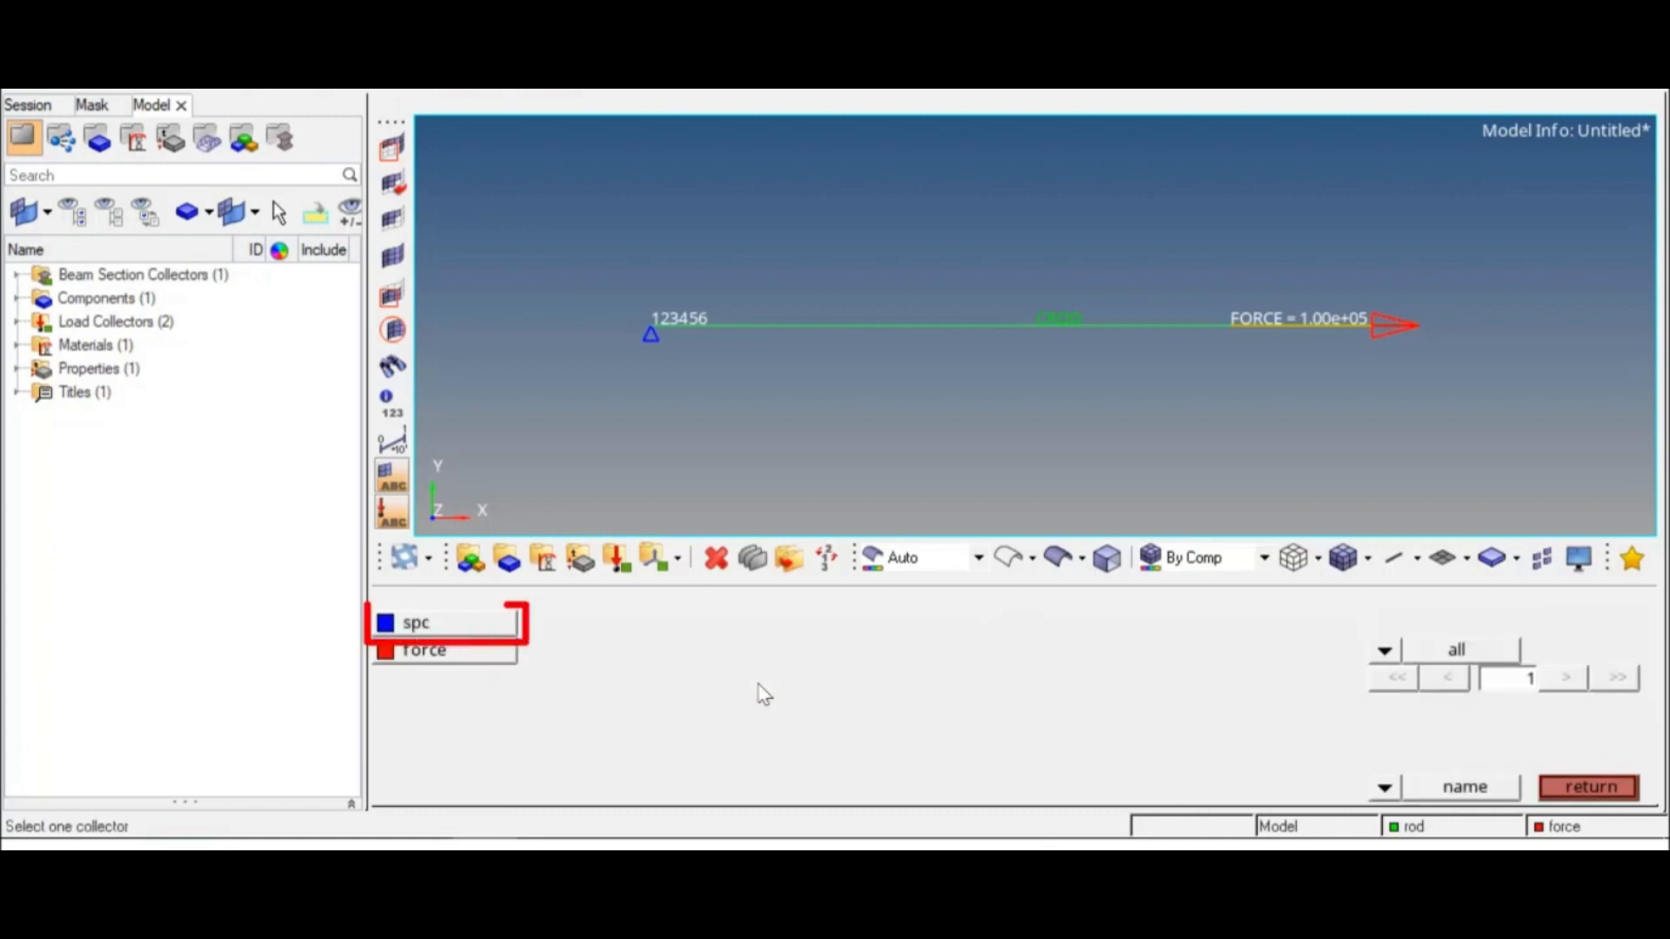
click(489, 628)
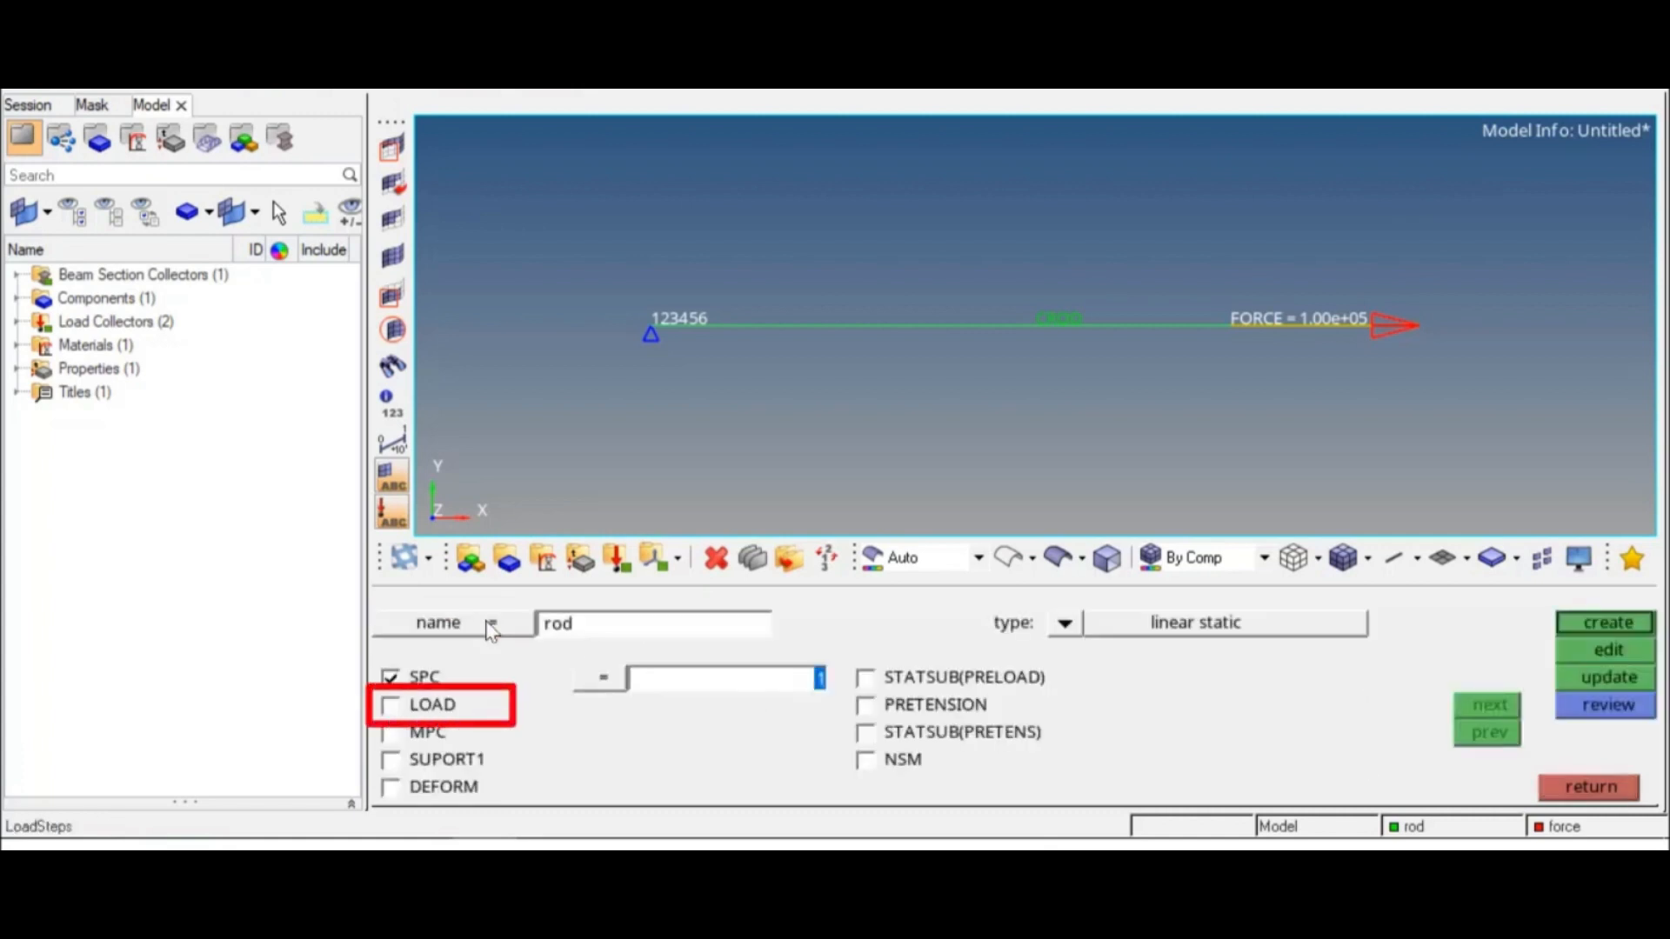
click(445, 711)
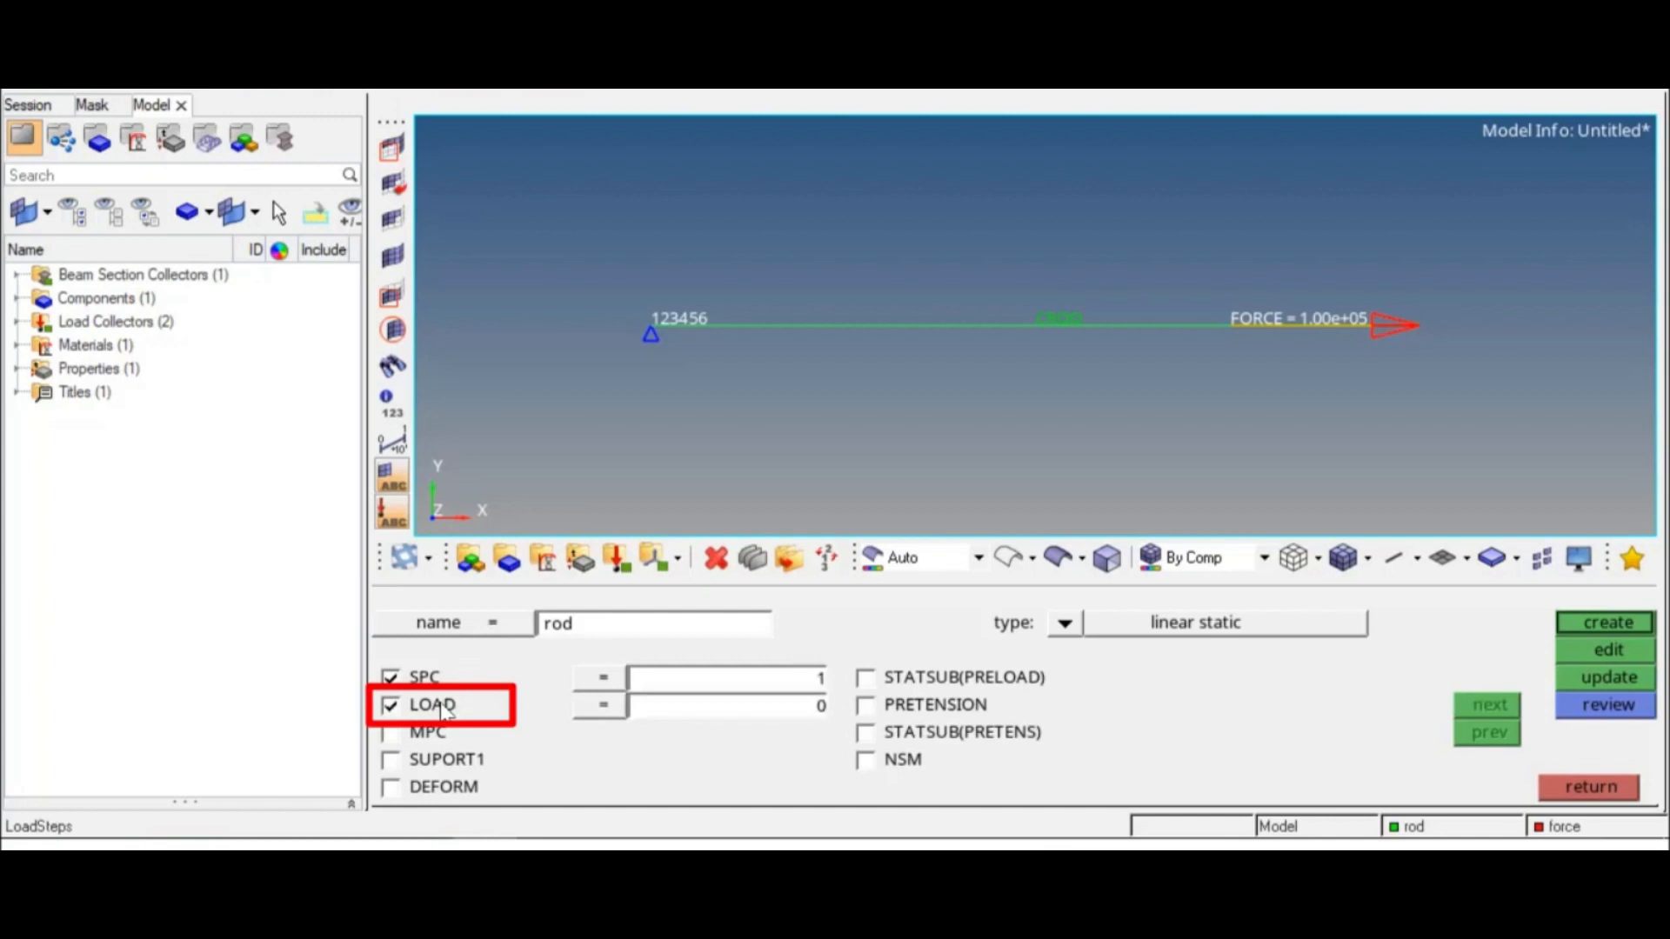
click(715, 708)
click(476, 658)
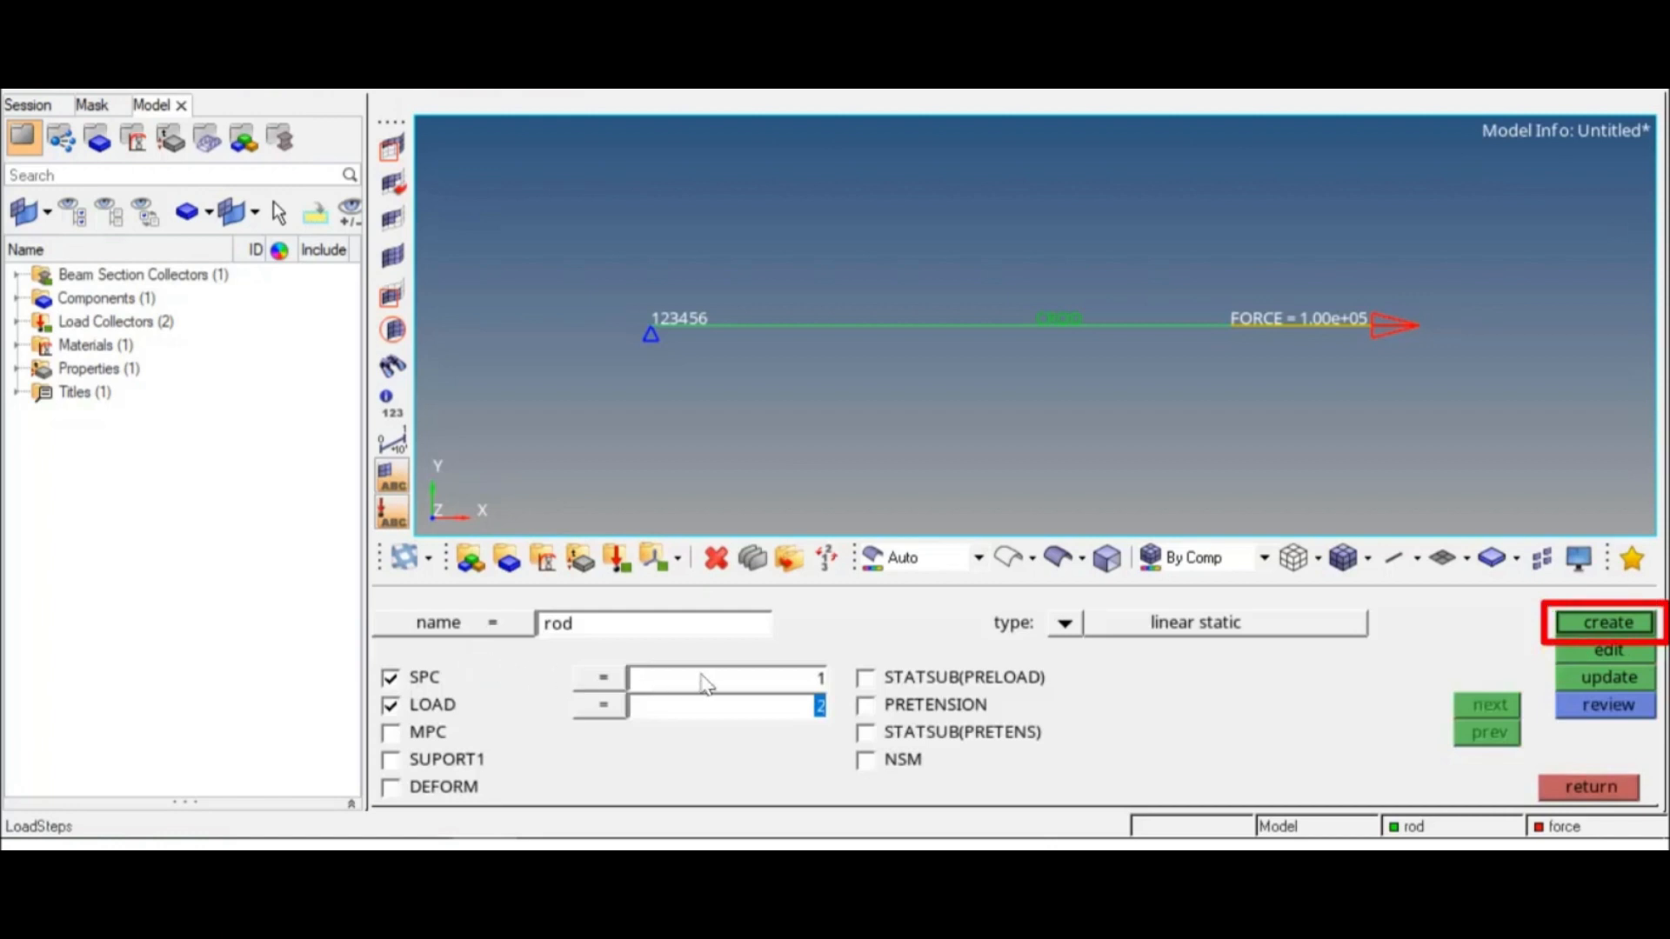
click(1574, 621)
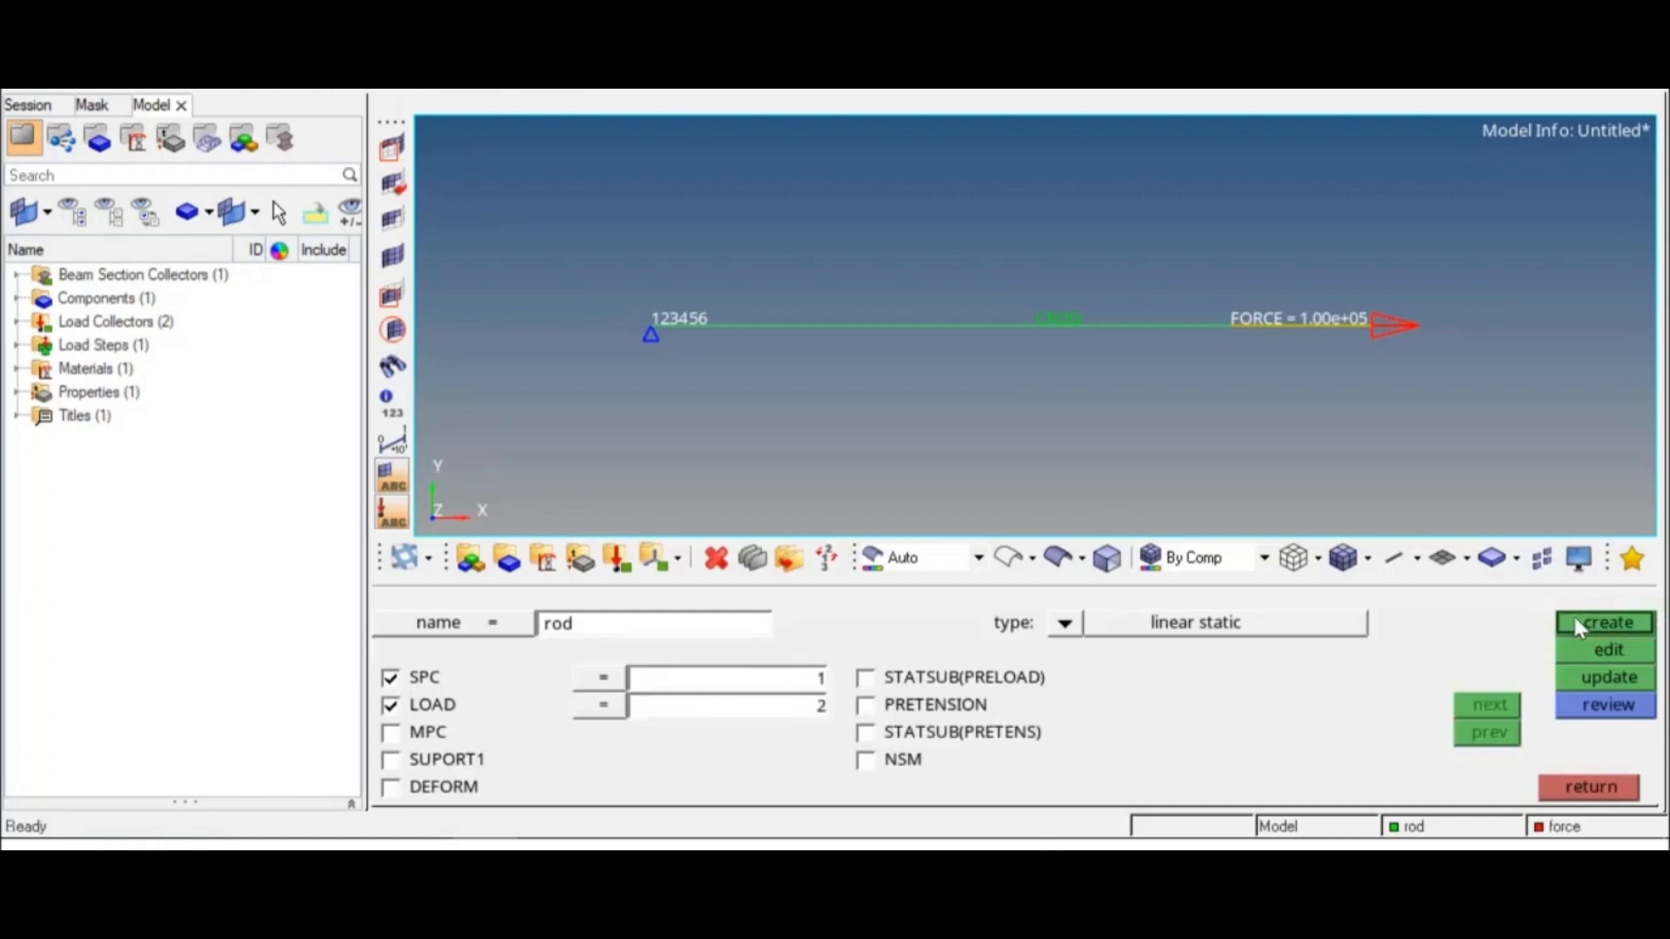
click(1597, 787)
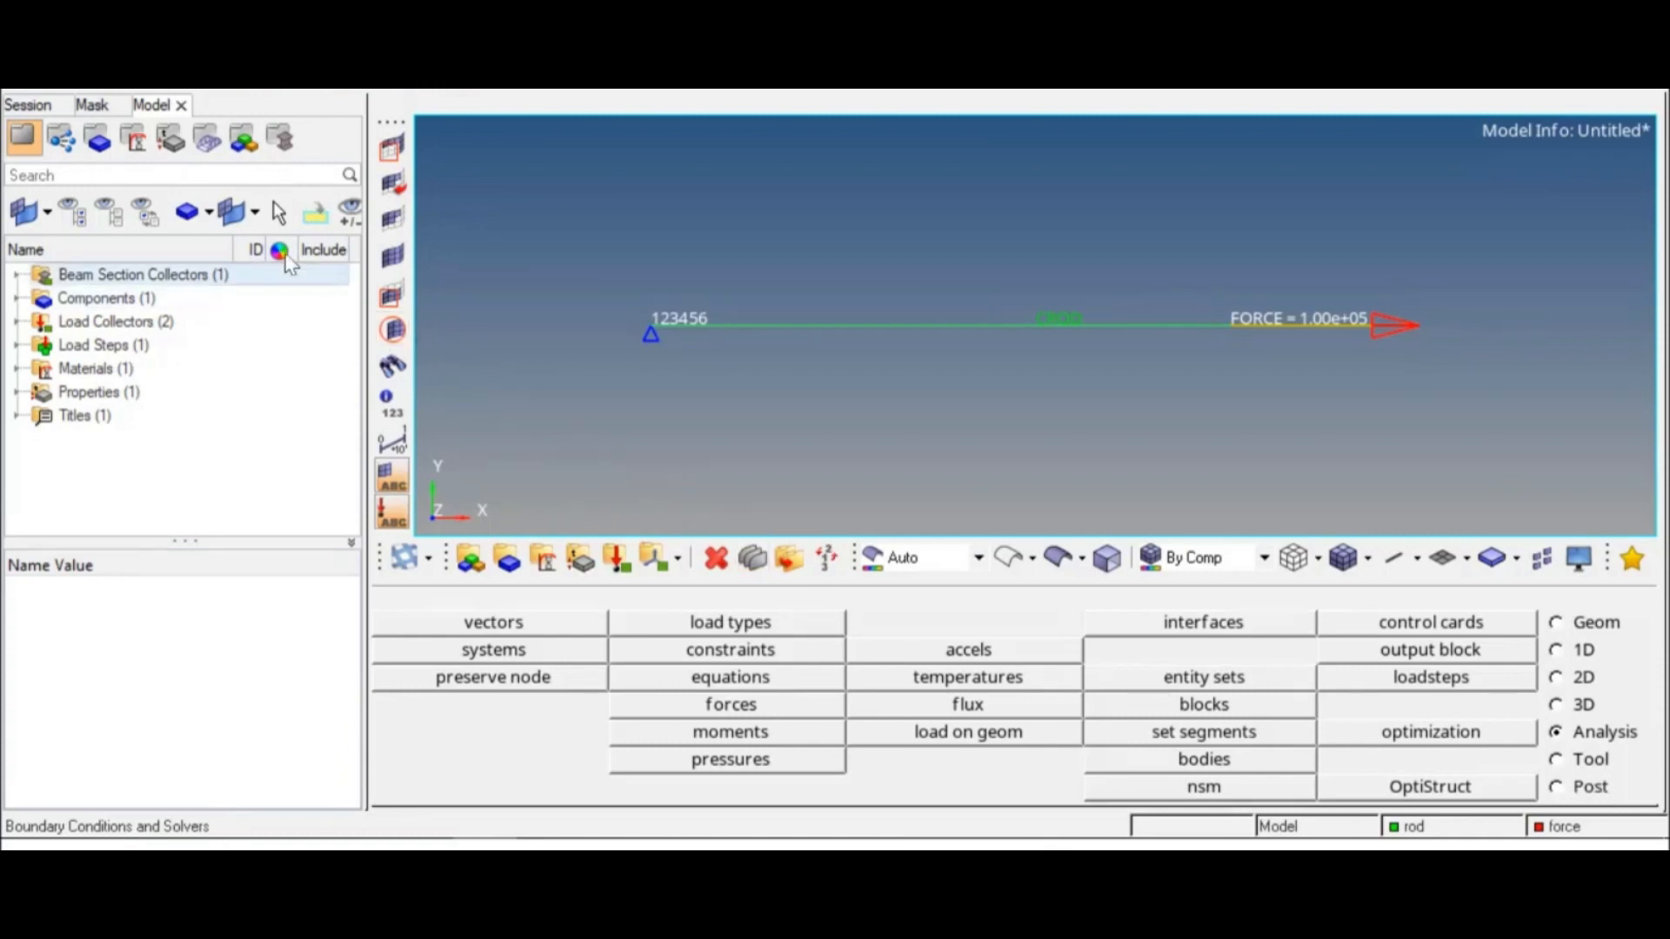
Step: Save the model as a HyperMesh binary file named rod in New folder
click(15, 5)
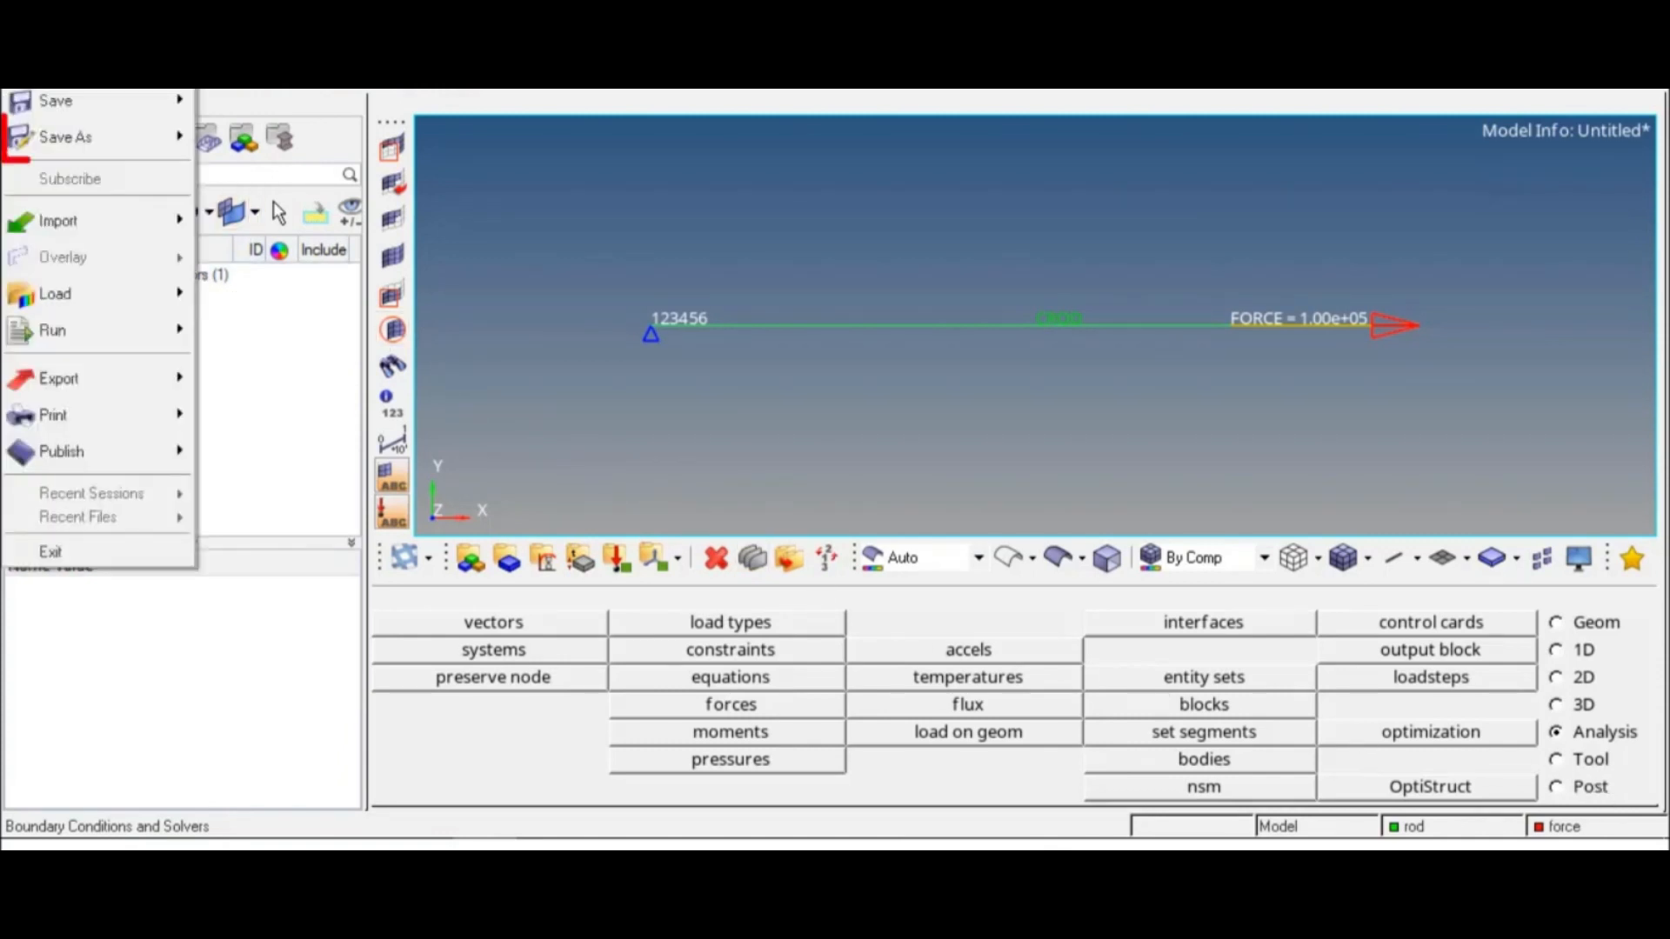
mouse_move(89, 137)
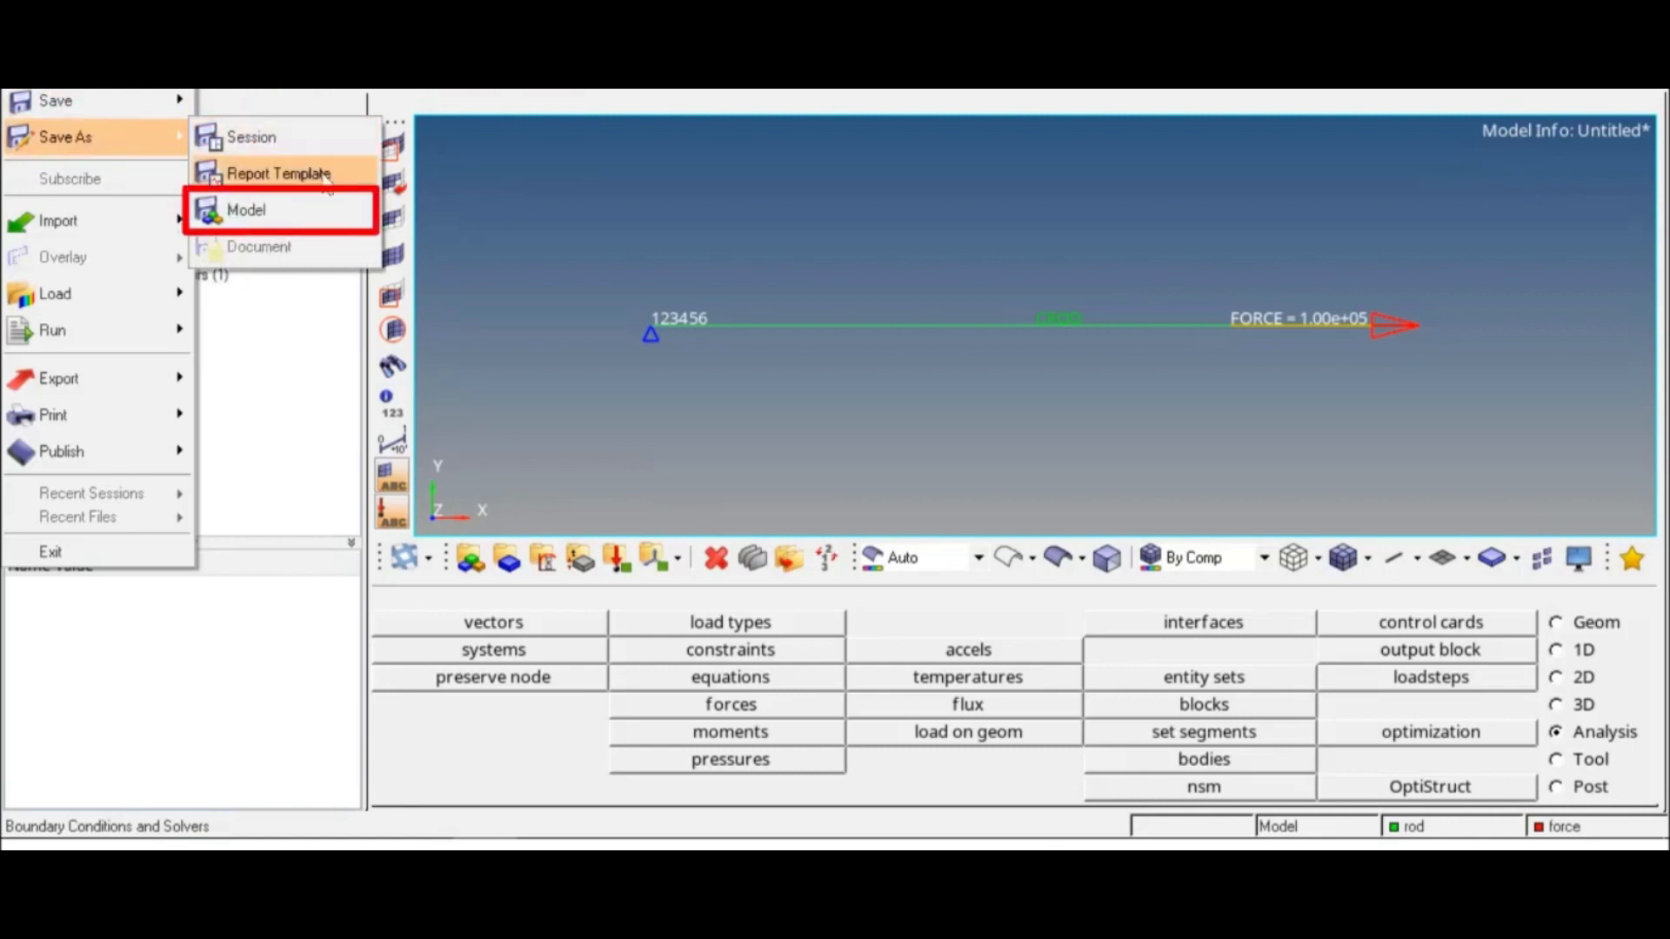
click(350, 219)
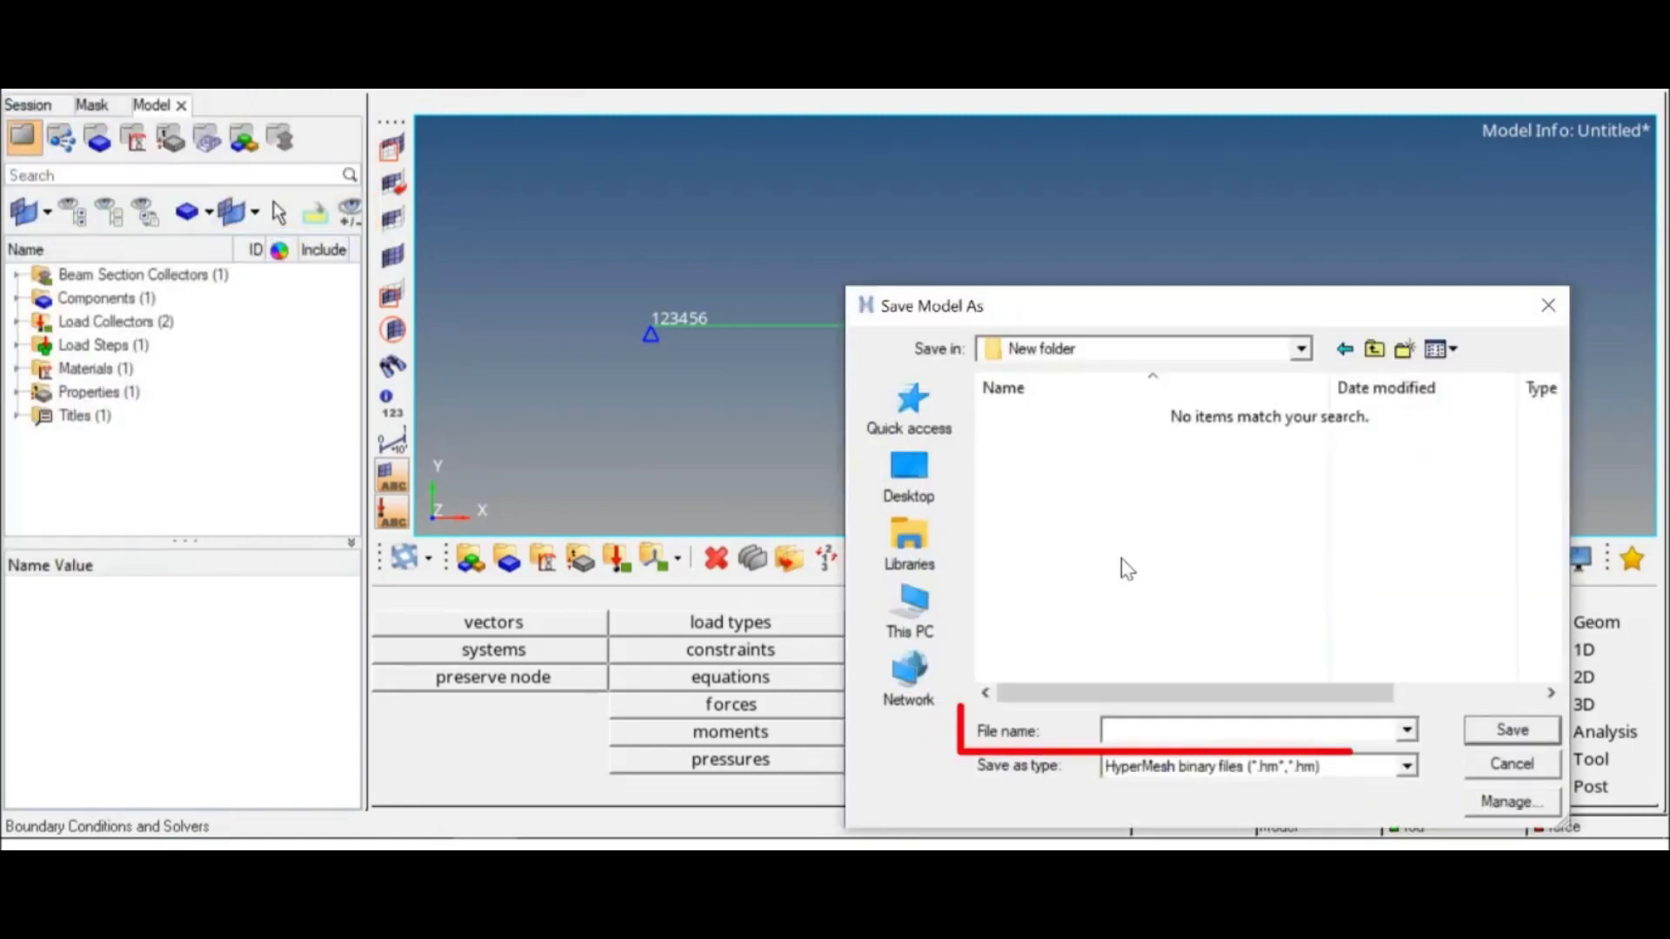
click(1138, 728)
text(rod)
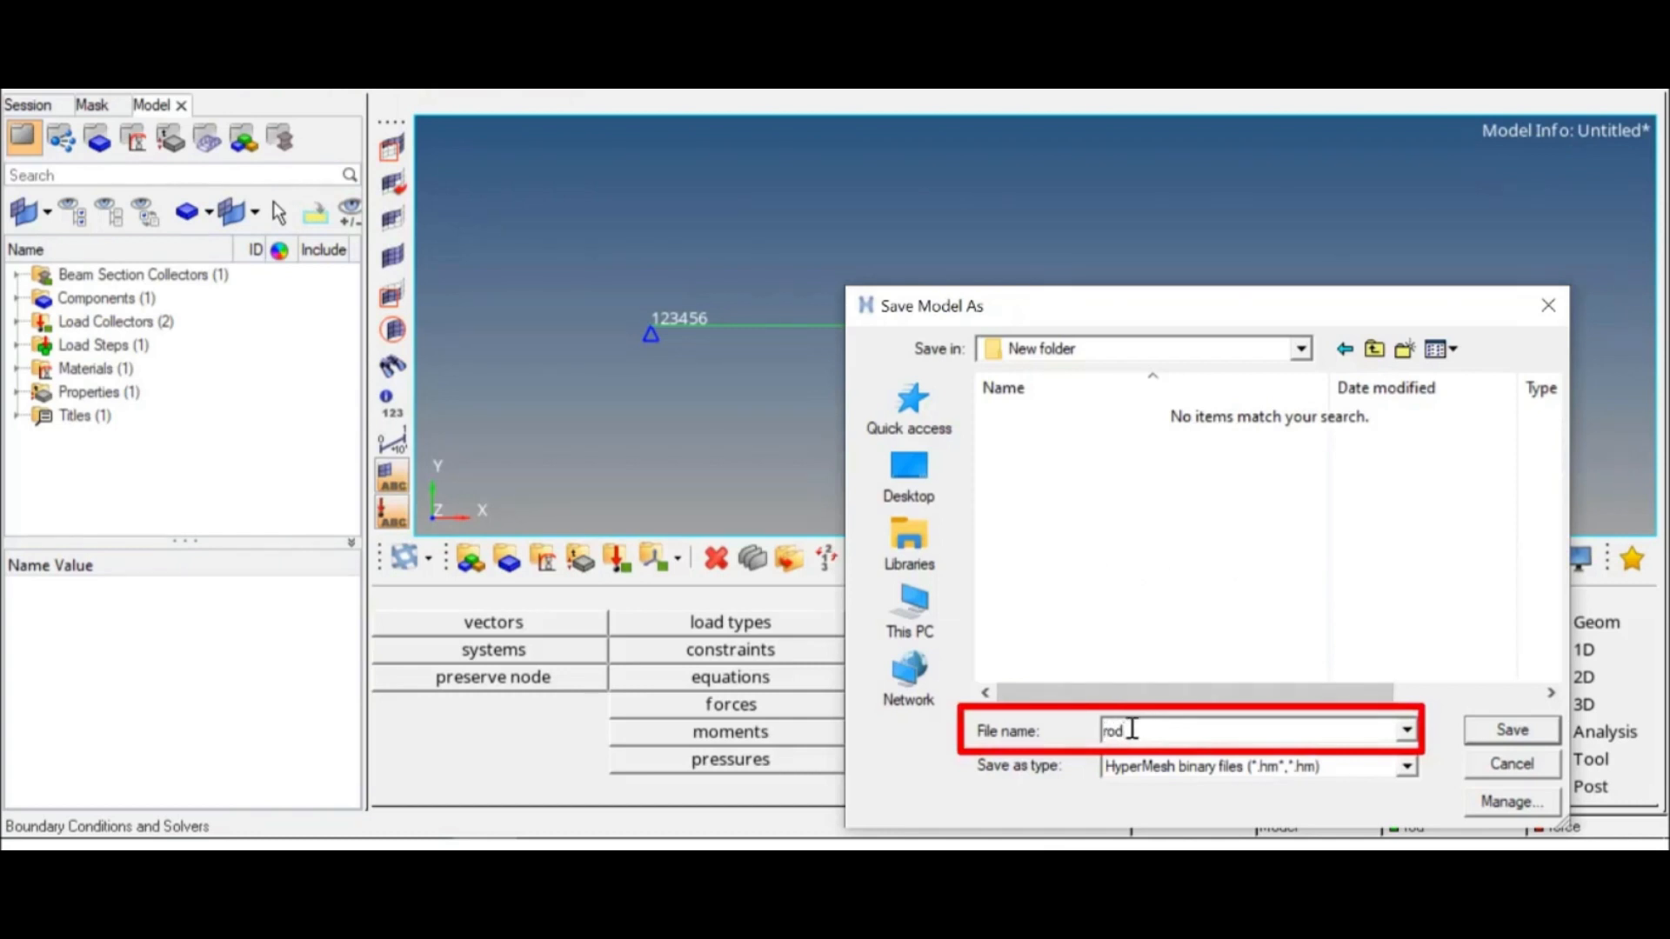
click(1513, 739)
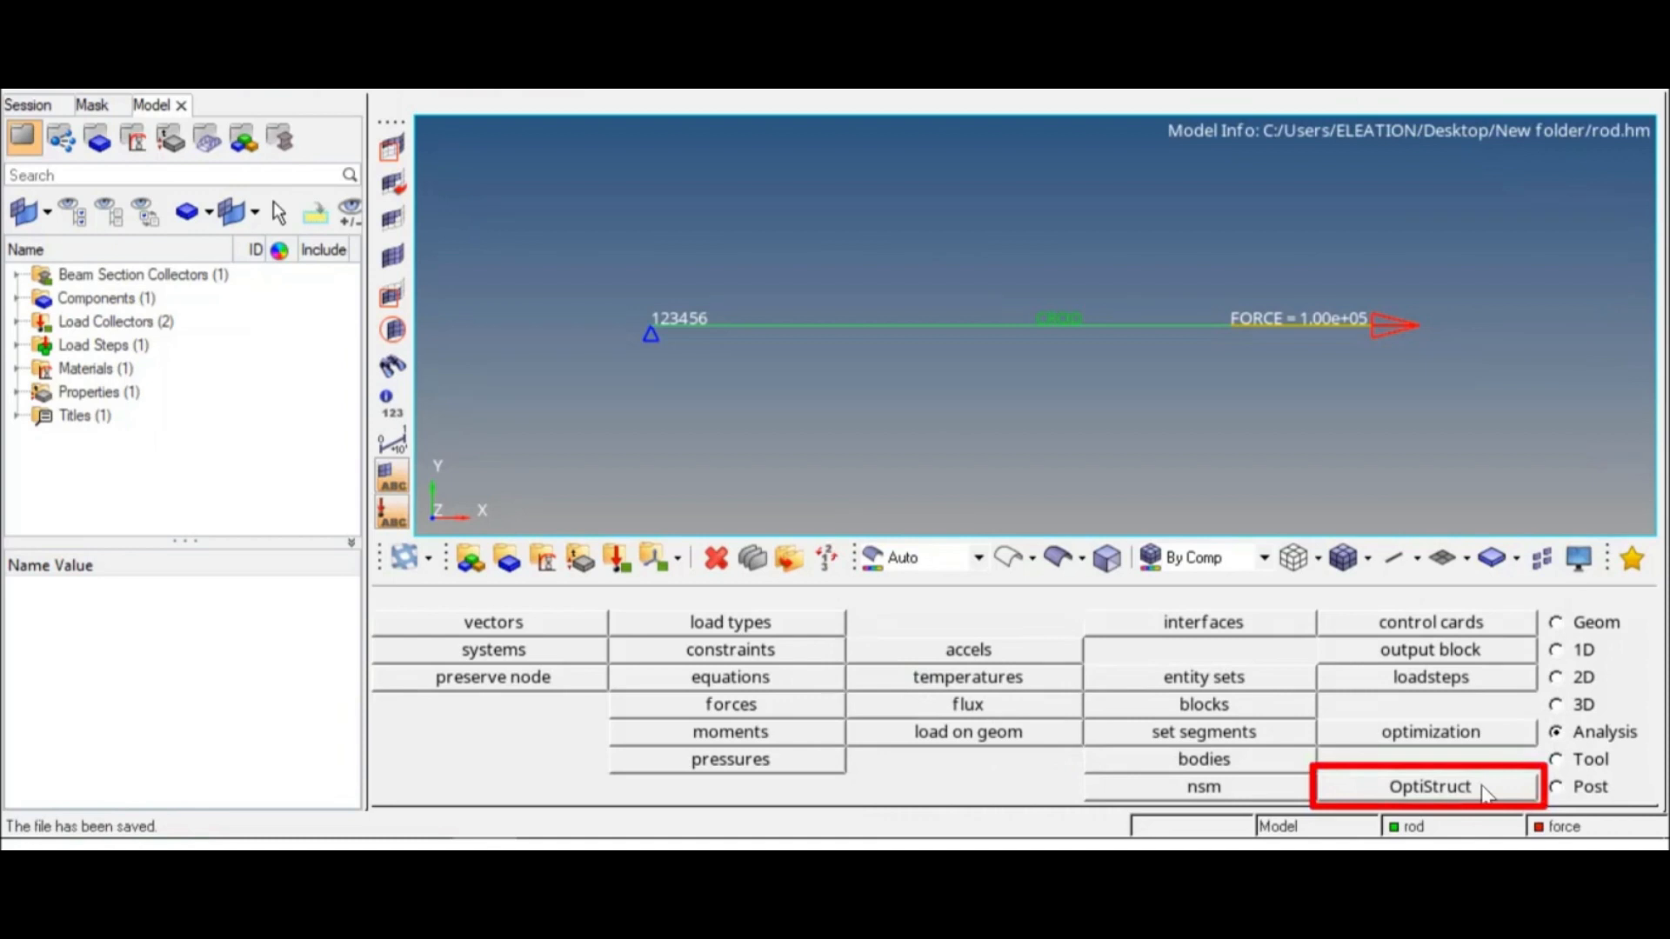
Step: Run the OptiStruct analysis on rod.fem and check the job's message log
click(1485, 792)
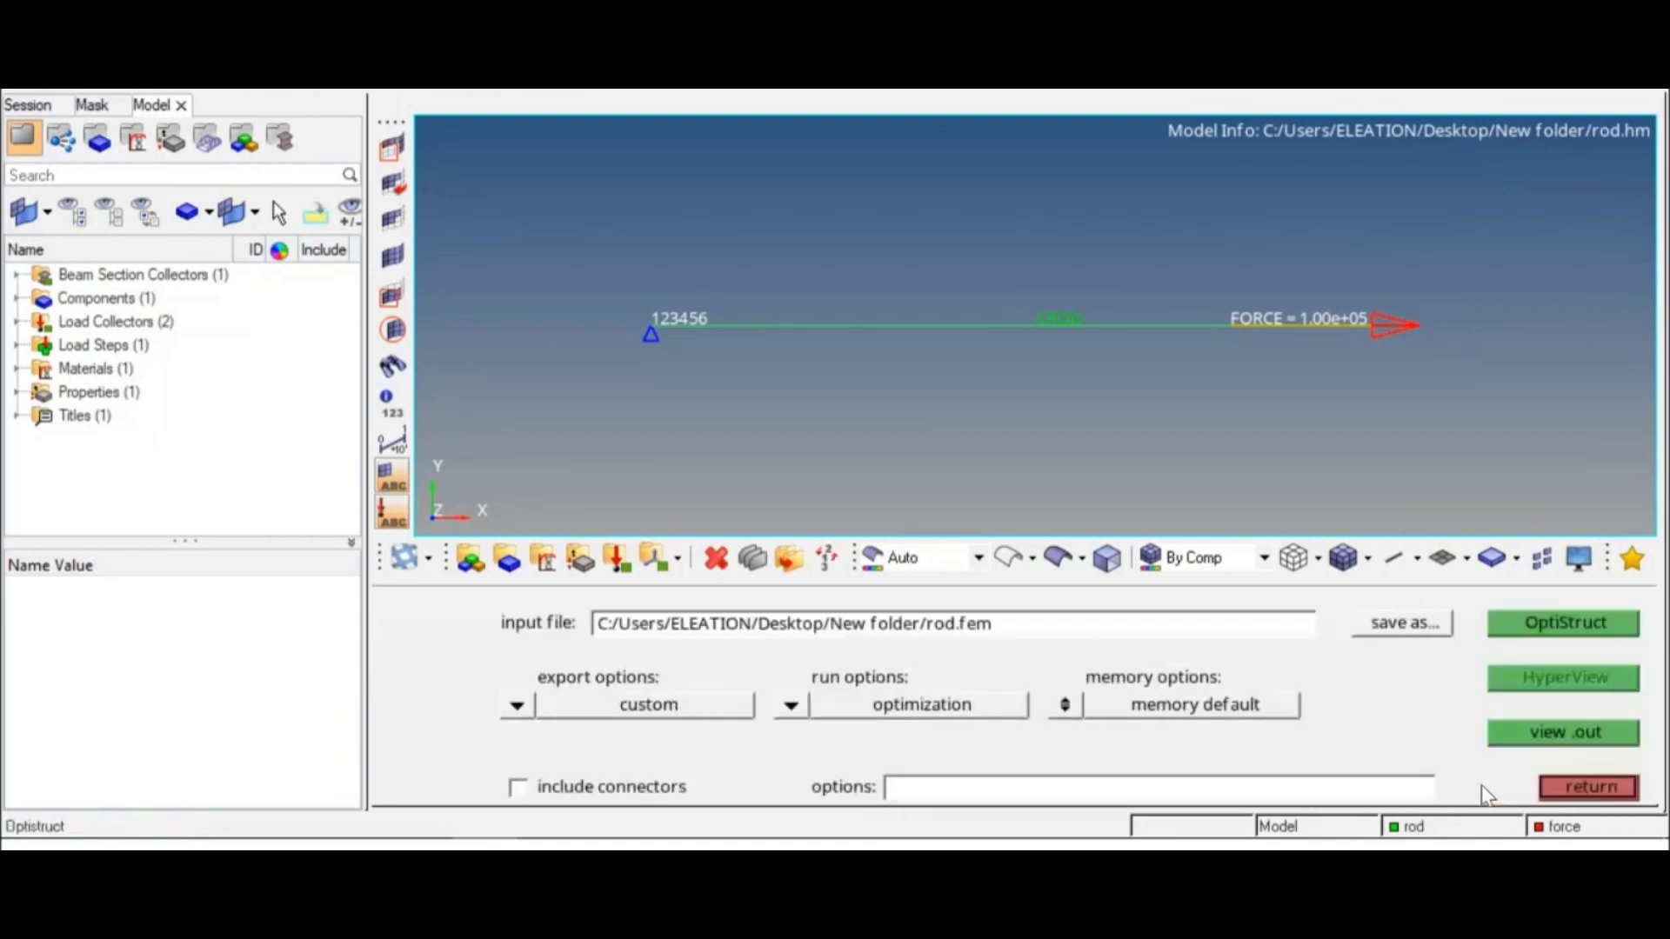
click(1508, 635)
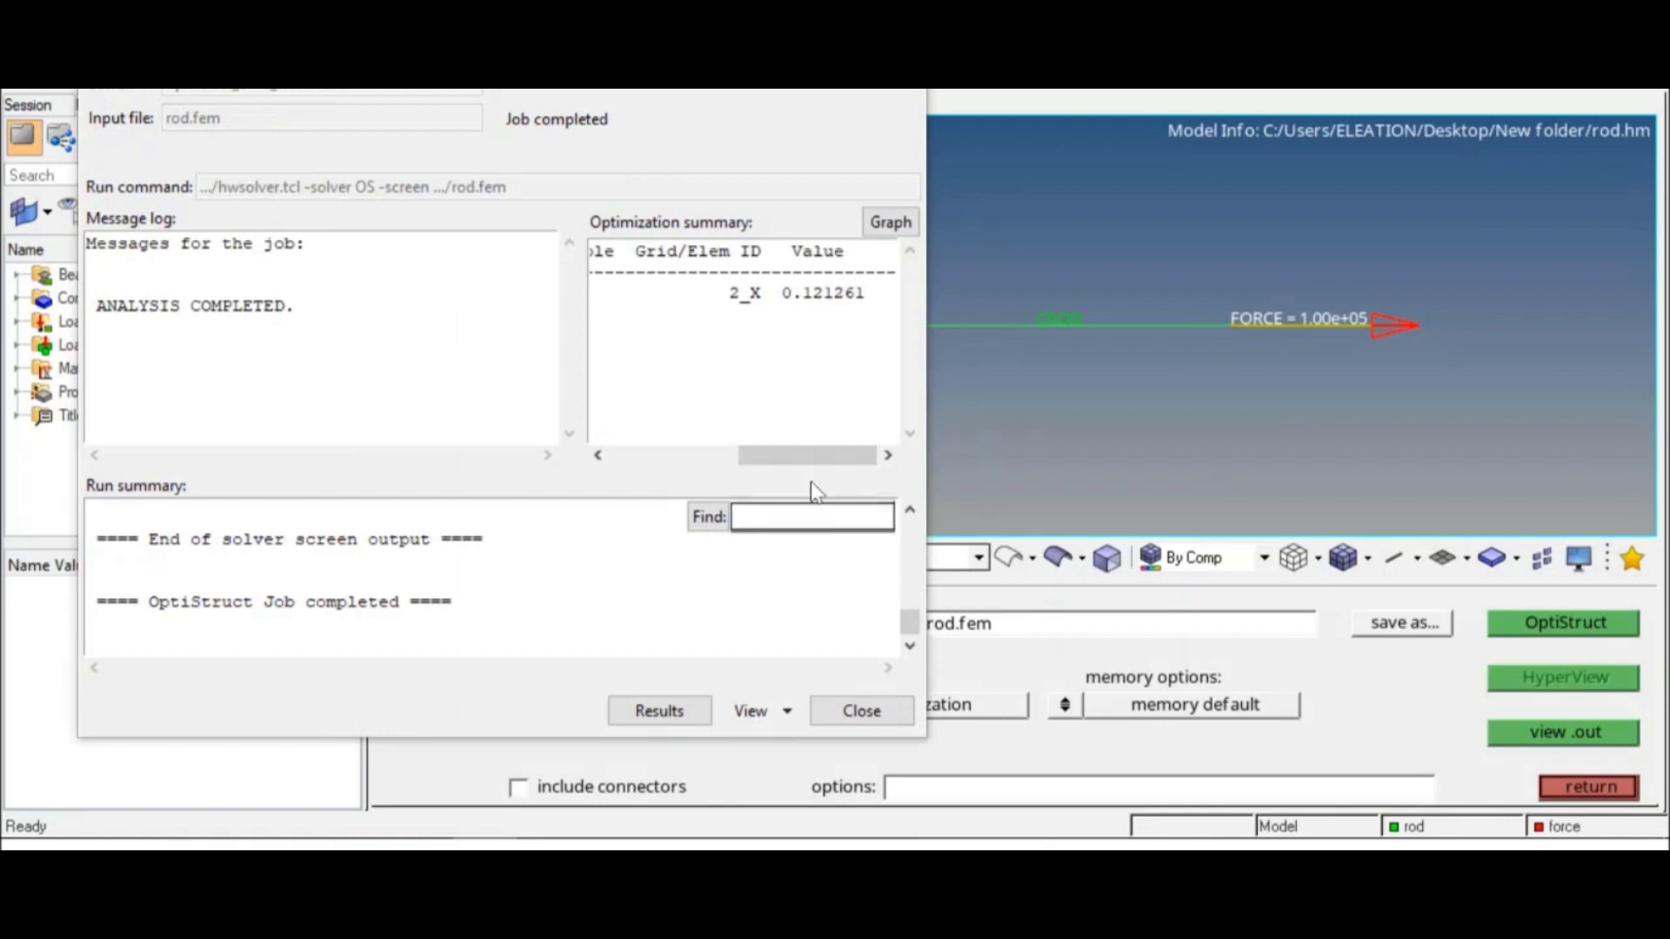
mouse_move(333, 306)
mouse_down()
mouse_move(87, 278)
mouse_move(118, 309)
mouse_move(96, 306)
mouse_up()
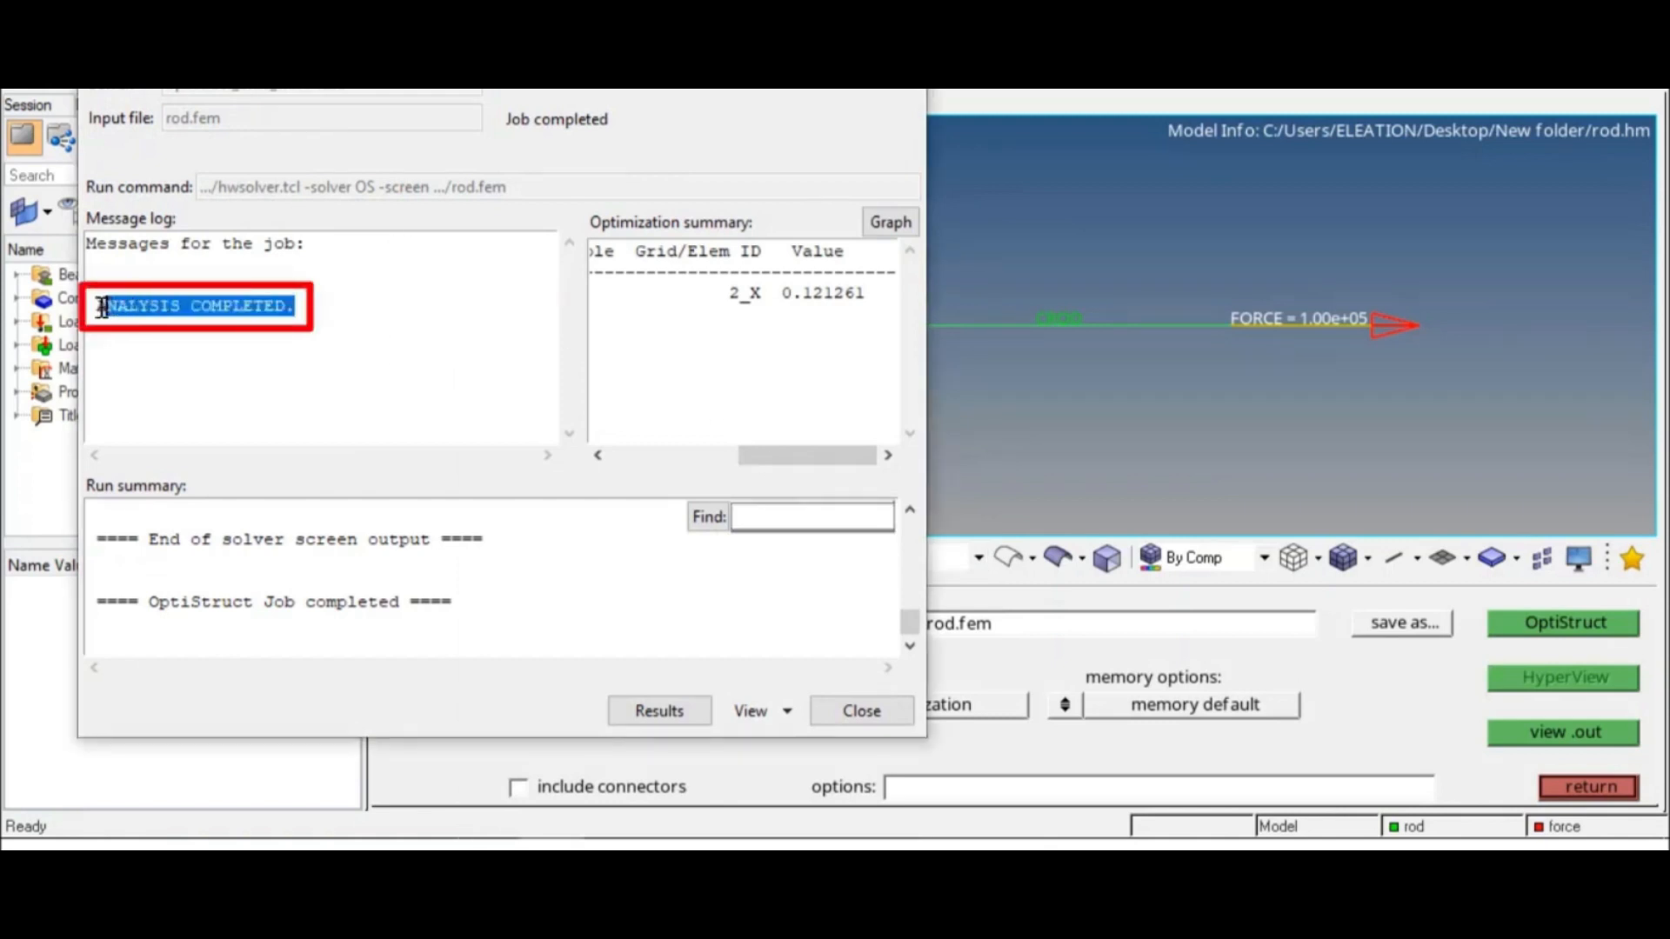
click(391, 350)
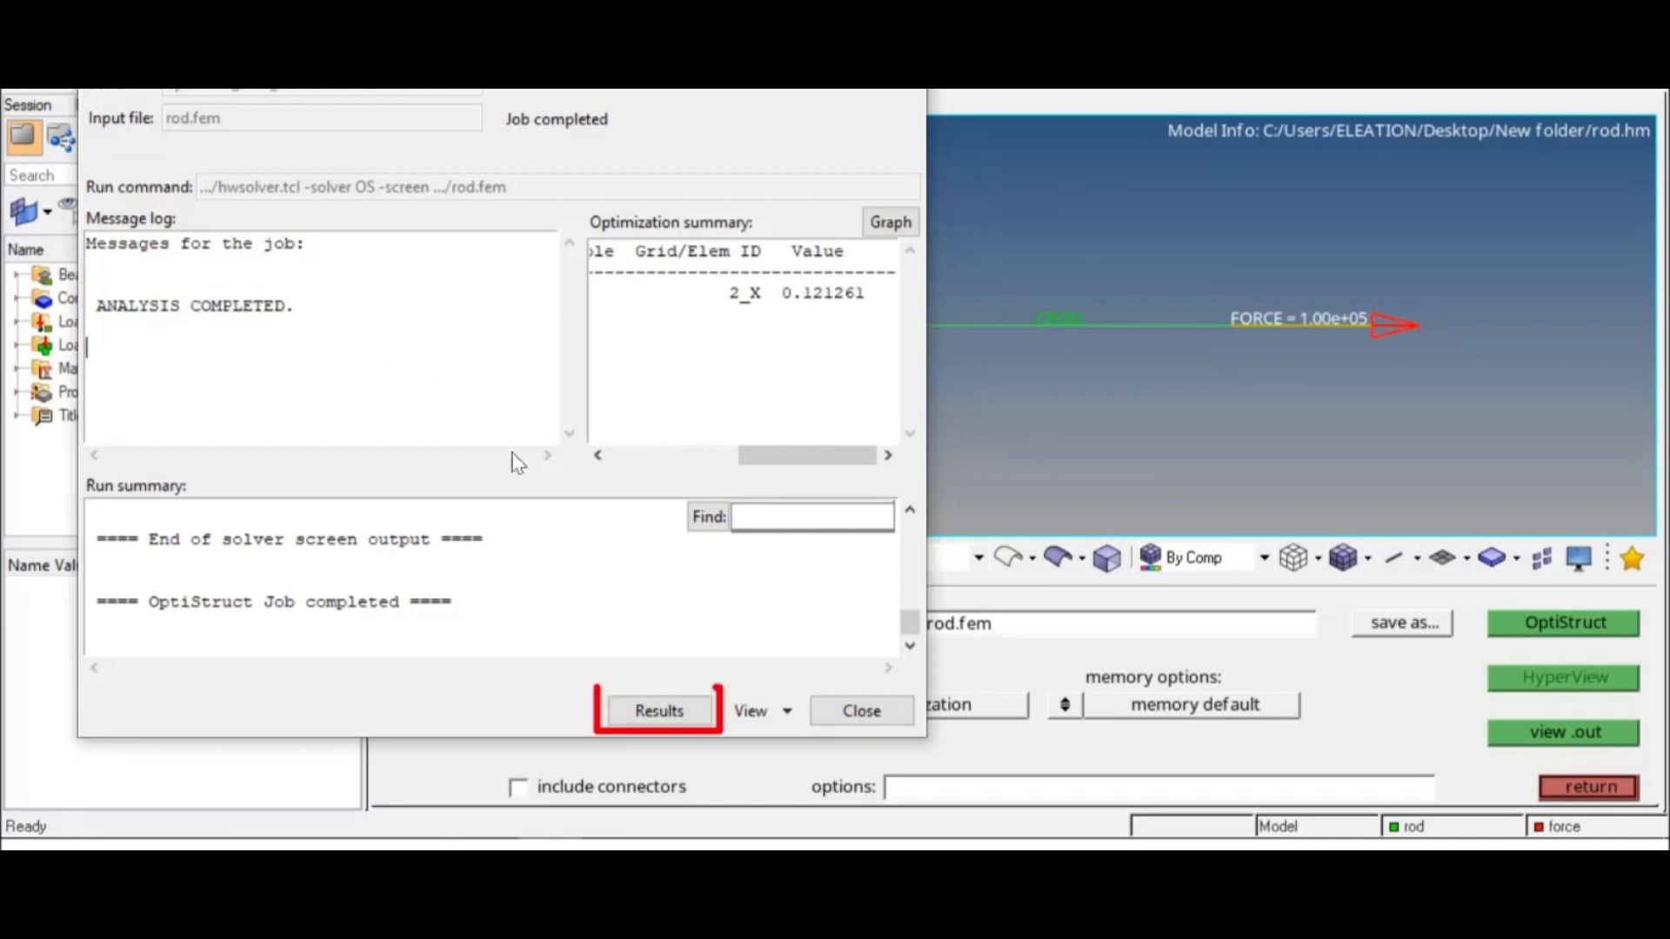
Step: Load the completed job's results and plot a displacement magnitude contour on the rod
click(670, 711)
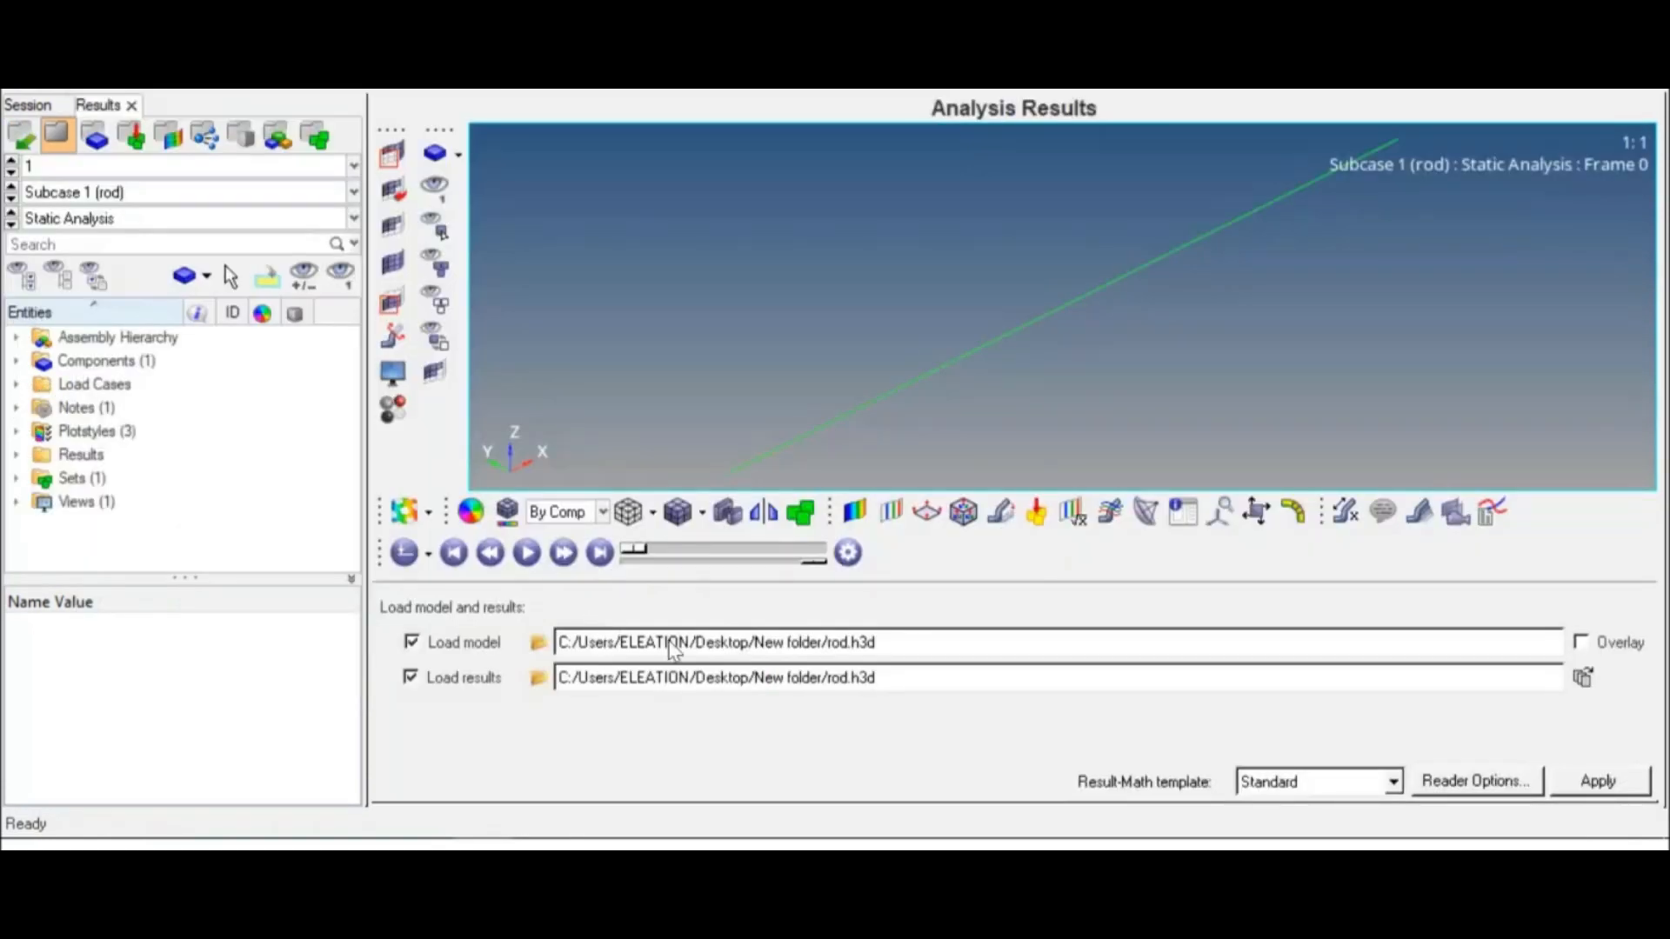
click(853, 518)
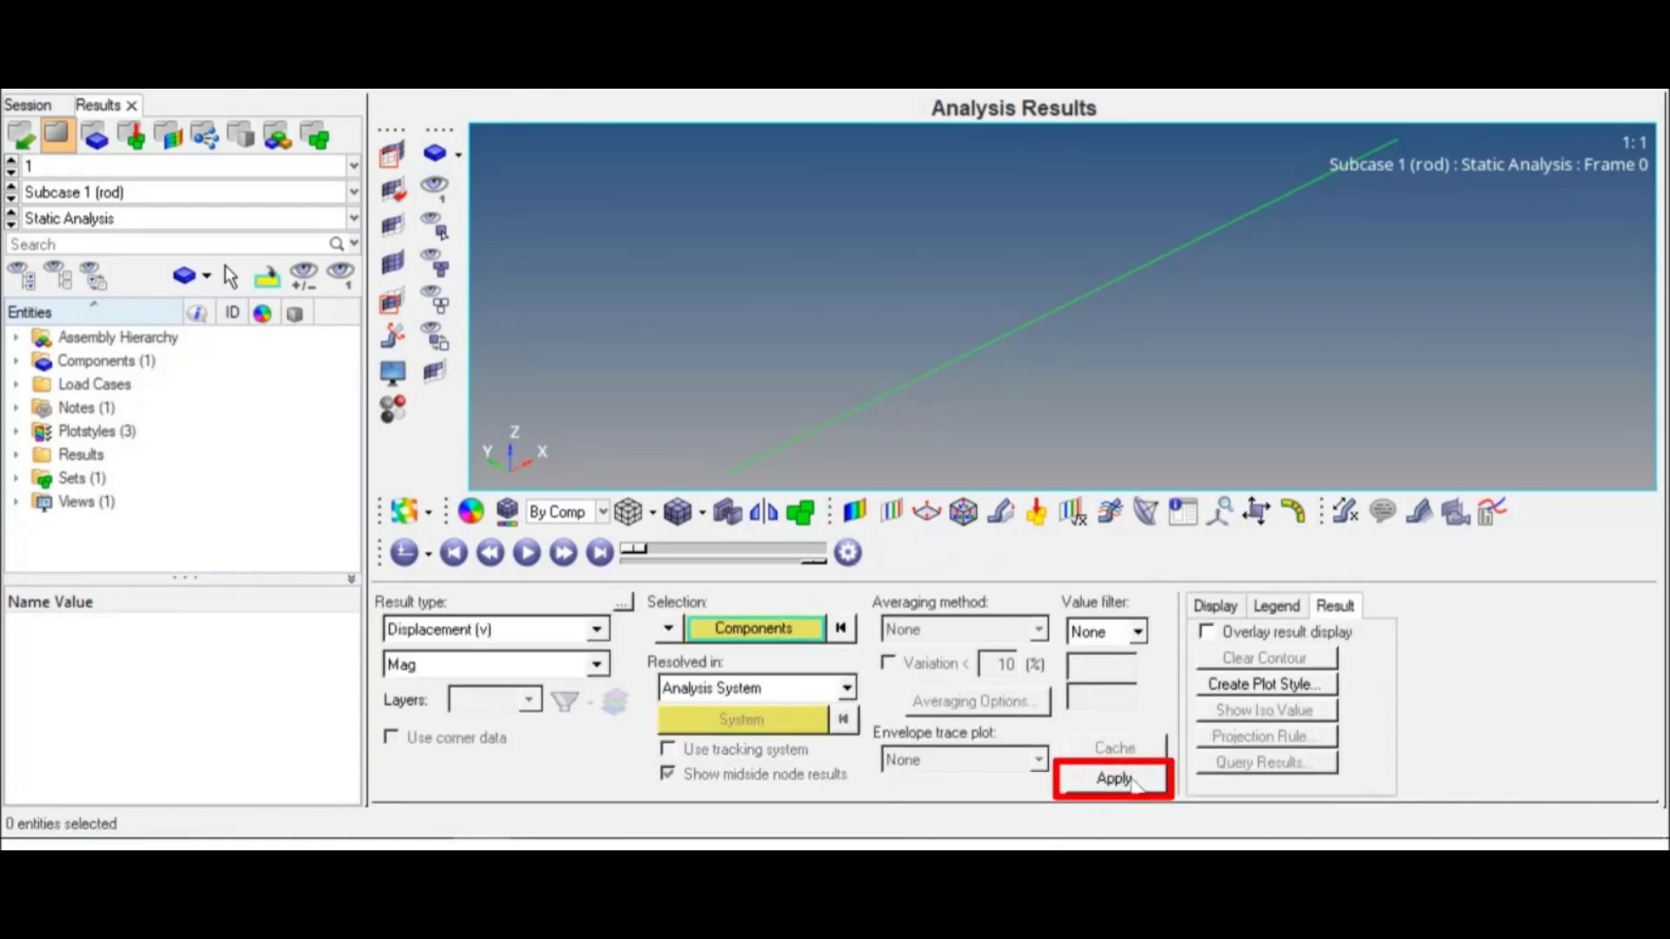
click(1115, 778)
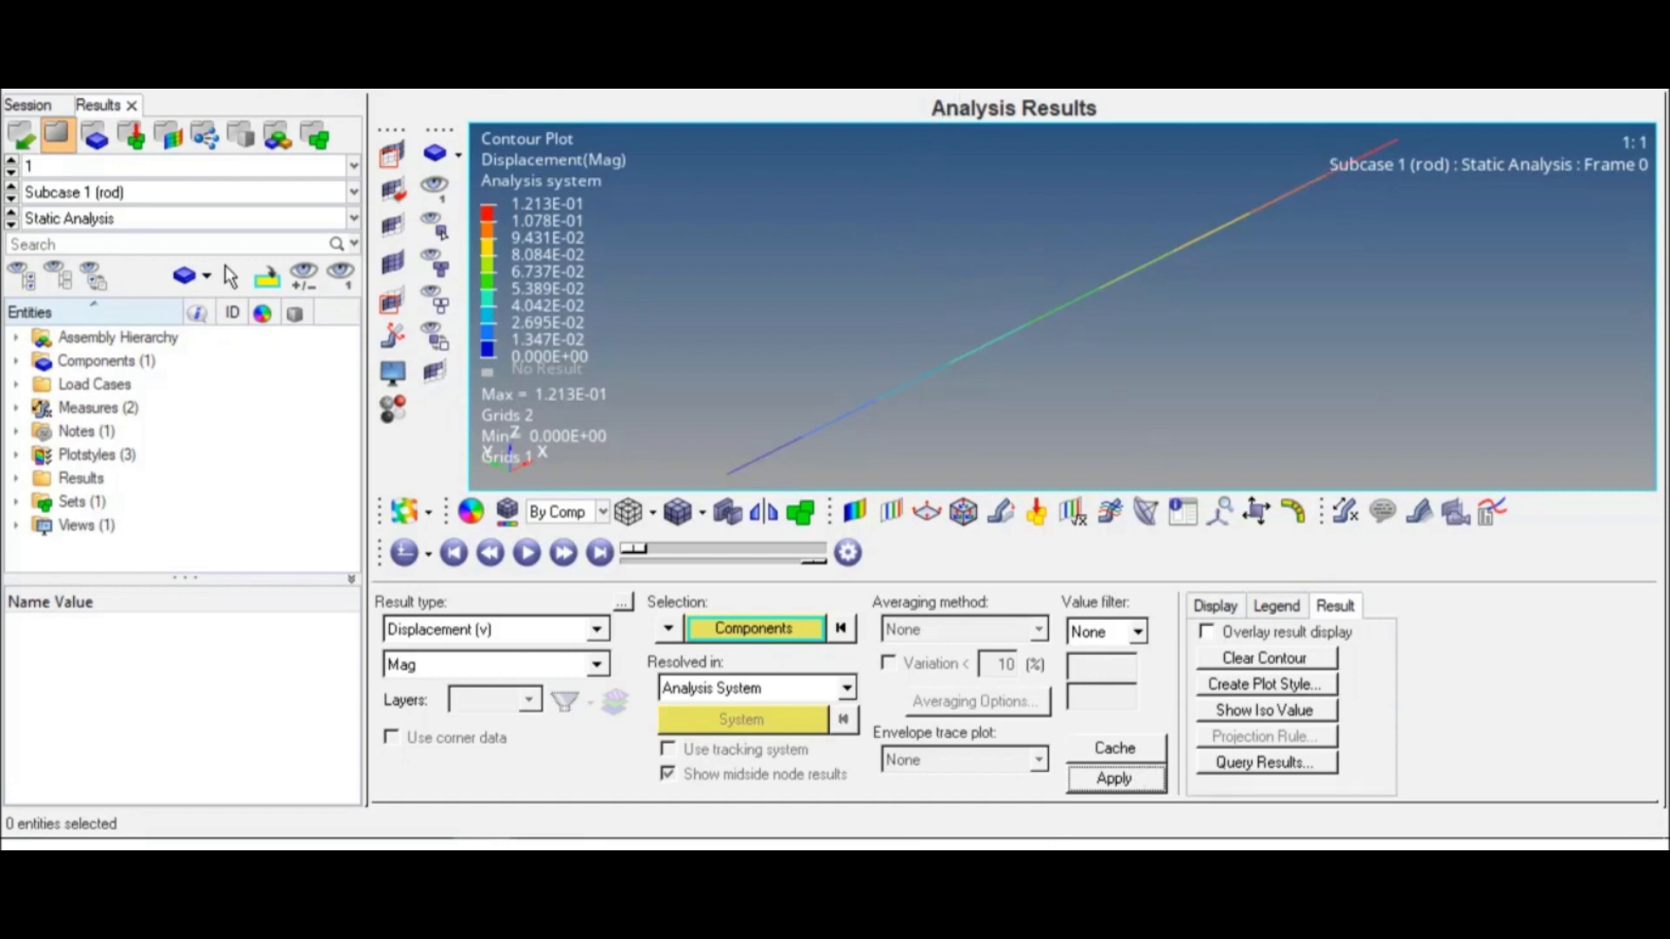
click(967, 68)
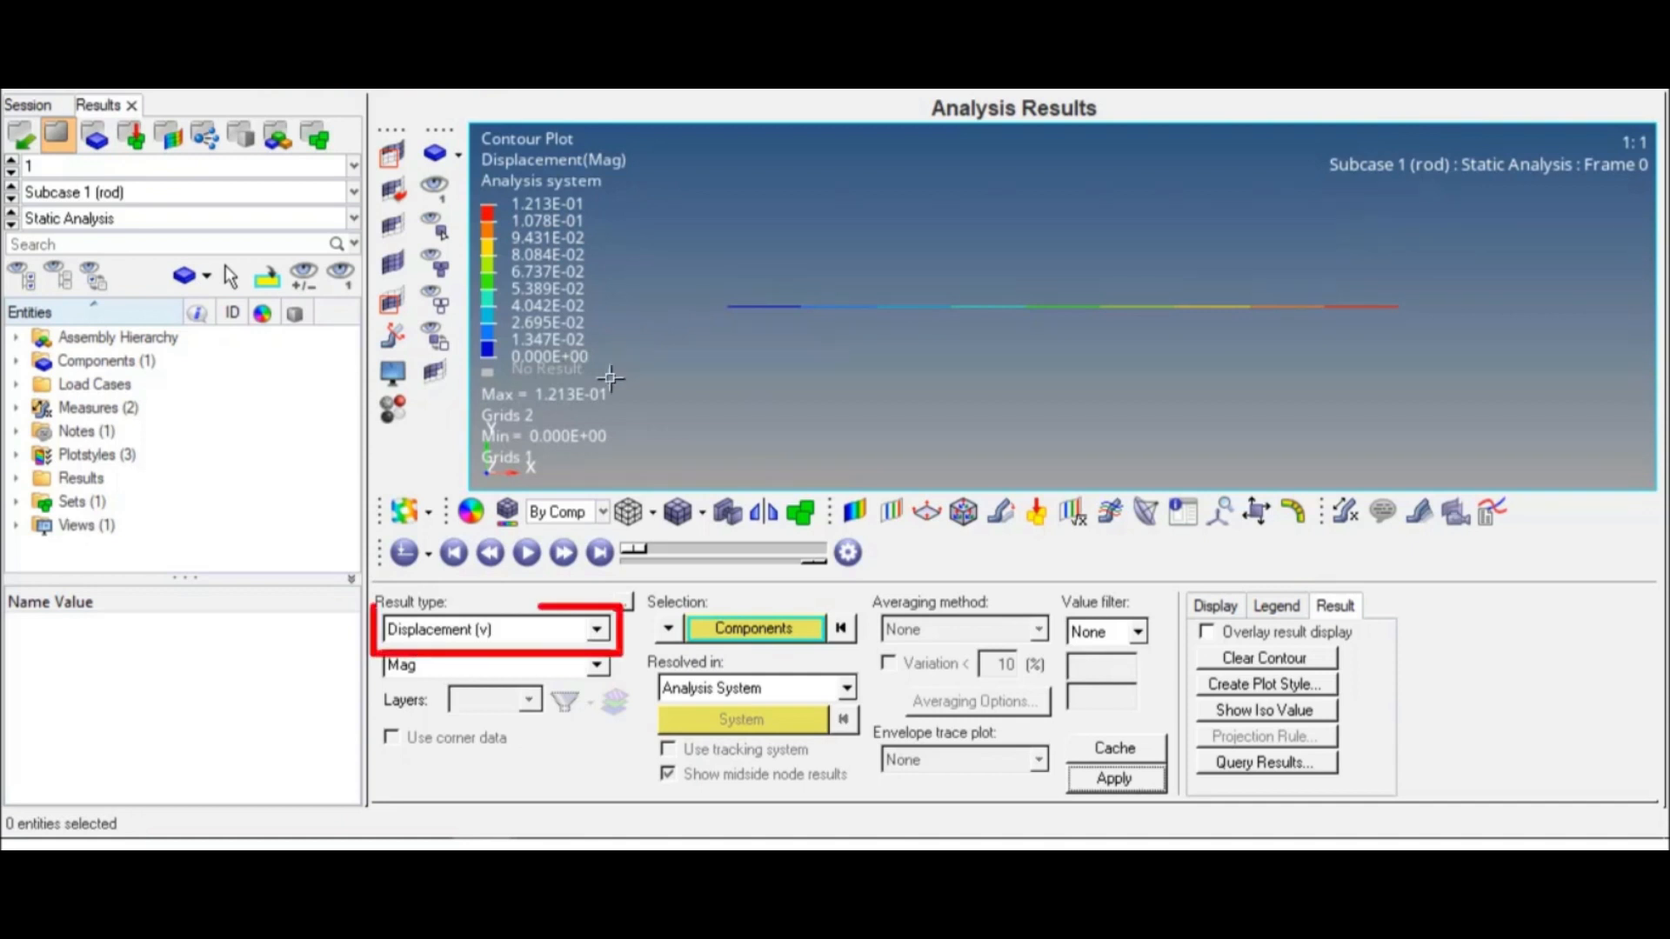
Step: Plot an Element Stresses (1D) contour of the CROD/CONROD Axial Stress on the rod
click(597, 634)
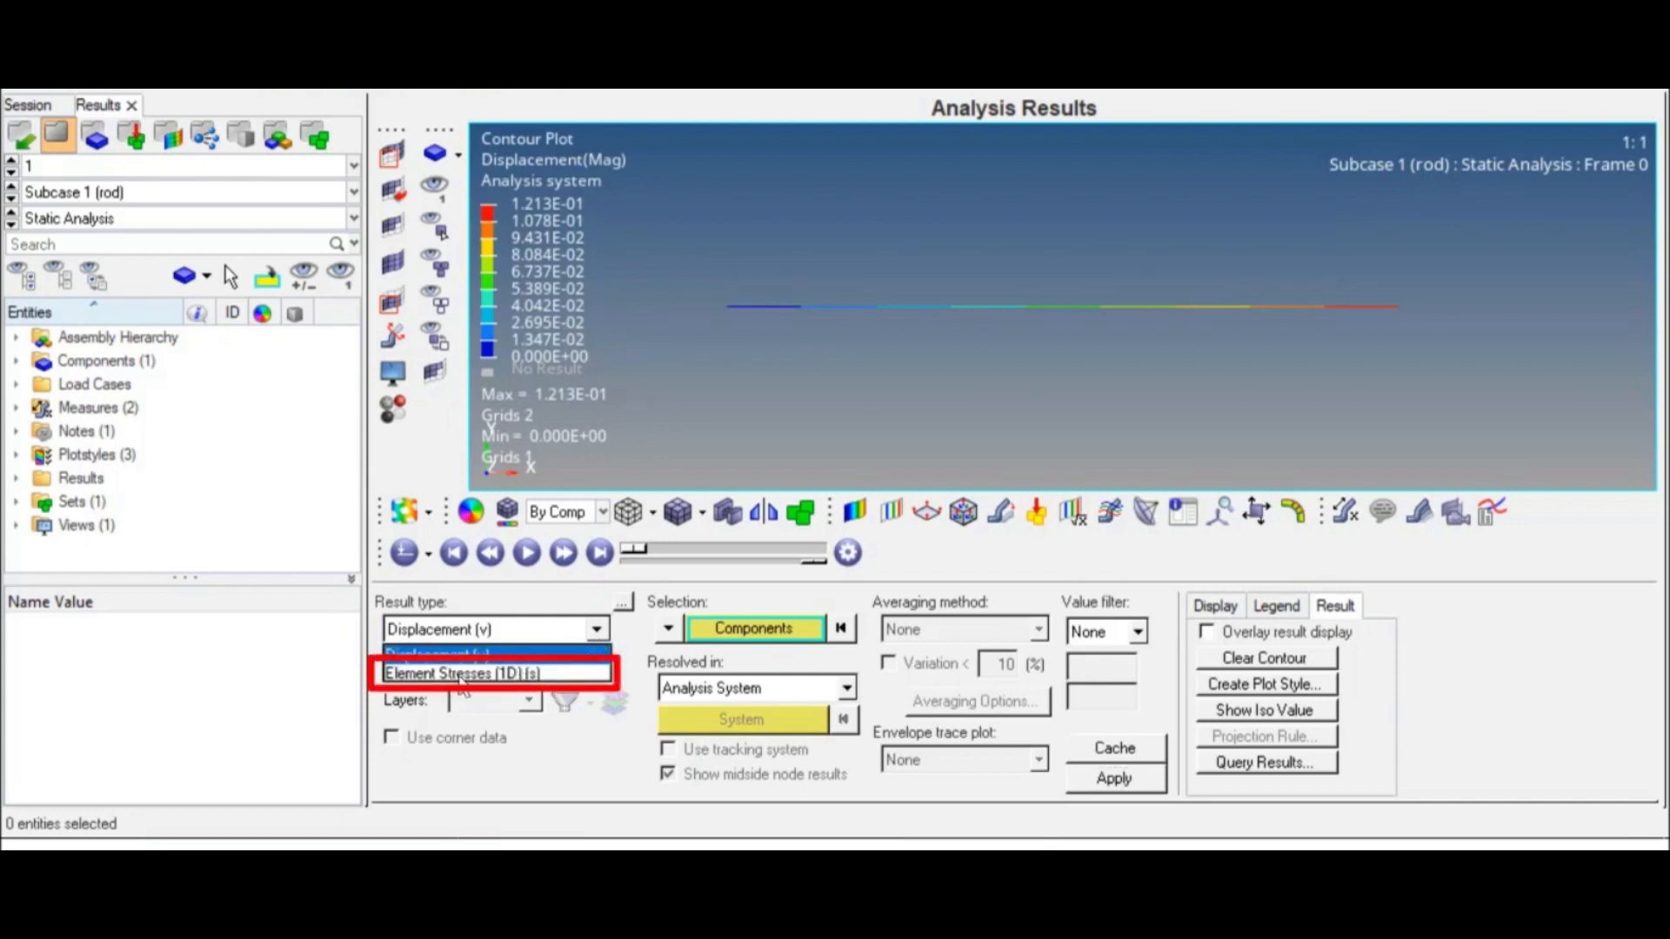
click(485, 675)
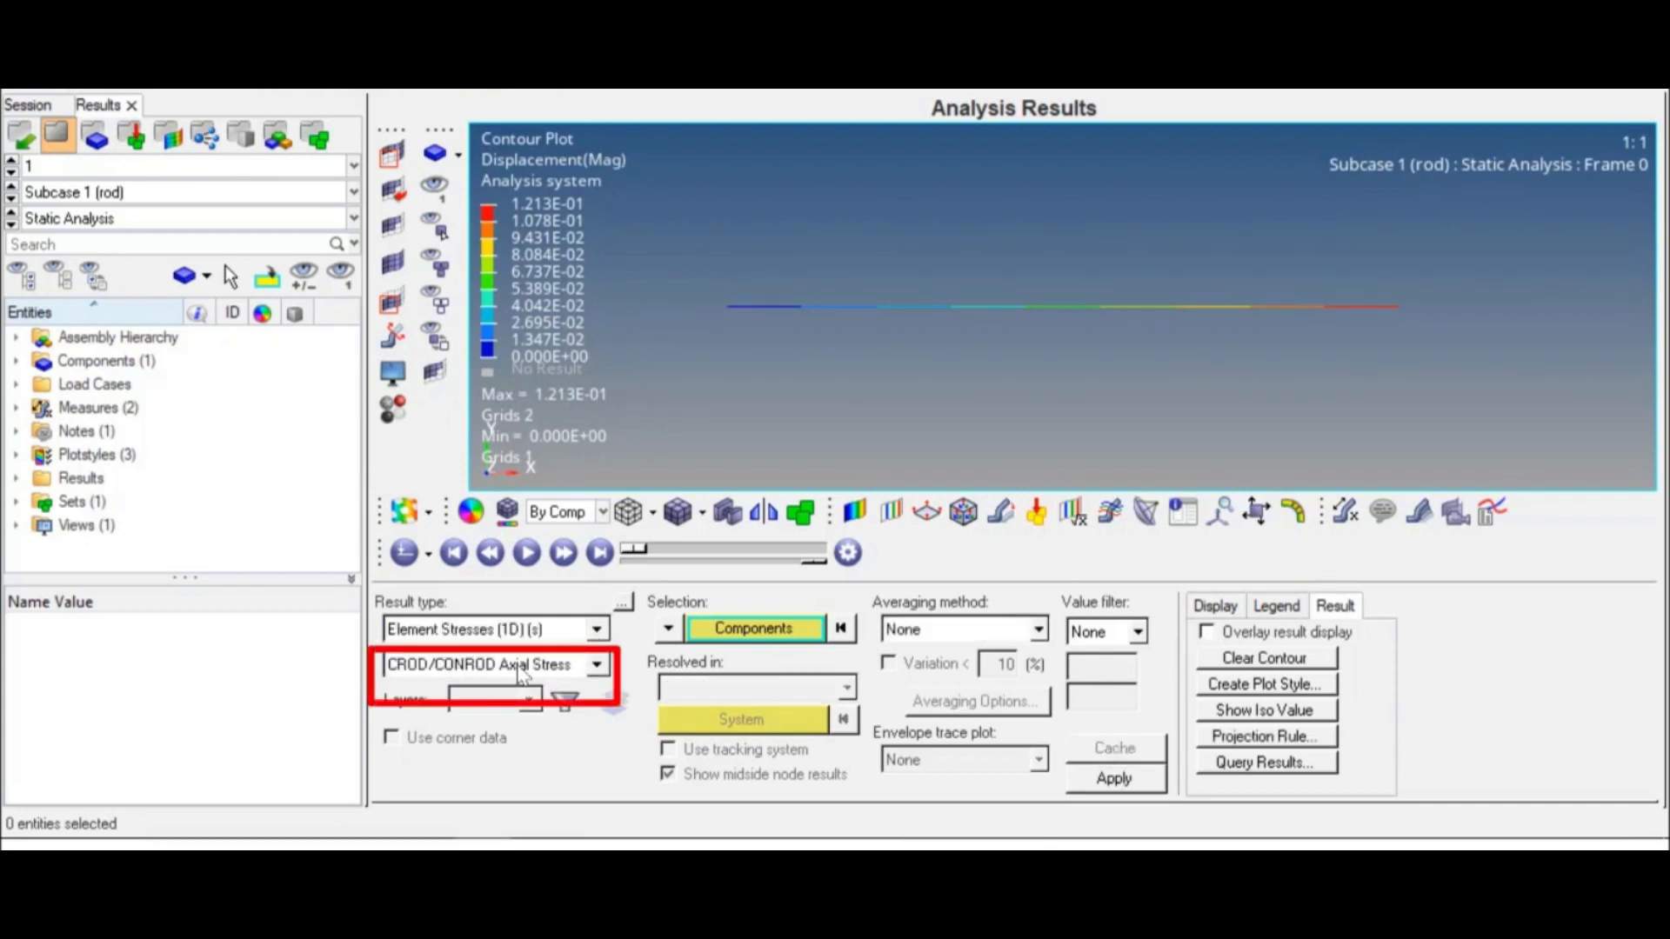
click(605, 664)
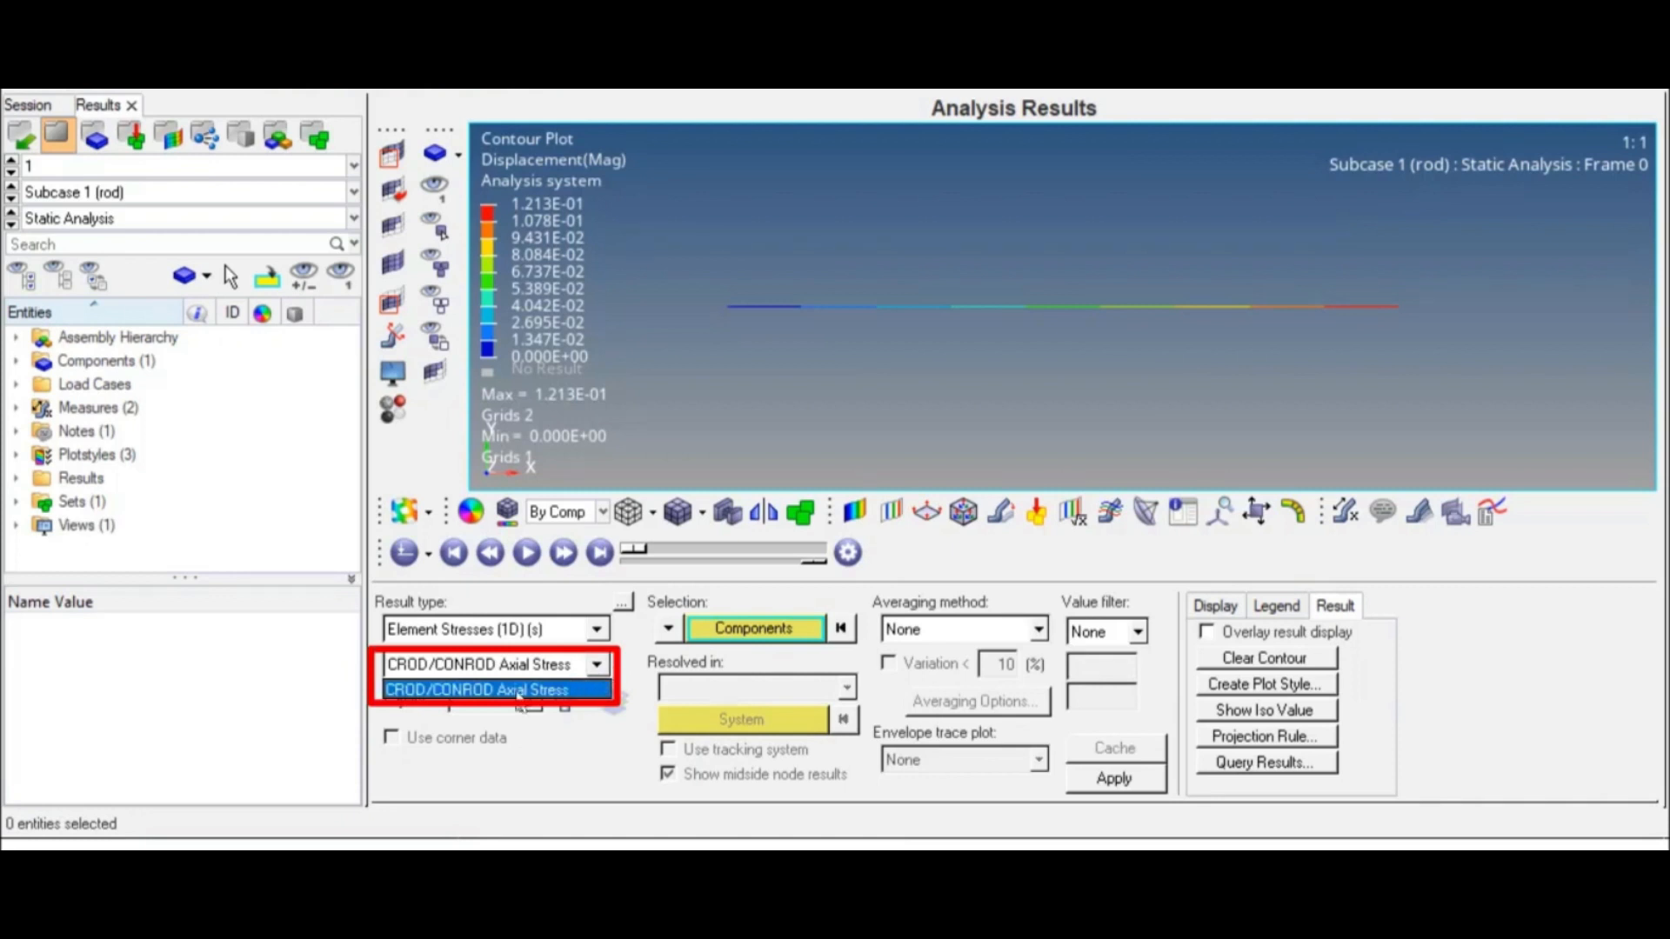
click(471, 690)
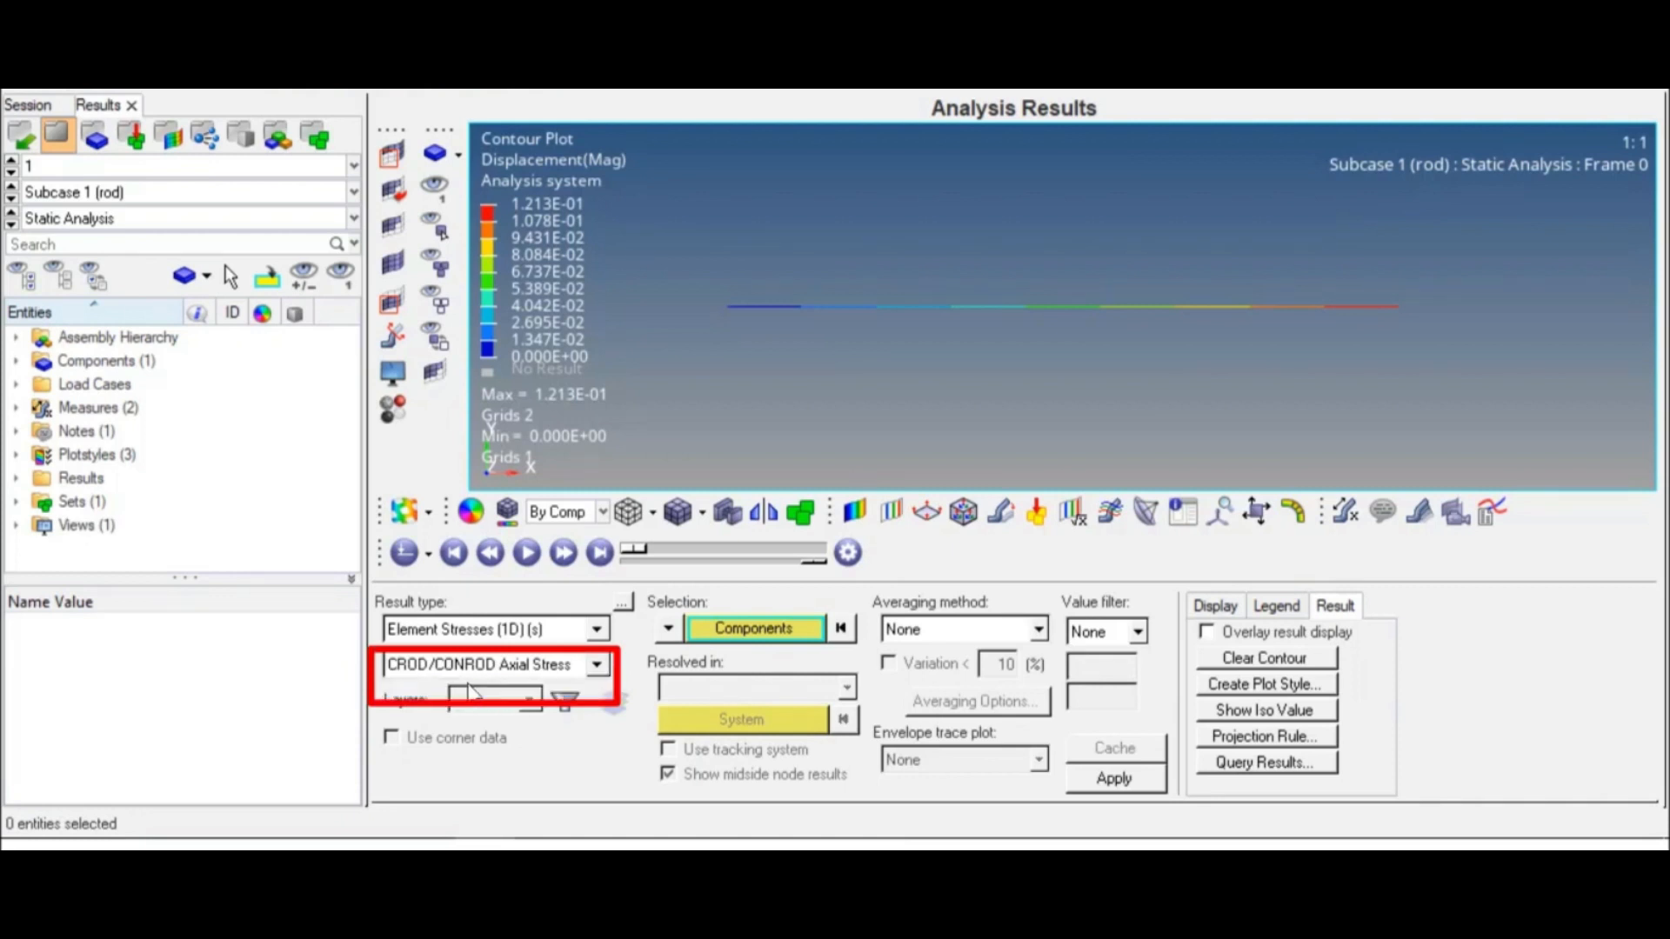
click(1114, 779)
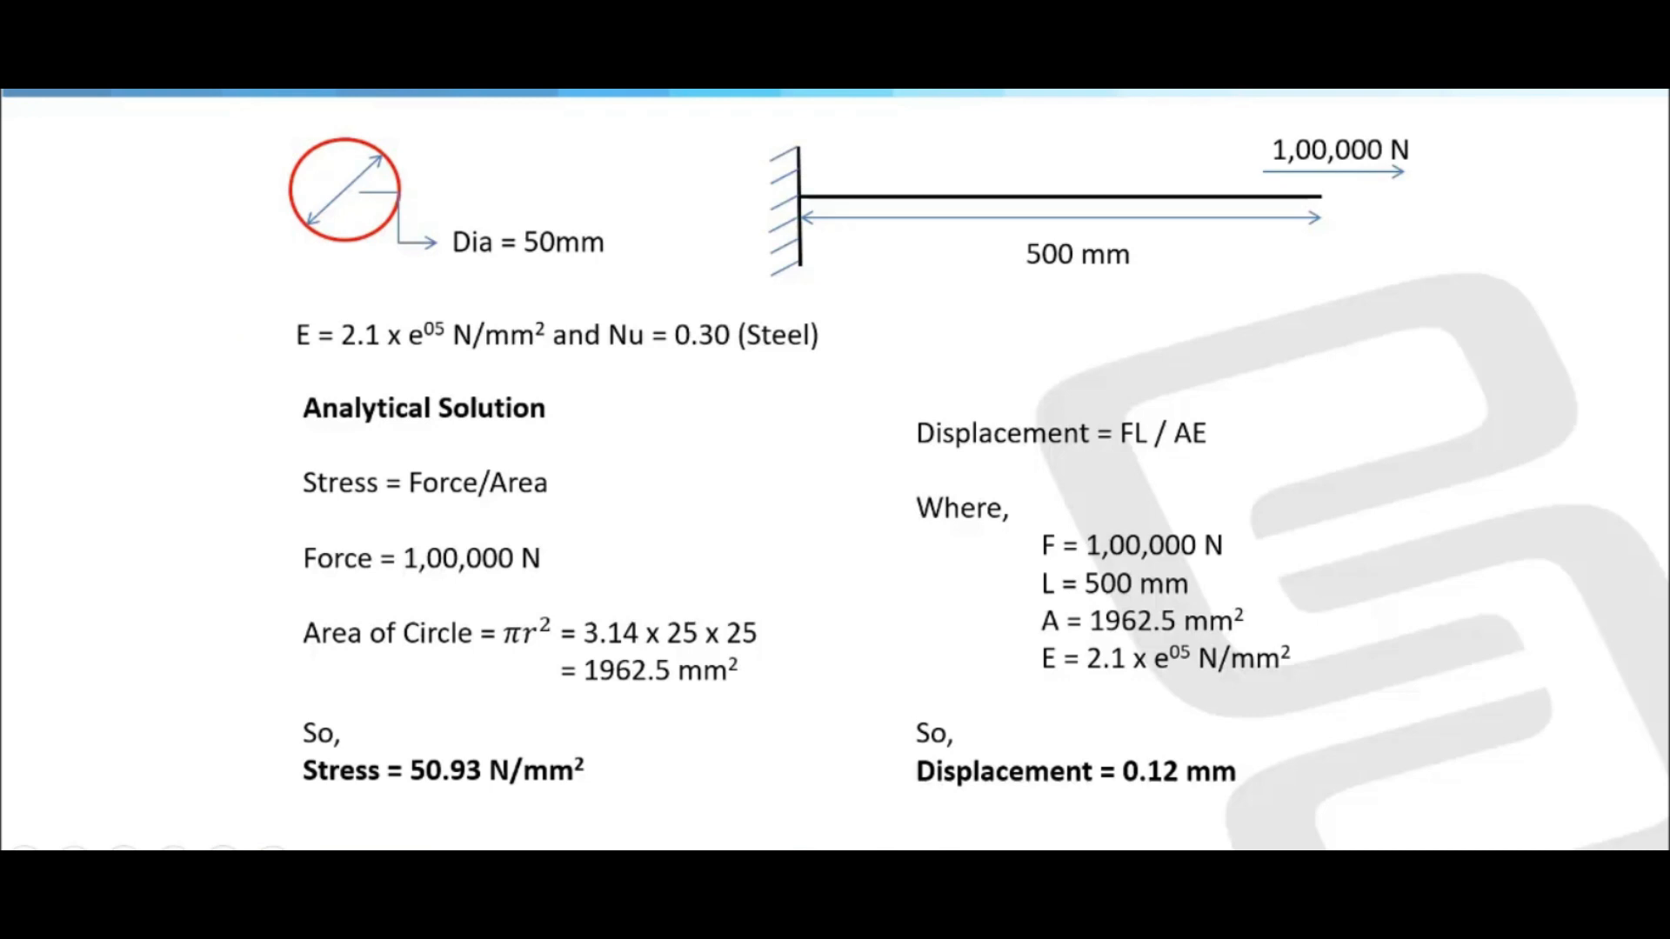
key(Right)
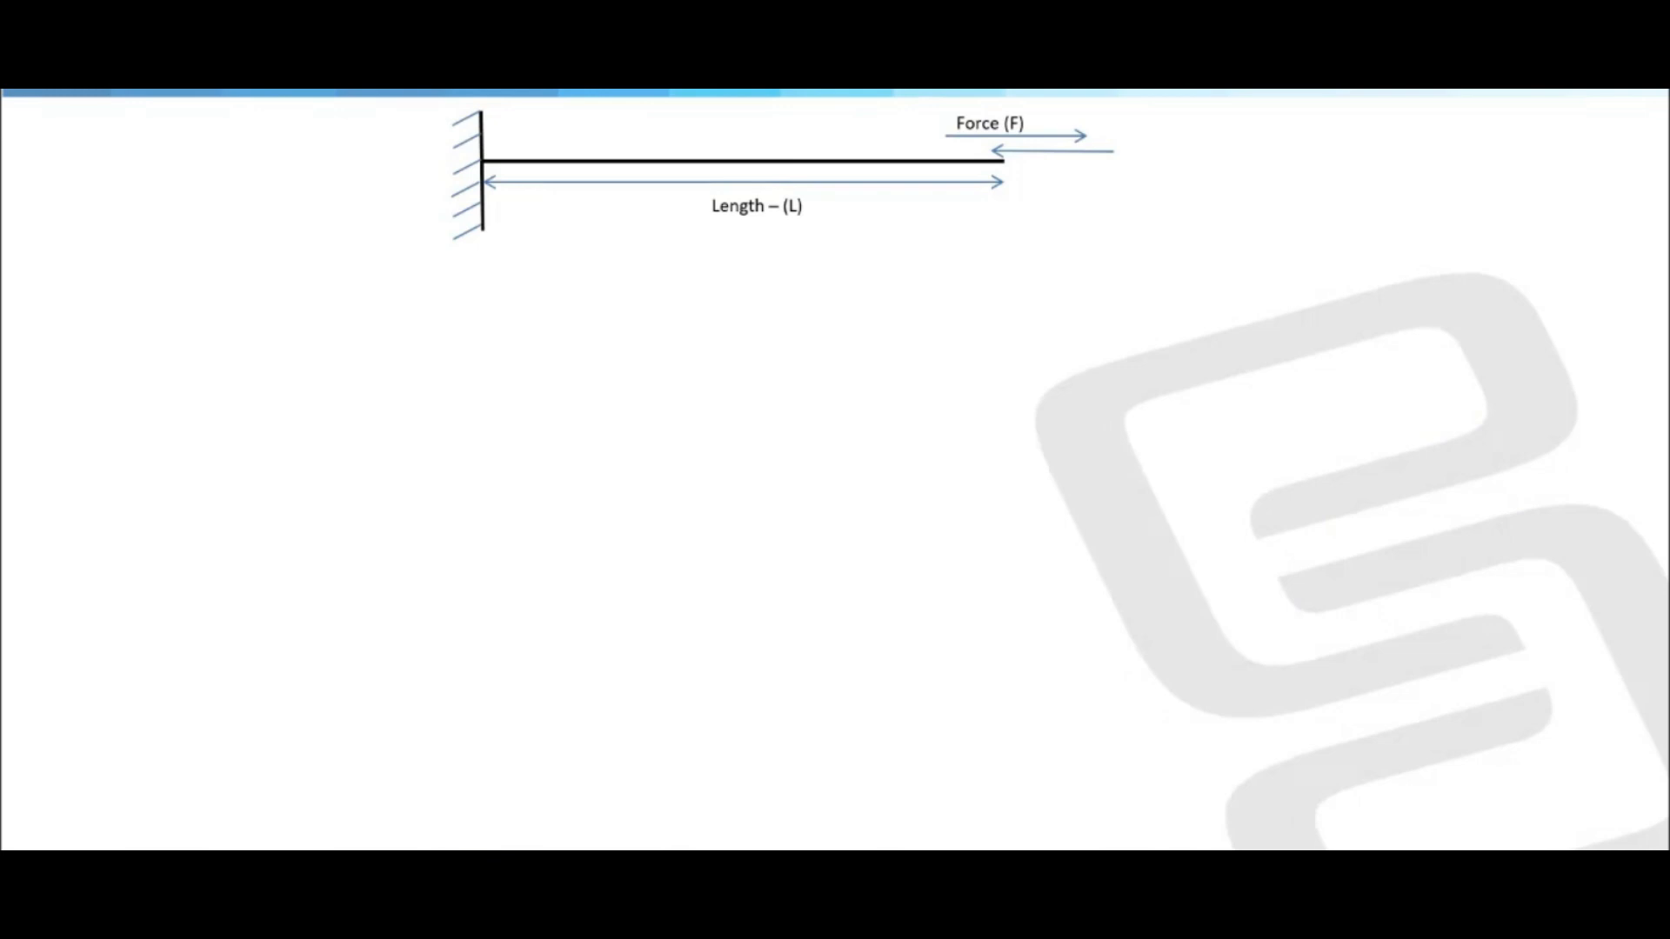
key(Right)
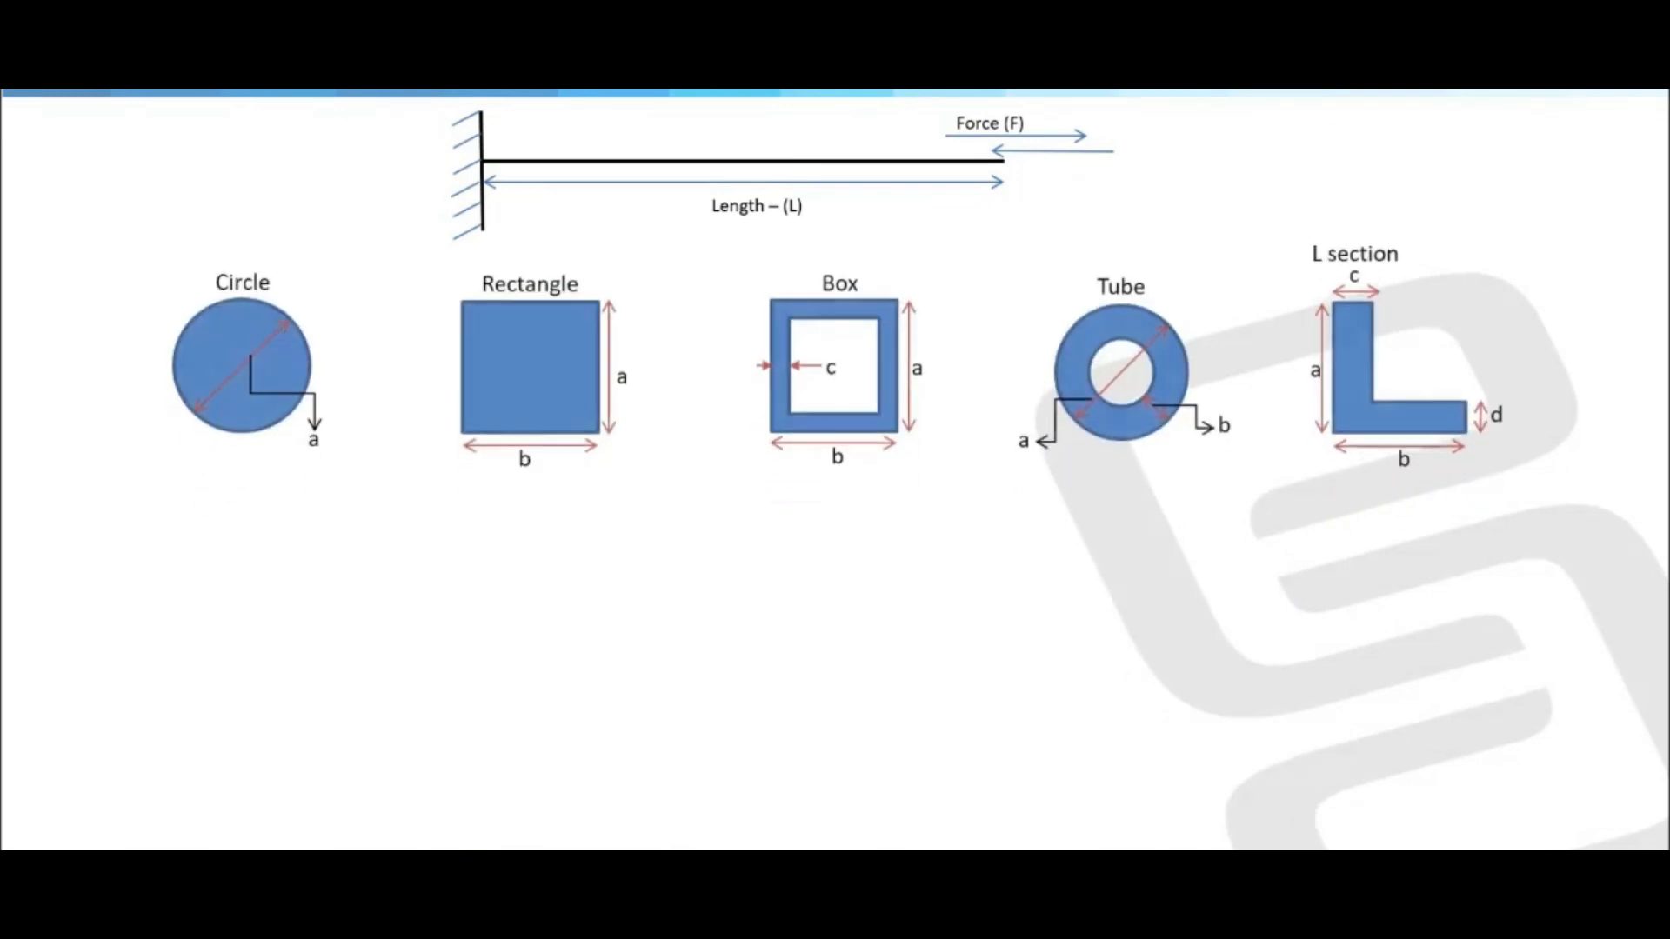